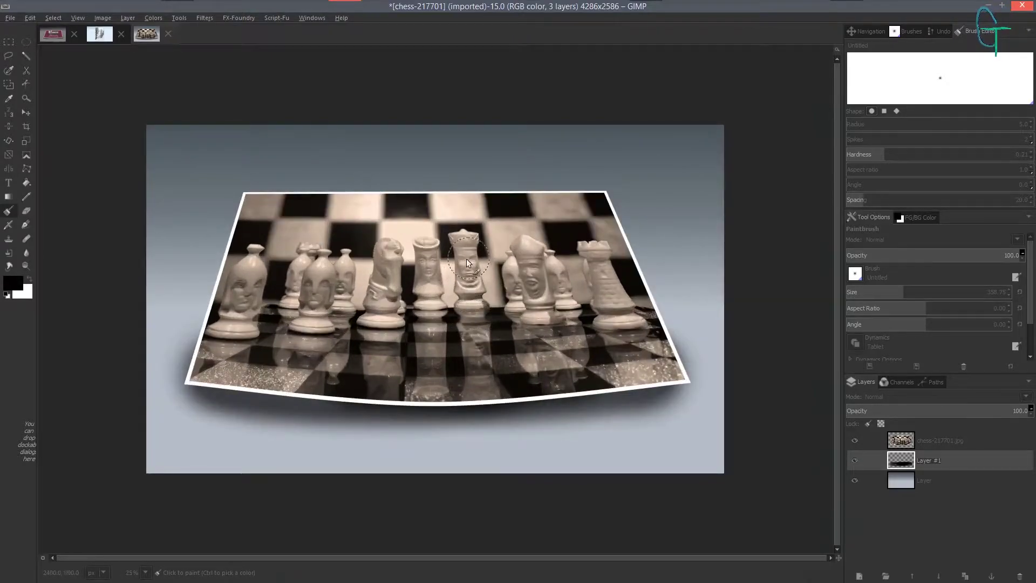
Step: Examine the example image with the 3D Gimp text, its reflection and the white-framed curved red panel
{"action": "key", "text": "minus"}
{"action": "left_click", "coordinate": [99, 34]}
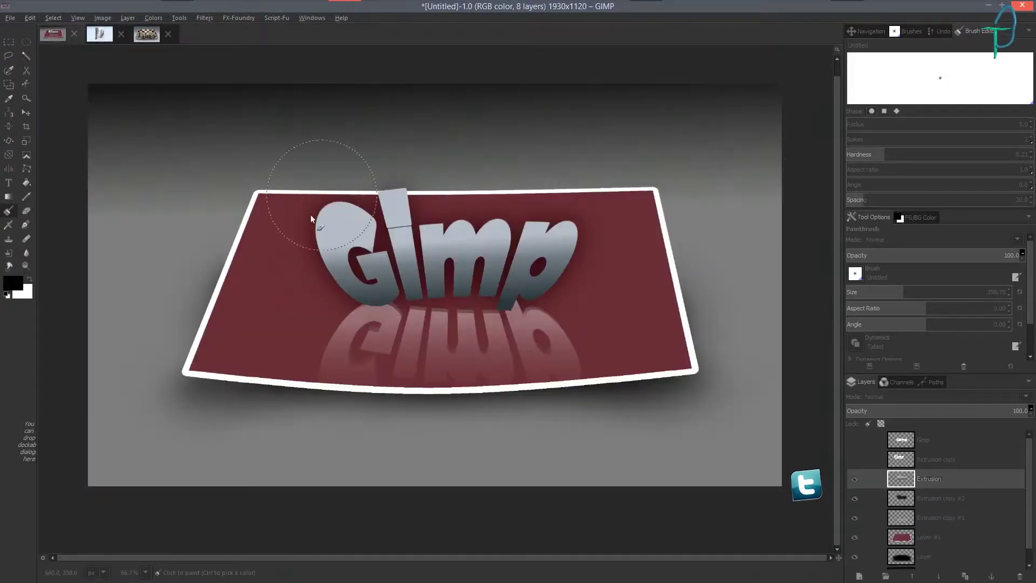
{"action": "scroll", "coordinate": [591, 297], "scroll_direction": "down", "scroll_amount": 2}
{"action": "scroll", "coordinate": [520, 331], "scroll_direction": "up", "scroll_amount": 2}
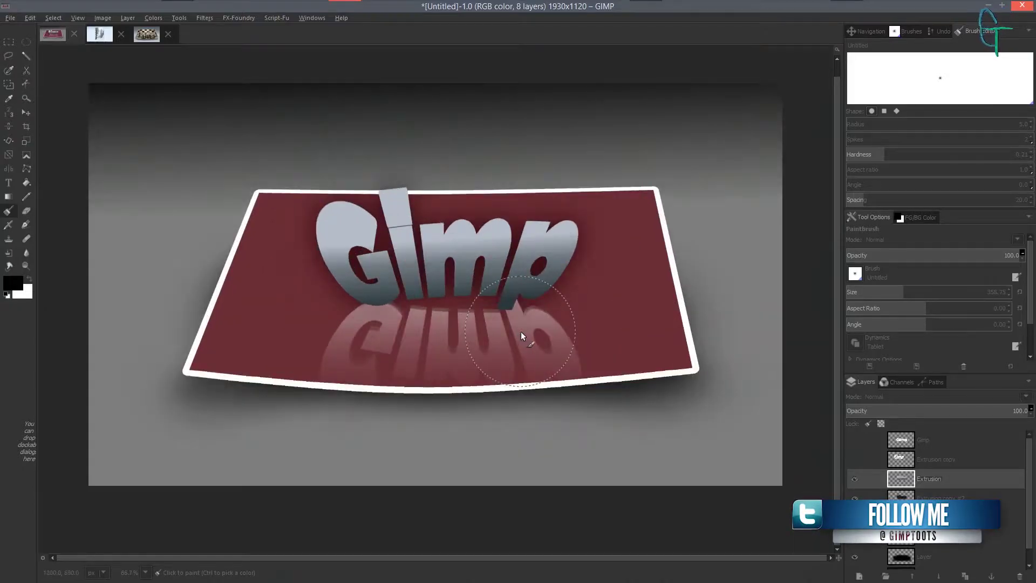
{"action": "scroll", "coordinate": [546, 273], "scroll_direction": "down", "scroll_amount": 1}
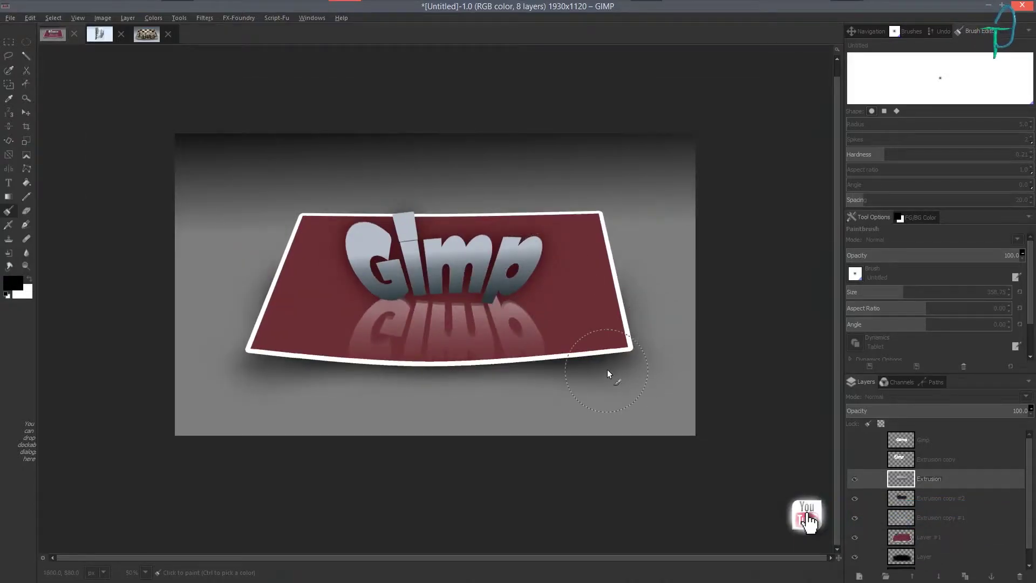
{"action": "scroll", "coordinate": [453, 274], "scroll_direction": "up", "scroll_amount": 1}
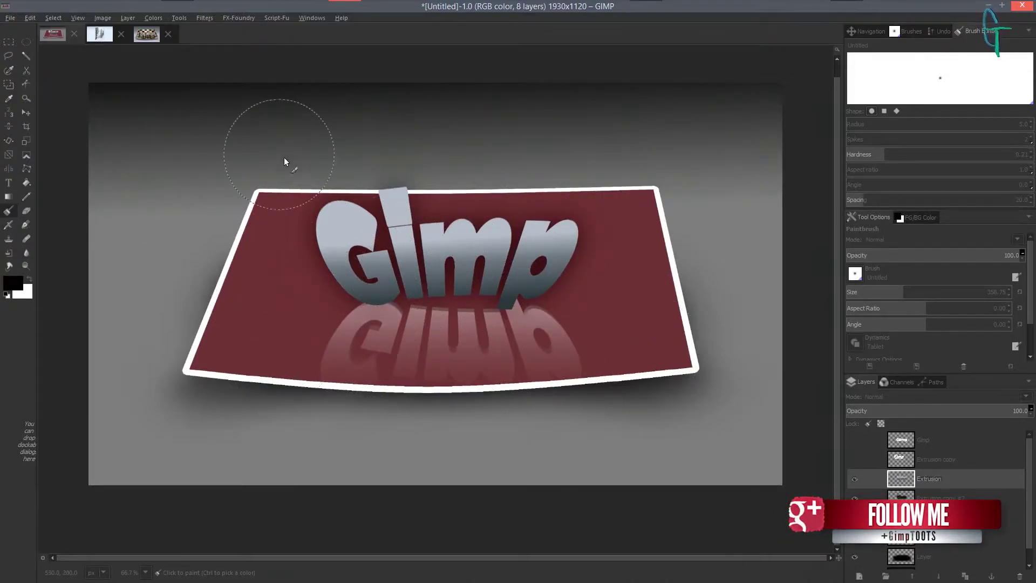
{"action": "left_click", "coordinate": [10, 17]}
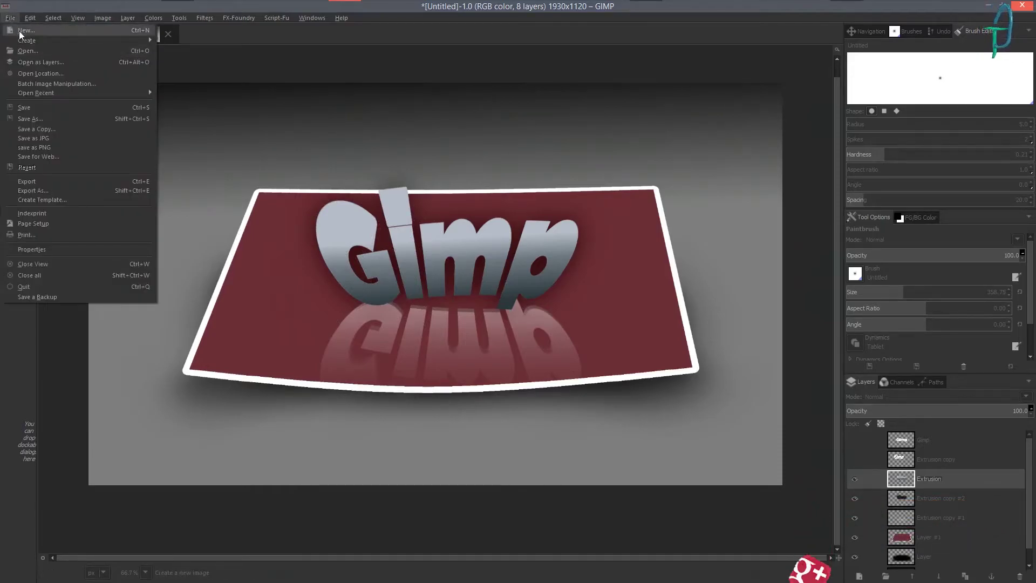
{"action": "left_click", "coordinate": [523, 103]}
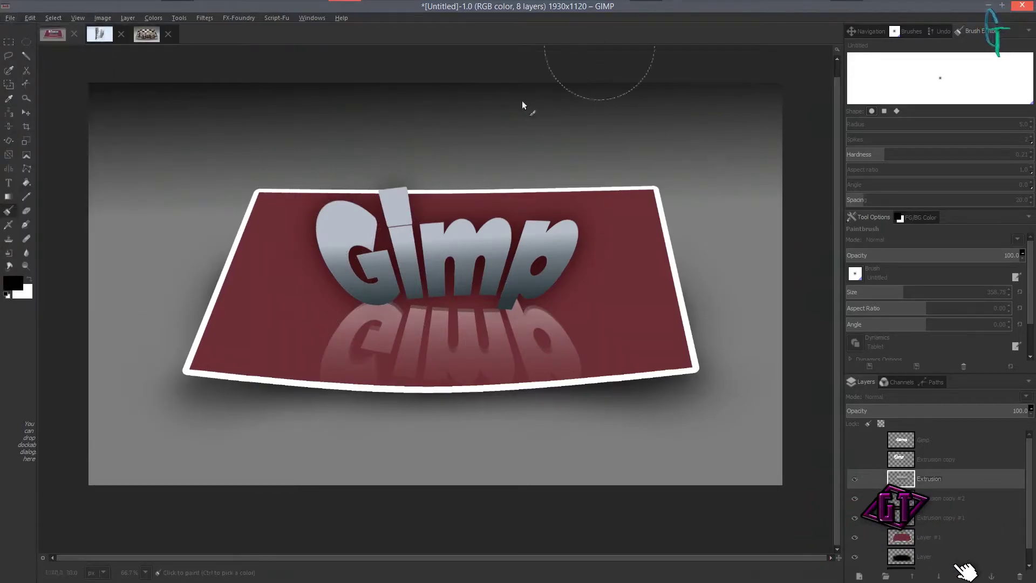
{"action": "scroll", "coordinate": [526, 270], "scroll_direction": "down", "scroll_amount": 2}
{"action": "scroll", "coordinate": [517, 281], "scroll_direction": "up", "scroll_amount": 2}
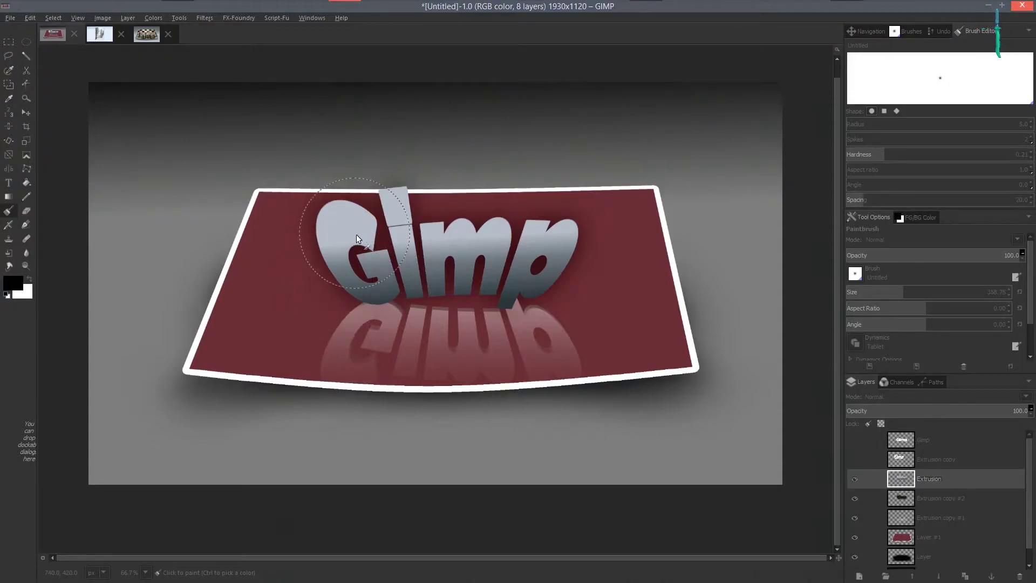
Step: Create a new blank image of 1930 x 1120 px
{"action": "left_click", "coordinate": [10, 17]}
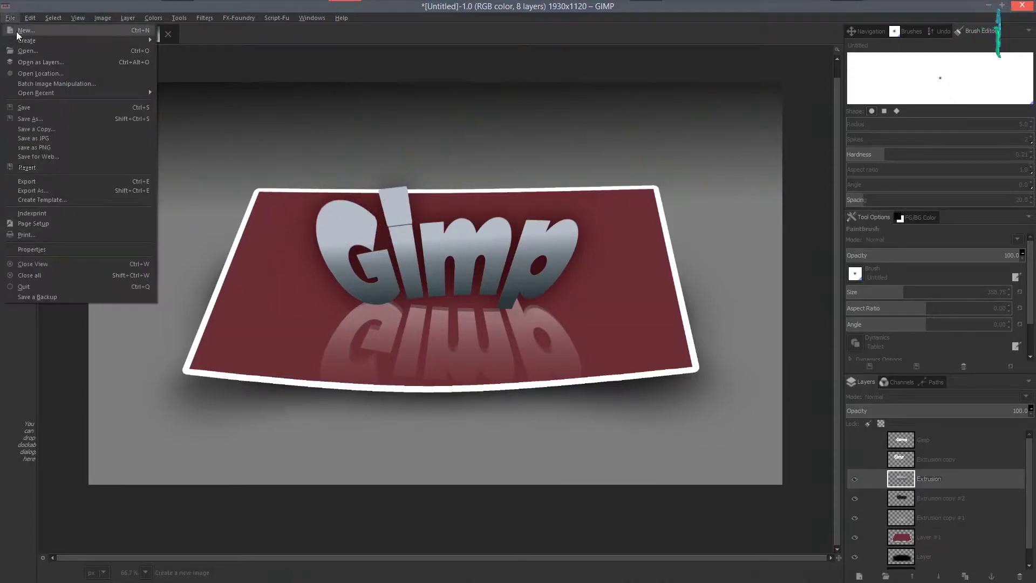
{"action": "left_click", "coordinate": [22, 29]}
{"action": "left_click", "coordinate": [582, 199]}
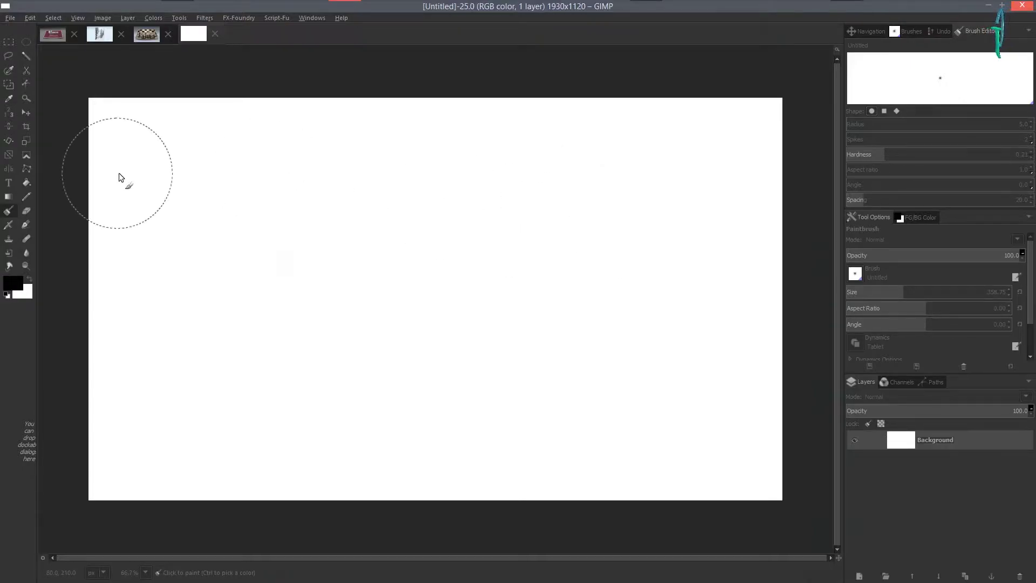
Step: Fill the background with the linear Grey Black 3D gradient, running from just above mid-canvas up past the upper edge
{"action": "left_click", "coordinate": [9, 197]}
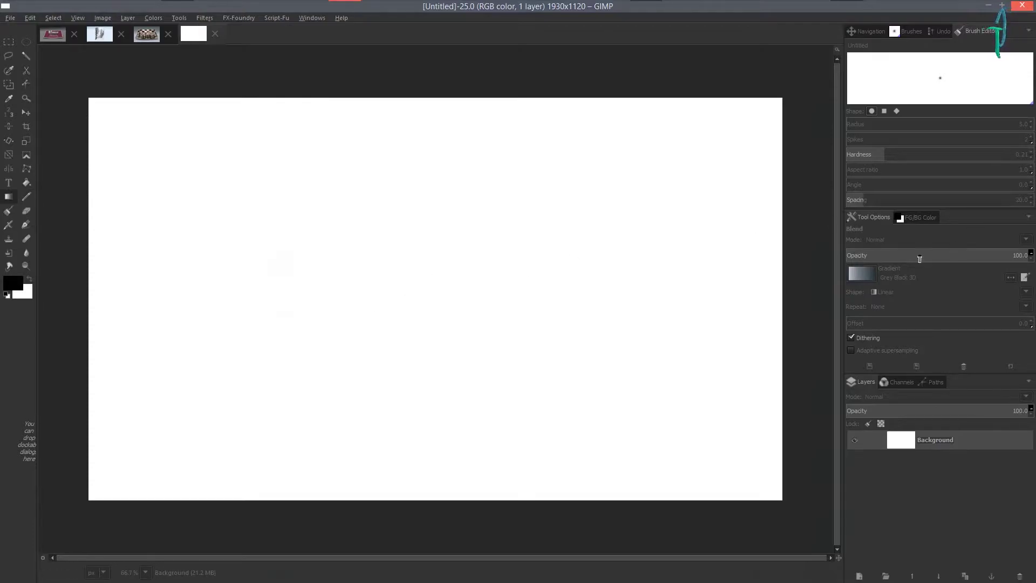
{"action": "left_click_drag", "start_coordinate": [456, 267], "coordinate": [455, 69]}
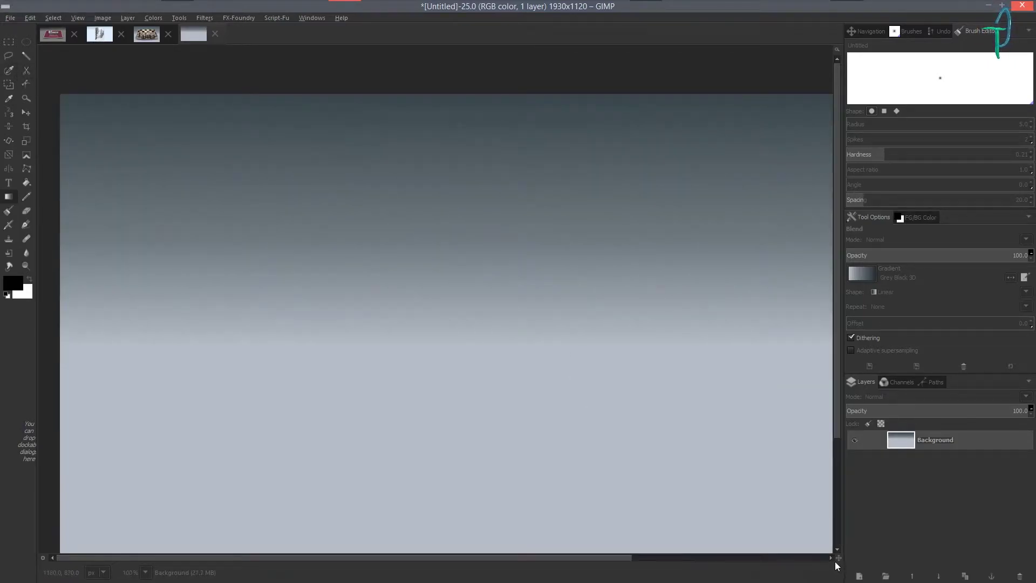
{"action": "key", "text": "minus"}
{"action": "key", "text": "minus"}
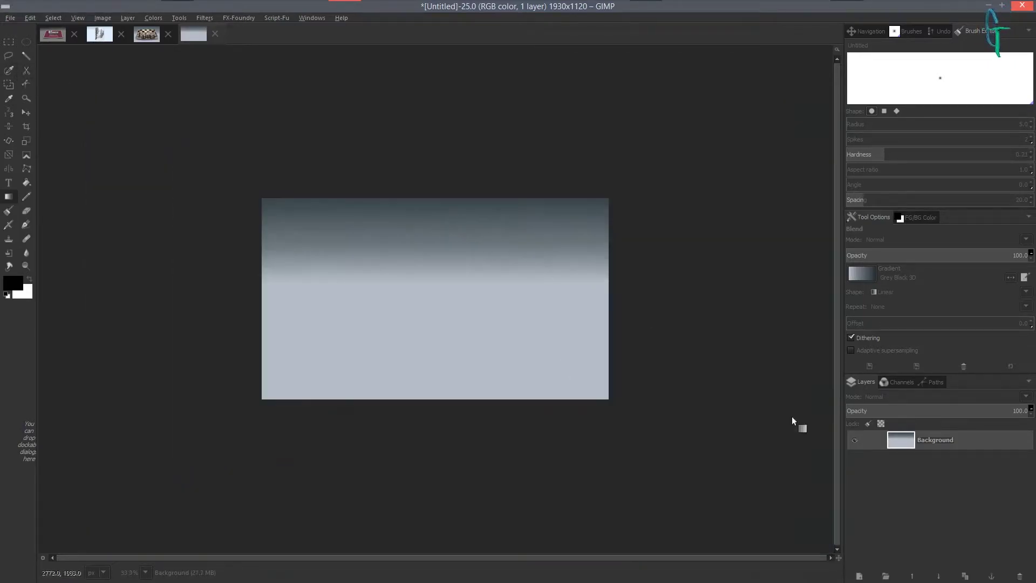
Step: Add a transparent layer and draw a large rectangular selection across the central part of the canvas
{"action": "left_click", "coordinate": [859, 576]}
{"action": "left_click", "coordinate": [124, 197]}
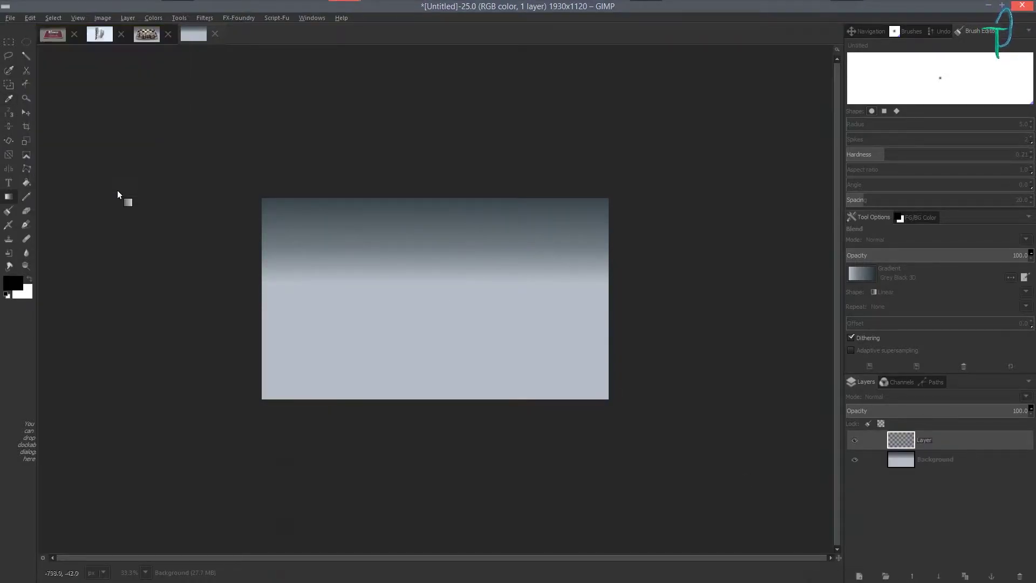
{"action": "left_click", "coordinate": [9, 42]}
{"action": "scroll", "coordinate": [382, 292], "scroll_direction": "up", "scroll_amount": 1}
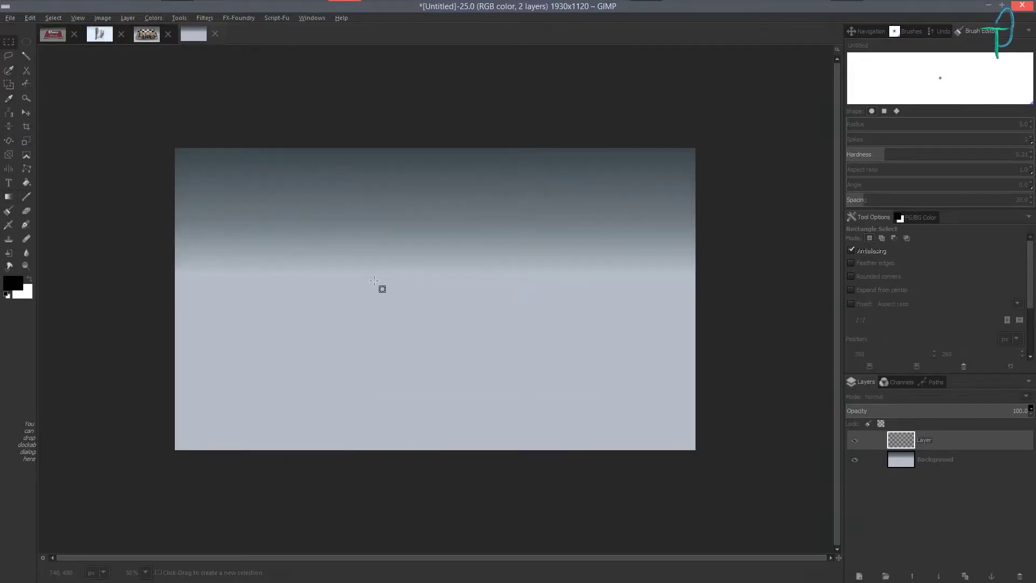
{"action": "scroll", "coordinate": [377, 282], "scroll_direction": "up", "scroll_amount": 1}
{"action": "left_click_drag", "start_coordinate": [218, 173], "coordinate": [664, 460]}
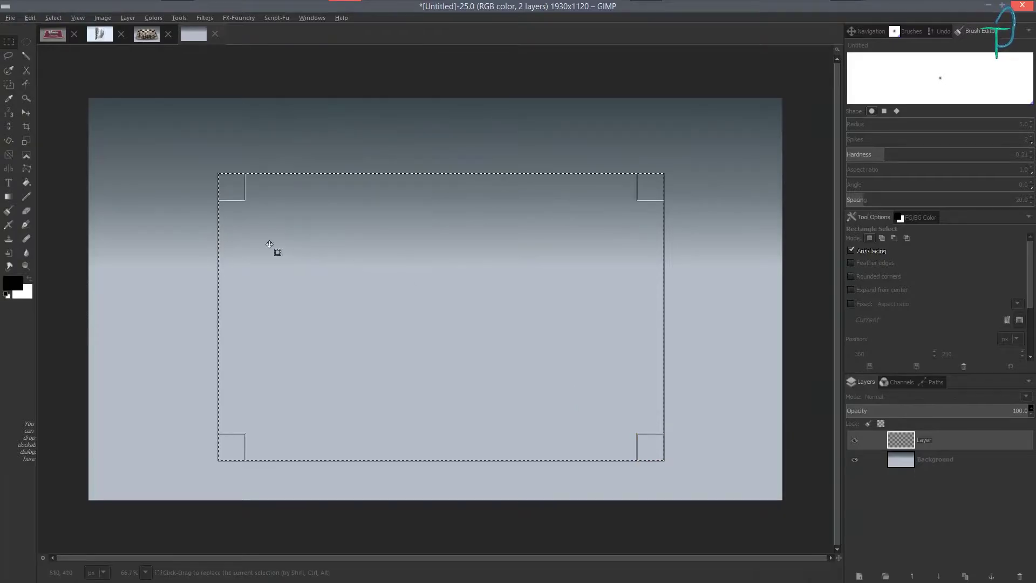
Step: Fill the rectangular selection with the foreground colour 68ffe1 and clear the selection
{"action": "left_click", "coordinate": [15, 284]}
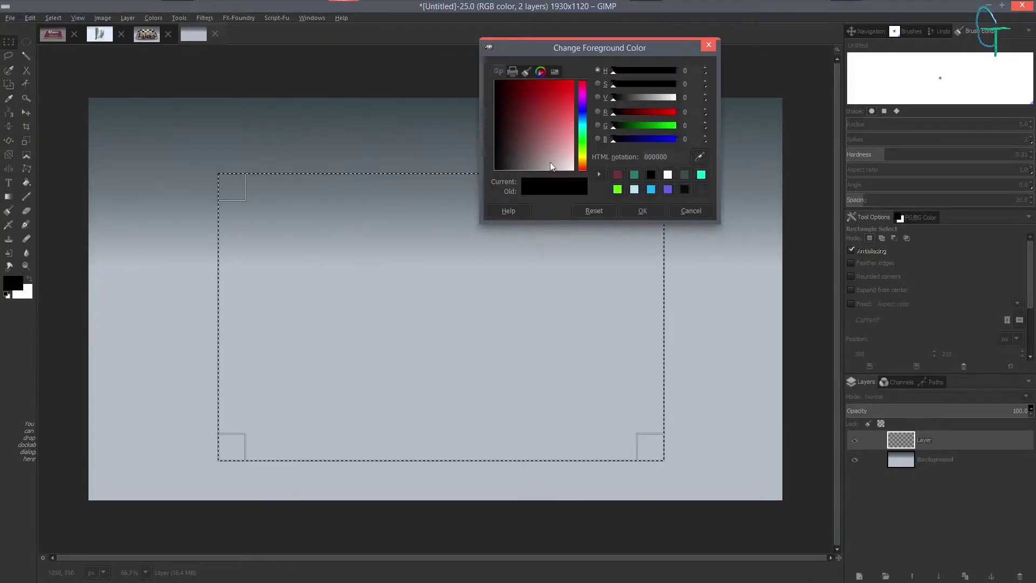
{"action": "mouse_move", "coordinate": [578, 112]}
{"action": "left_mouse_down"}
{"action": "mouse_move", "coordinate": [562, 95]}
{"action": "mouse_move", "coordinate": [583, 129]}
{"action": "left_mouse_up"}
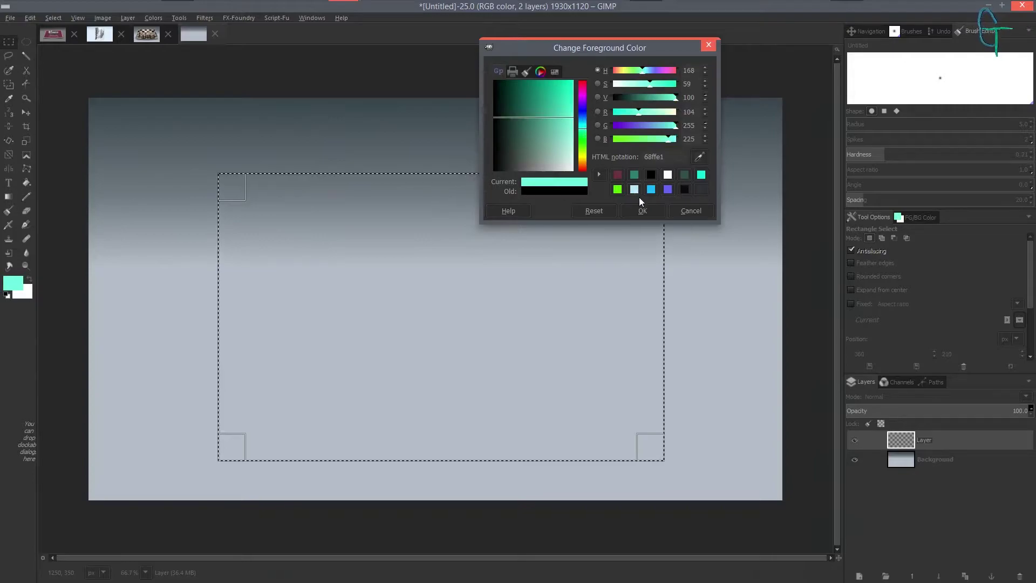
{"action": "left_click", "coordinate": [642, 211]}
{"action": "left_click_drag", "start_coordinate": [13, 283], "coordinate": [419, 268]}
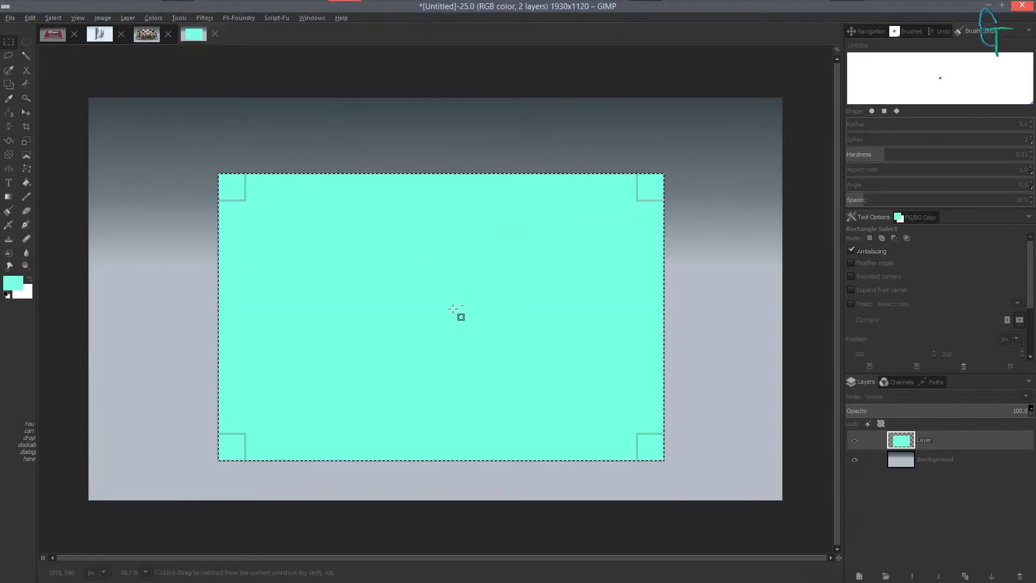
{"action": "key", "text": "ctrl+shift+a"}
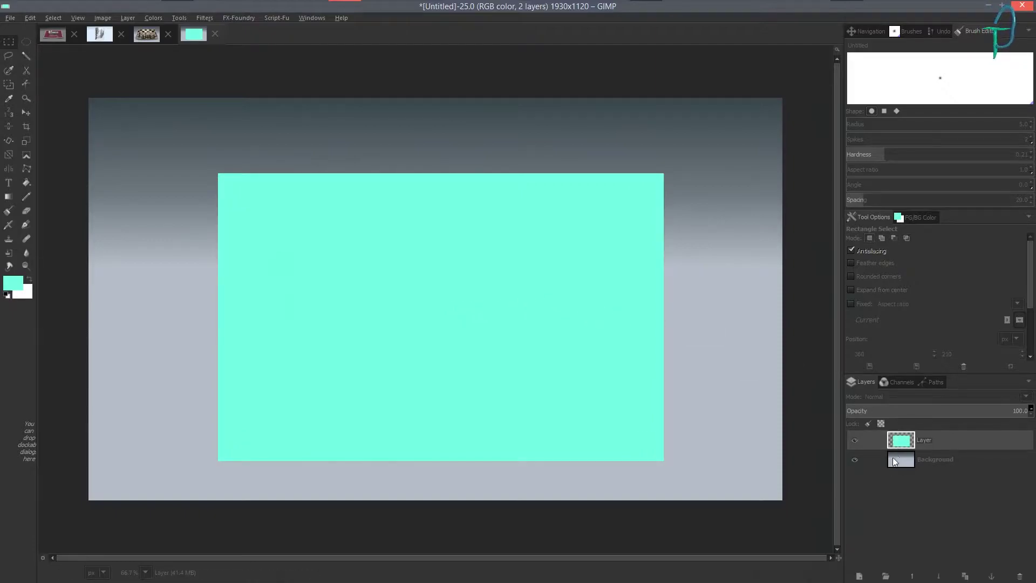
Step: Add another transparent layer and load the turquoise rectangle layer's alpha as the selection
{"action": "left_click", "coordinate": [860, 576]}
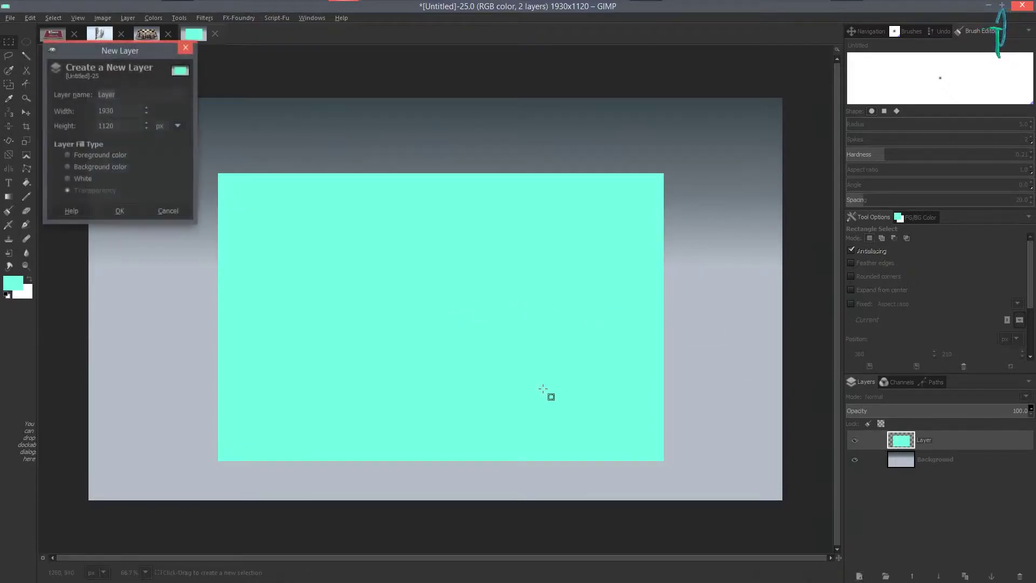
{"action": "left_click", "coordinate": [120, 212]}
{"action": "left_click", "coordinate": [920, 452]}
{"action": "right_click", "coordinate": [918, 458]}
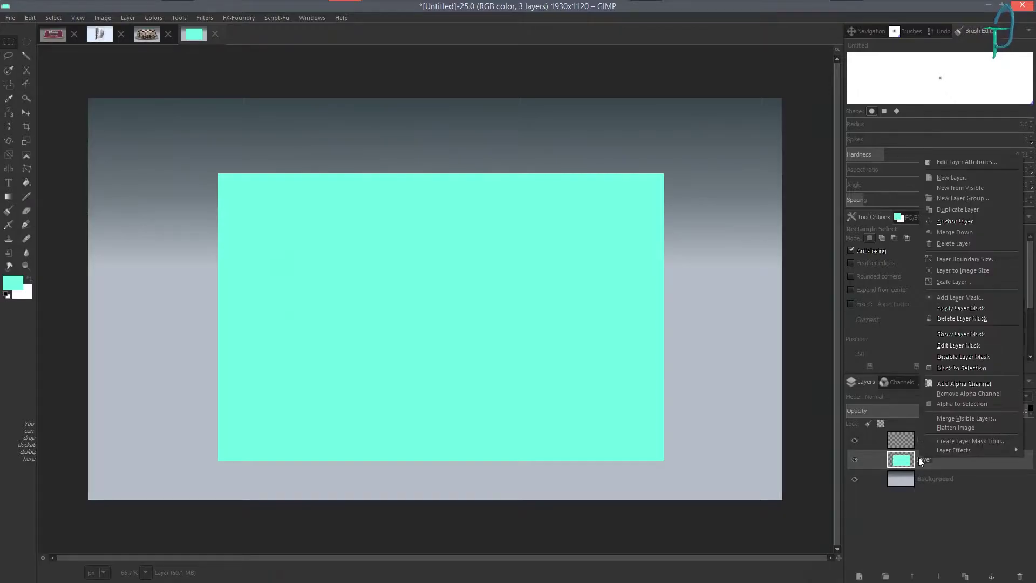
{"action": "left_click", "coordinate": [953, 403]}
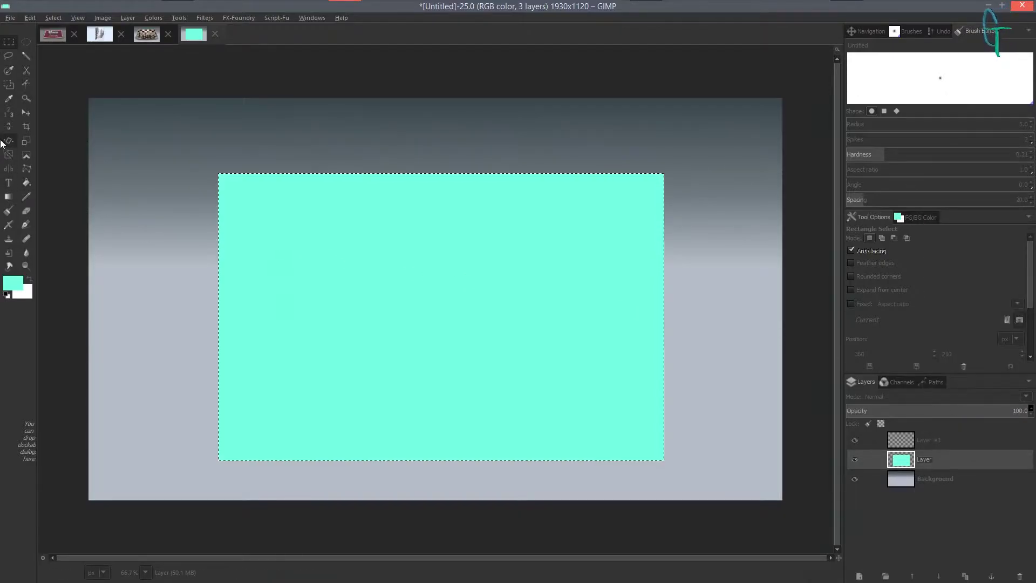
Step: Grow the selection by 20 px and swap the foreground and background colours so white is in front
{"action": "left_click", "coordinate": [58, 16]}
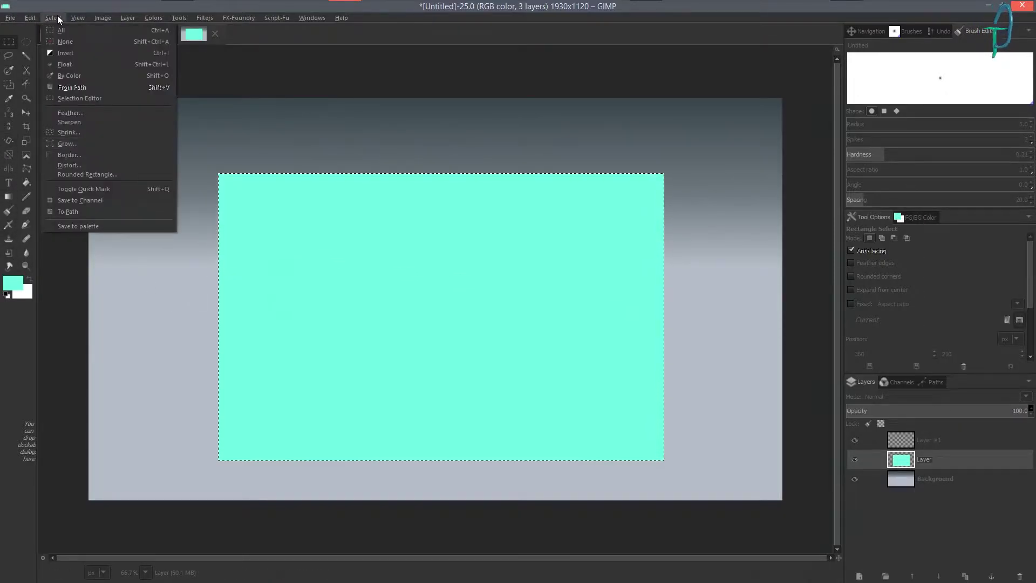
{"action": "left_click", "coordinate": [104, 143]}
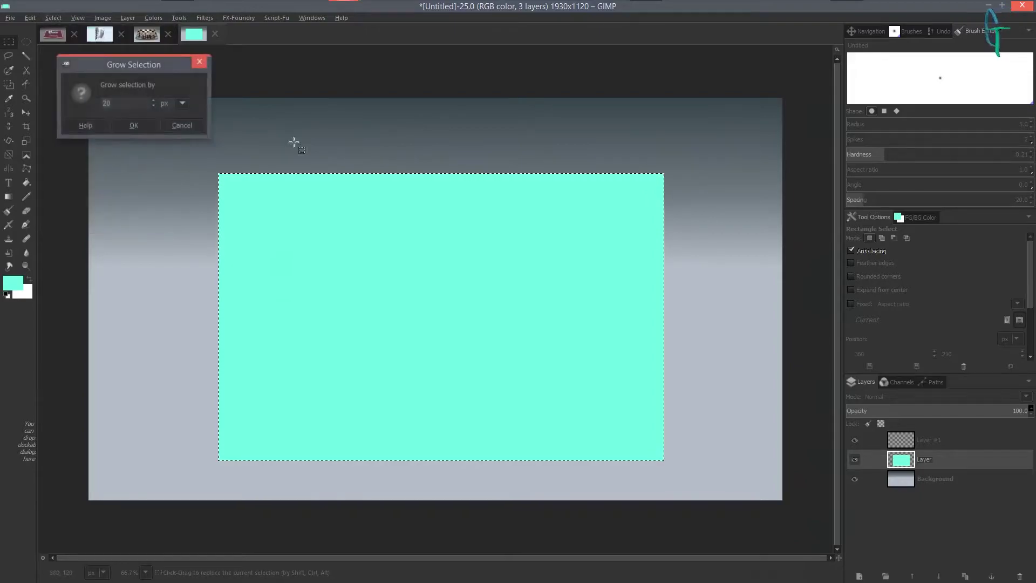
{"action": "left_click", "coordinate": [135, 126]}
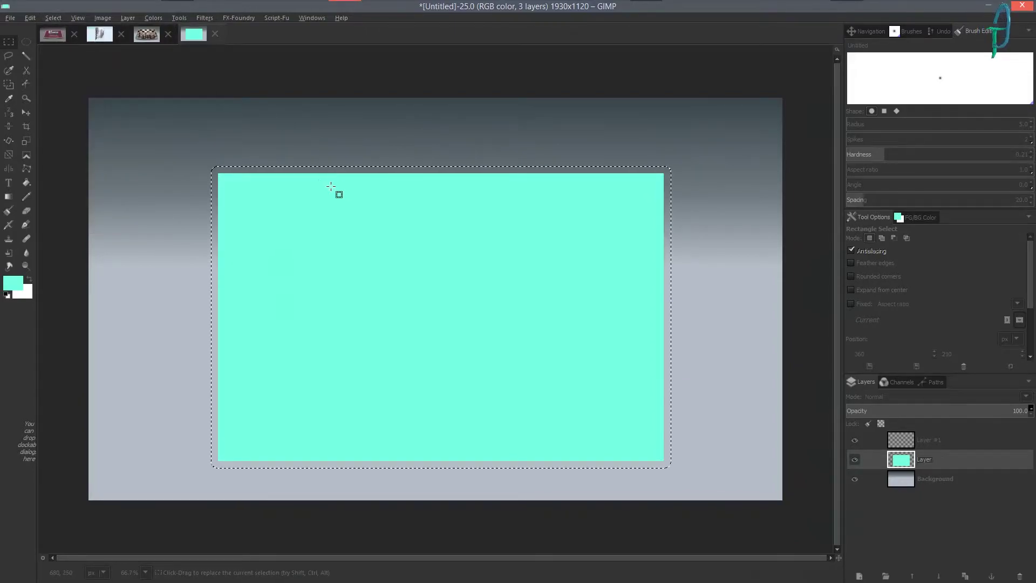
{"action": "left_click", "coordinate": [29, 279]}
Step: Try filling the grown selection with white on the turquoise rectangle's layer and deselect
{"action": "left_click_drag", "start_coordinate": [8, 285], "coordinate": [354, 252]}
{"action": "left_click", "coordinate": [521, 318]}
Step: Undo the white fill, apply it instead to the empty Layer #1 within the grown selection, and deselect
{"action": "left_click", "coordinate": [958, 438]}
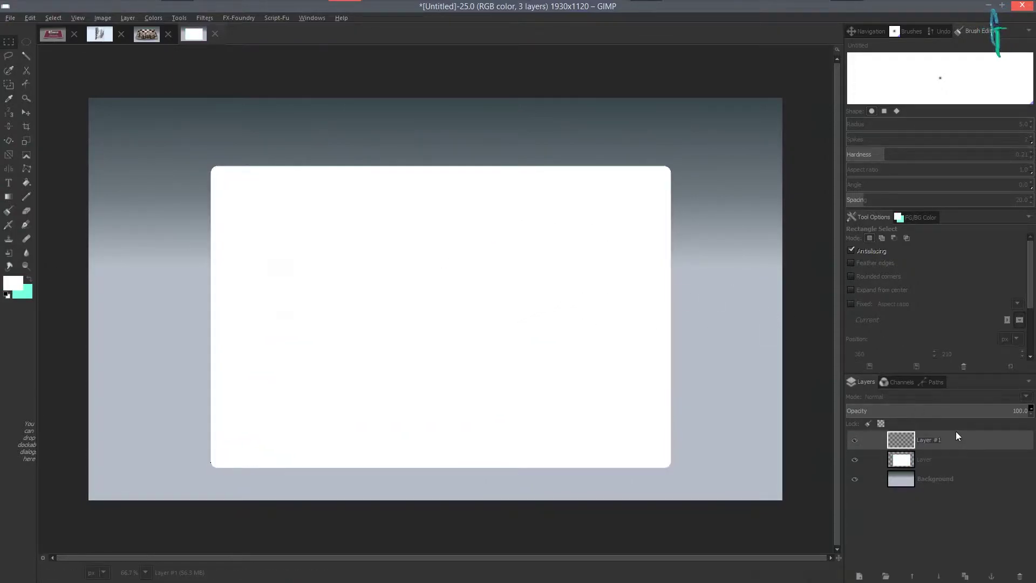
{"action": "key", "text": "ctrl+z"}
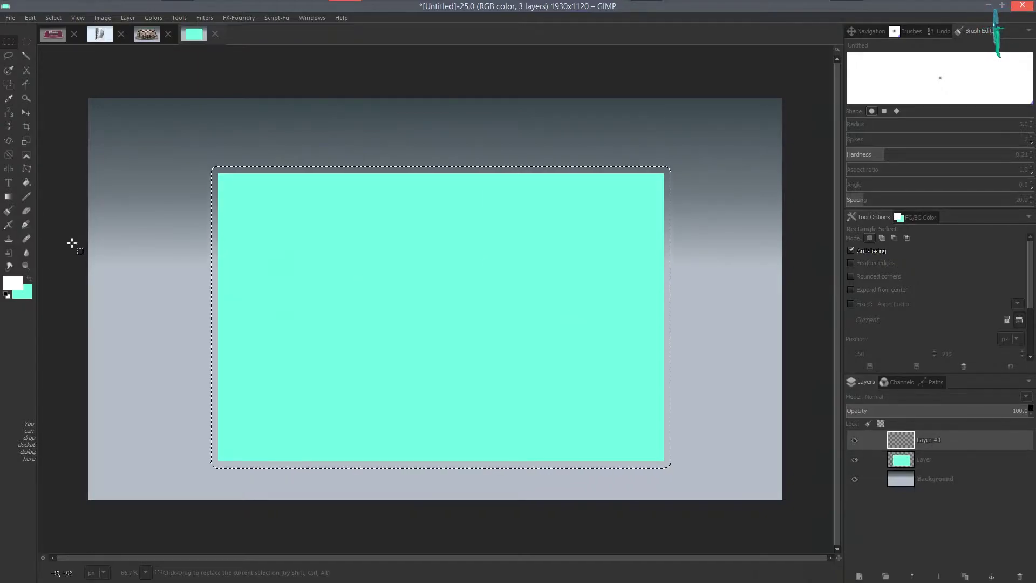
{"action": "left_click_drag", "start_coordinate": [20, 285], "coordinate": [423, 267]}
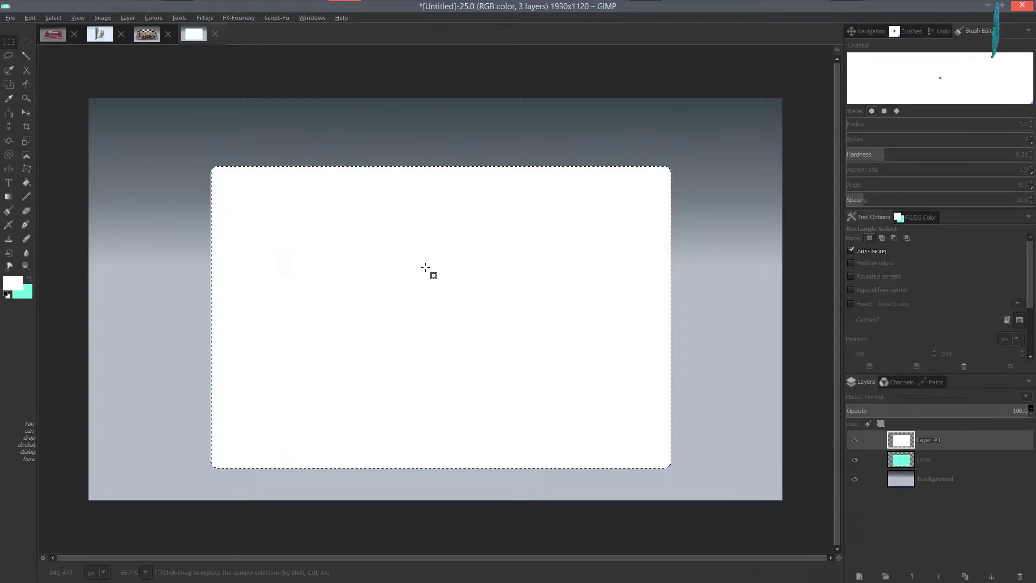
{"action": "left_click", "coordinate": [422, 267]}
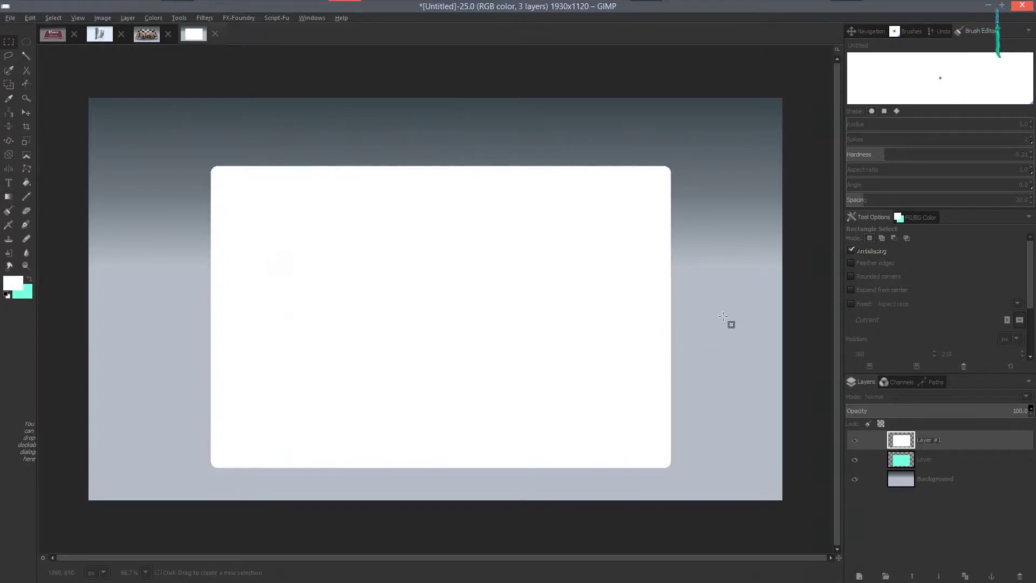
Step: Move the white layer beneath the turquoise rectangle and merge the turquoise layer down into it
{"action": "left_click_drag", "start_coordinate": [924, 449], "coordinate": [918, 464]}
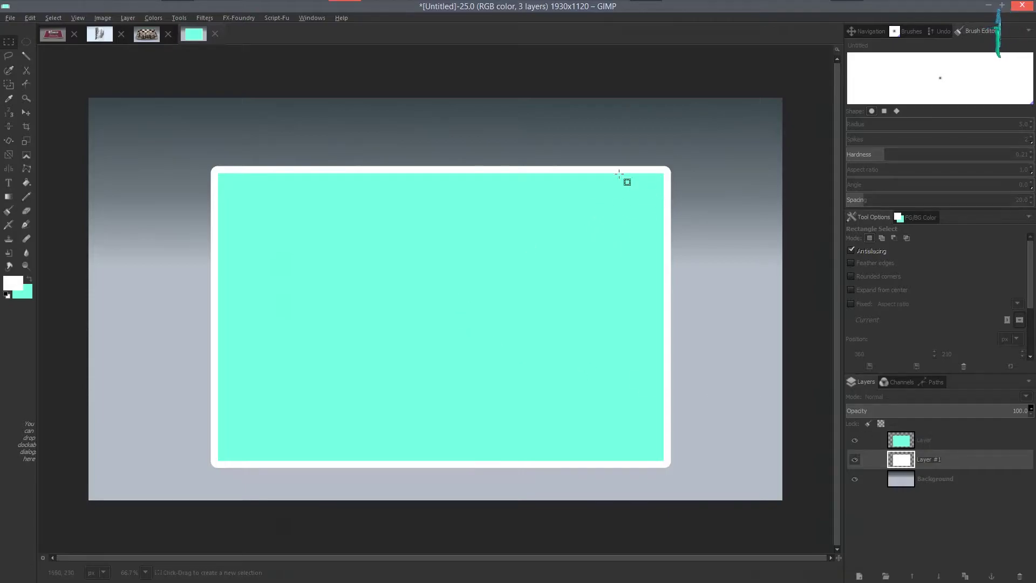
{"action": "left_click", "coordinate": [918, 439]}
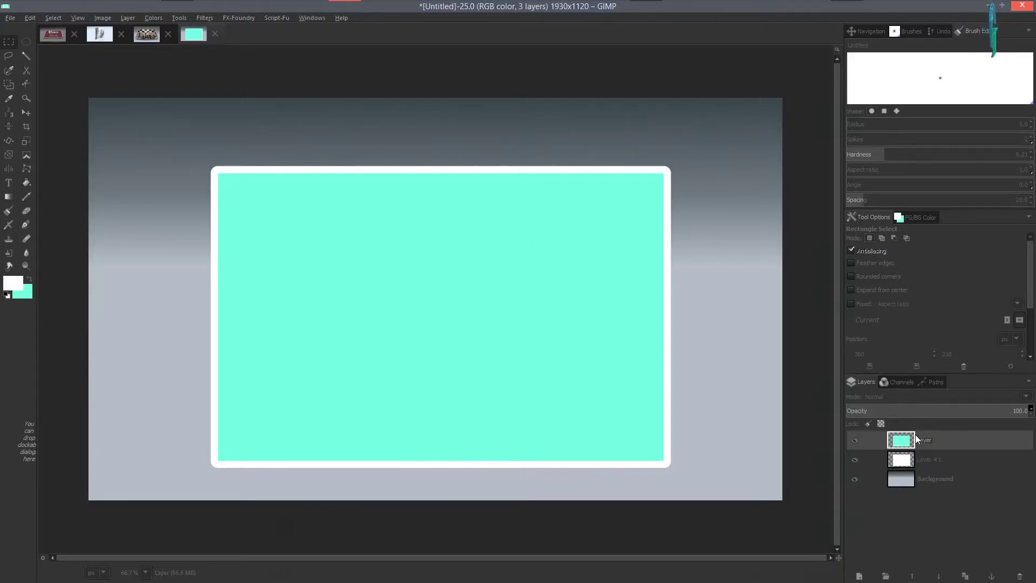
{"action": "right_click", "coordinate": [915, 435]}
{"action": "left_click", "coordinate": [981, 214]}
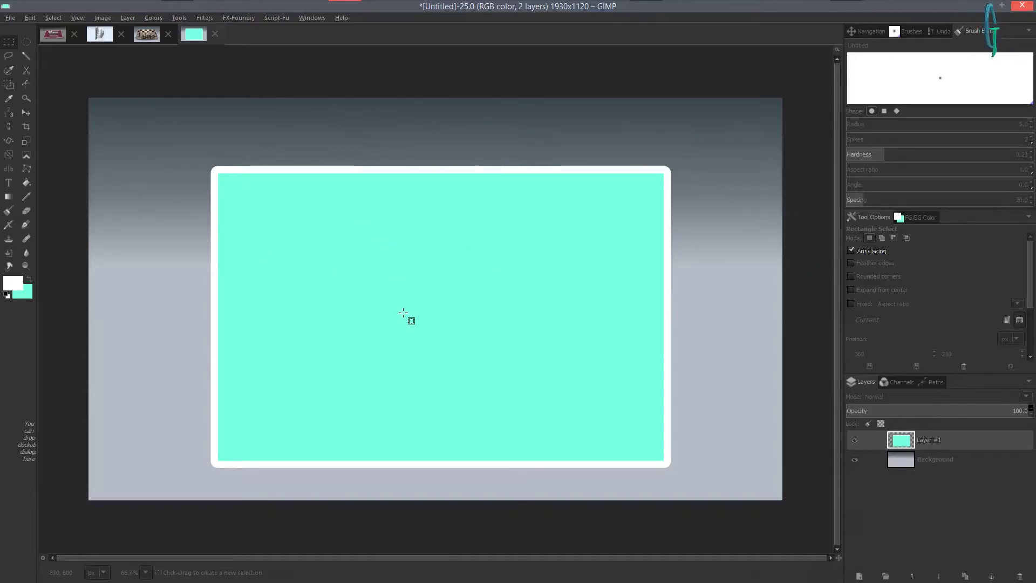
Step: Move the merged panel about 30 px left and 50 px up, and resize its layer to the image size
{"action": "key", "text": "m"}
{"action": "left_click_drag", "start_coordinate": [471, 316], "coordinate": [460, 299]}
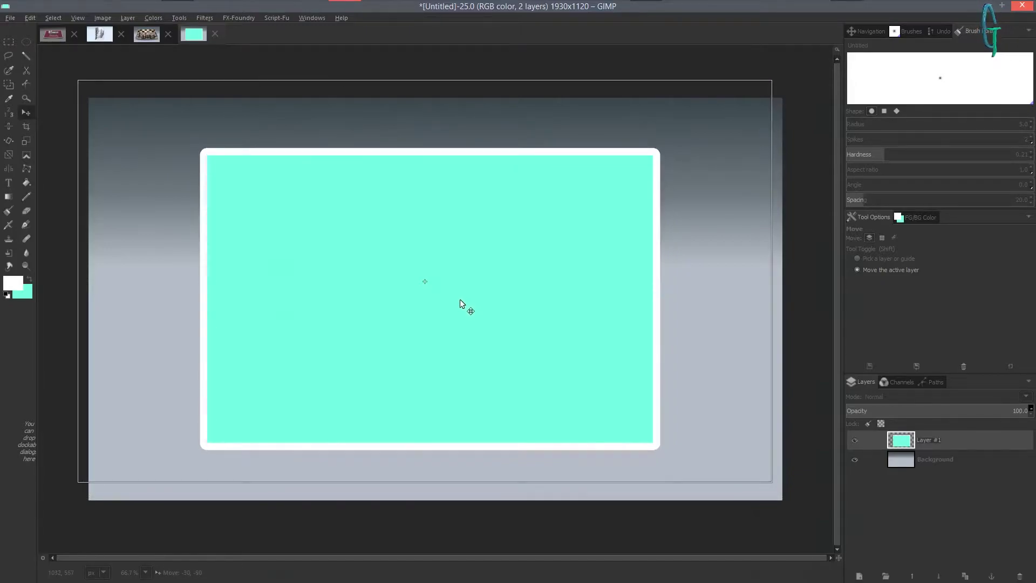
{"action": "right_click", "coordinate": [935, 437]}
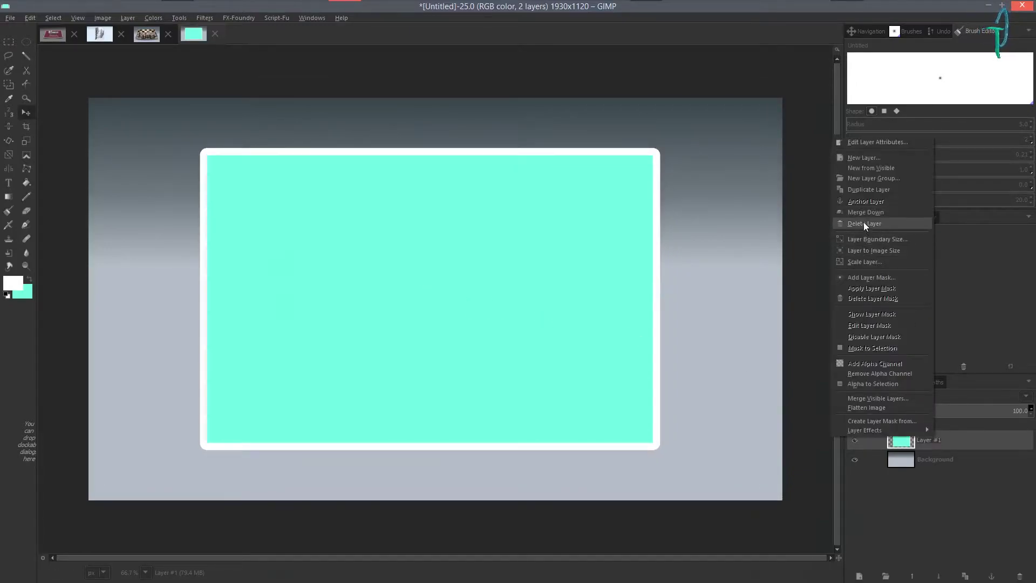
{"action": "left_click", "coordinate": [870, 251]}
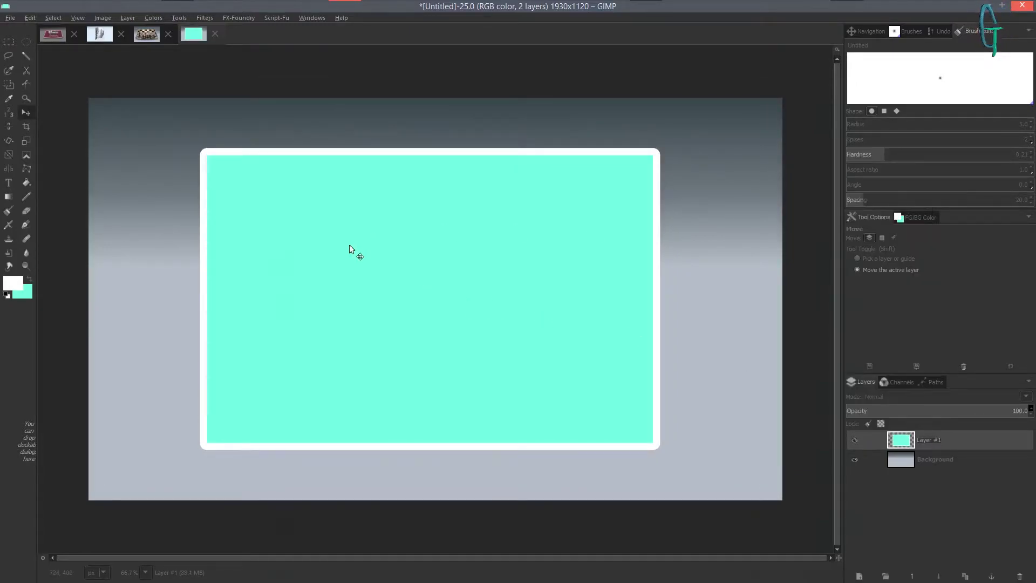
Step: Start the Curve Bend filter on the turquoise panel layer, reset the curve and select the lower border for editing
{"action": "left_click", "coordinate": [201, 18]}
{"action": "mouse_move", "coordinate": [265, 97]}
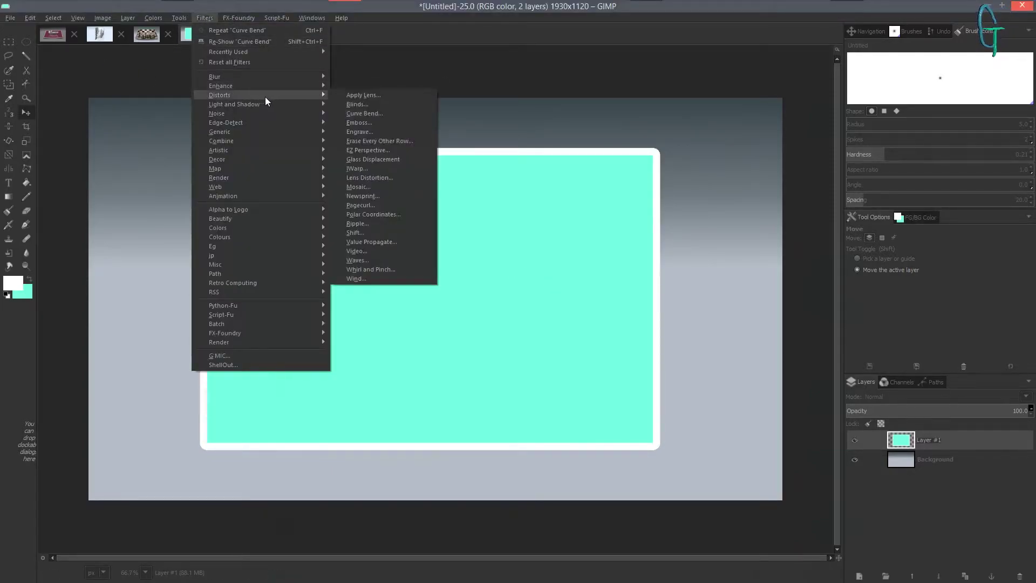
{"action": "left_click", "coordinate": [370, 113]}
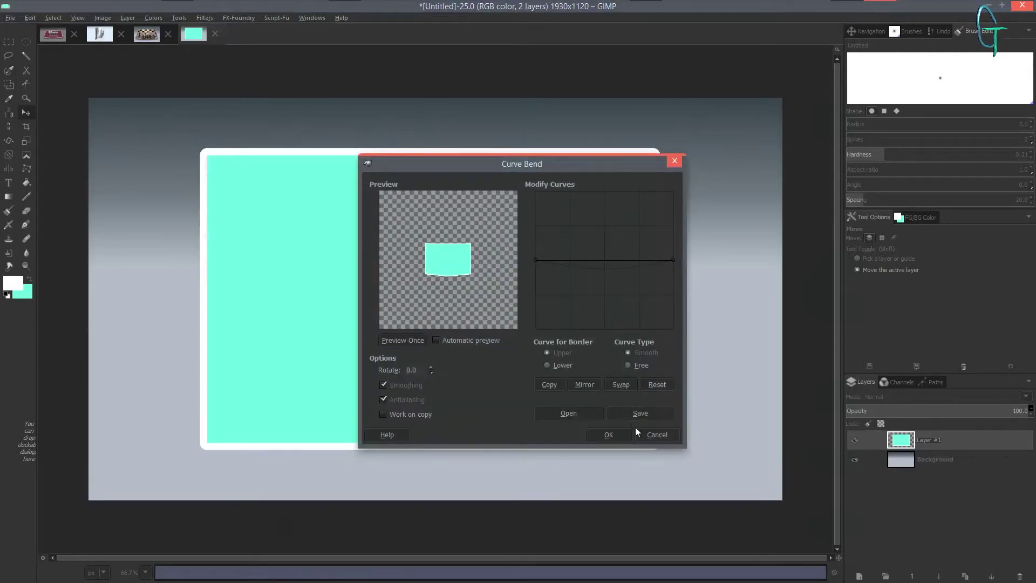
{"action": "left_click", "coordinate": [567, 364]}
{"action": "left_click", "coordinate": [658, 382]}
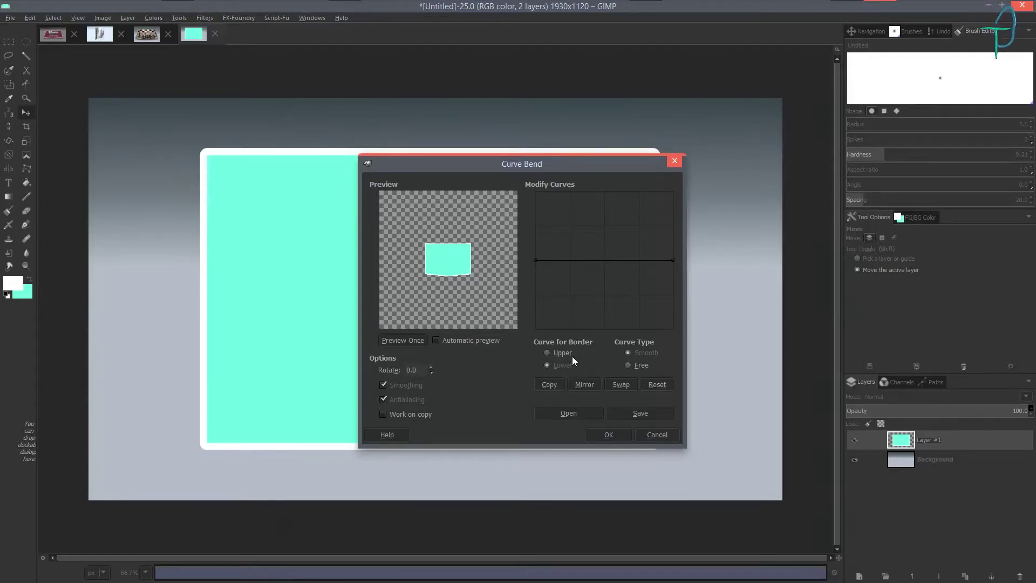
{"action": "left_click", "coordinate": [559, 352]}
{"action": "left_click", "coordinate": [561, 365]}
Step: Pull the midpoint of the lower border's curve slightly downward and apply the bend to the panel
{"action": "left_click_drag", "start_coordinate": [604, 260], "coordinate": [603, 267]}
{"action": "left_click_drag", "start_coordinate": [603, 267], "coordinate": [605, 282]}
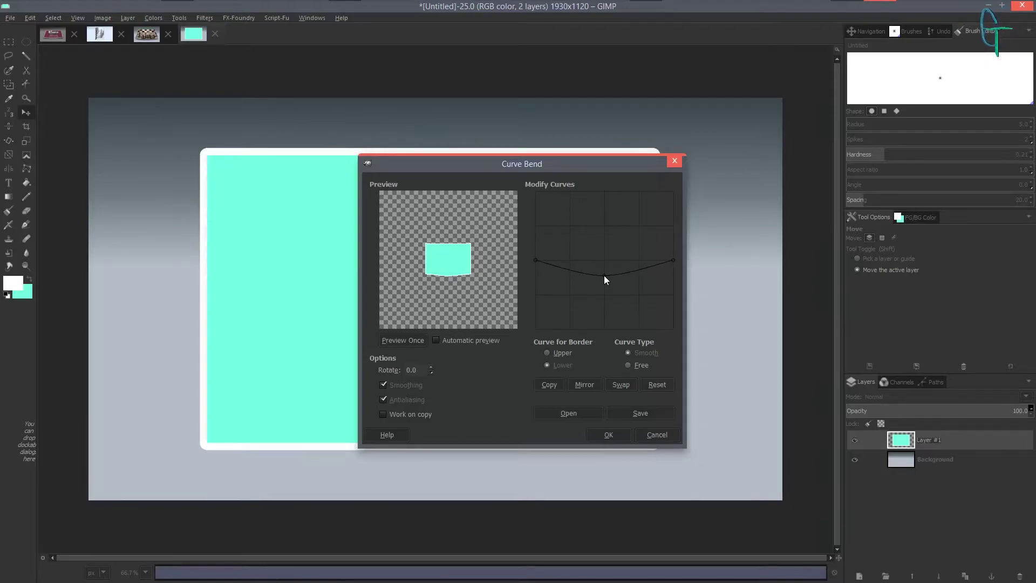
{"action": "left_click", "coordinate": [608, 434]}
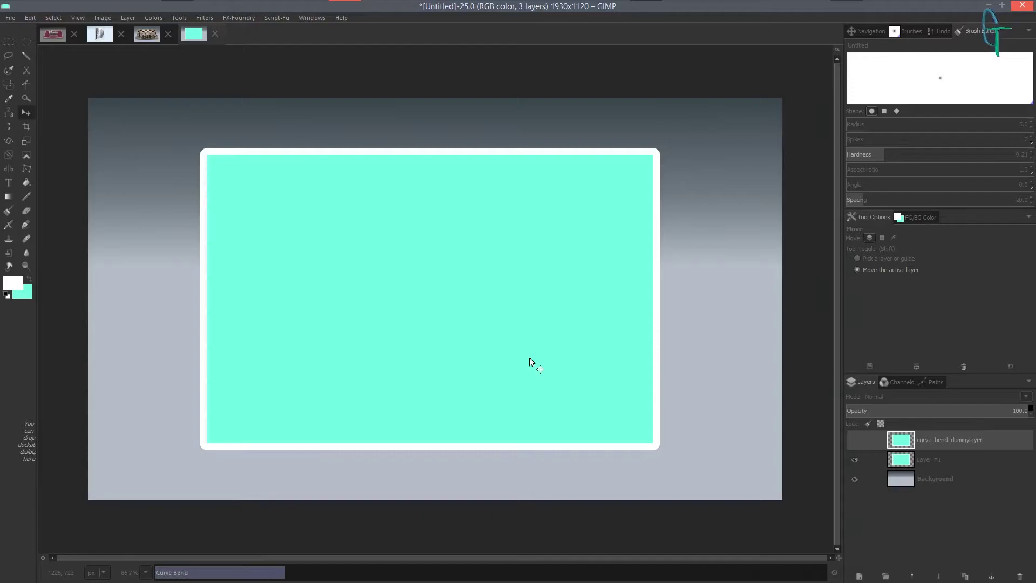
{"action": "key", "text": "minus"}
{"action": "key", "text": "plus"}
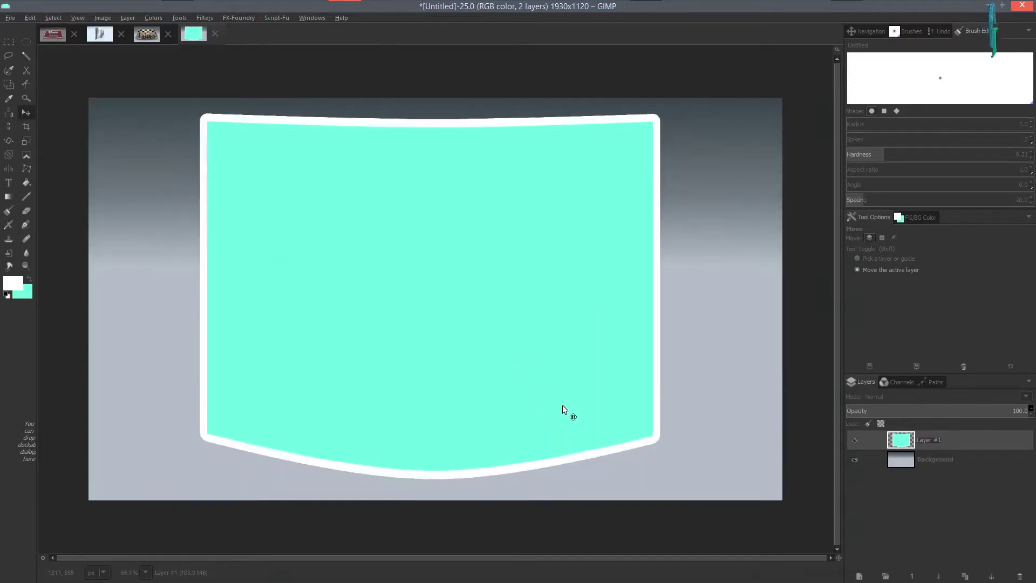
{"action": "key", "text": "minus"}
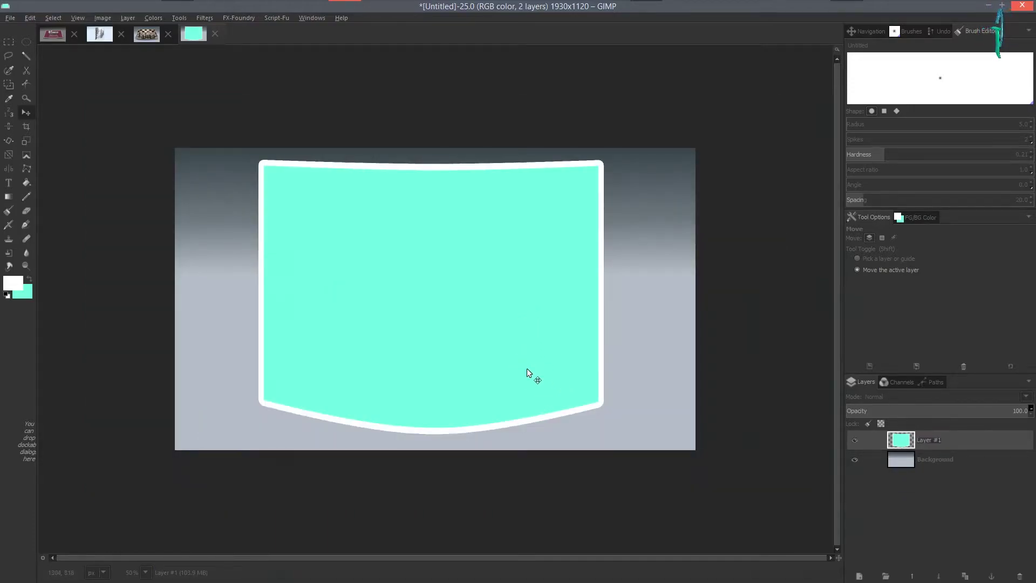
{"action": "key", "text": "plus"}
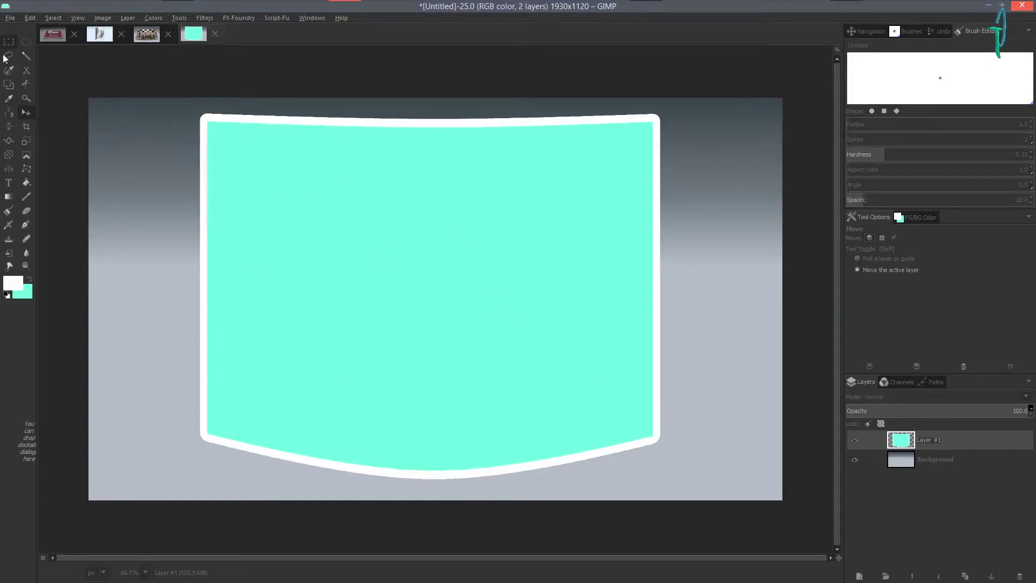
Step: Start a Perspective transform on the bent panel and bring its two upper corners inward and down by about equal amounts
{"action": "left_click", "coordinate": [25, 154]}
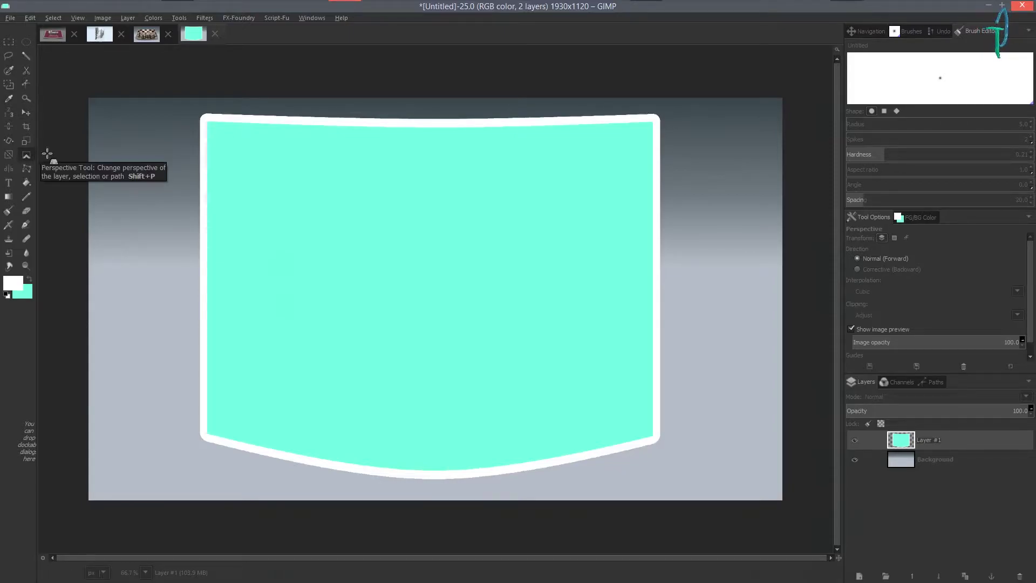
{"action": "left_click", "coordinate": [486, 253]}
{"action": "key", "text": "minus"}
{"action": "key", "text": "minus"}
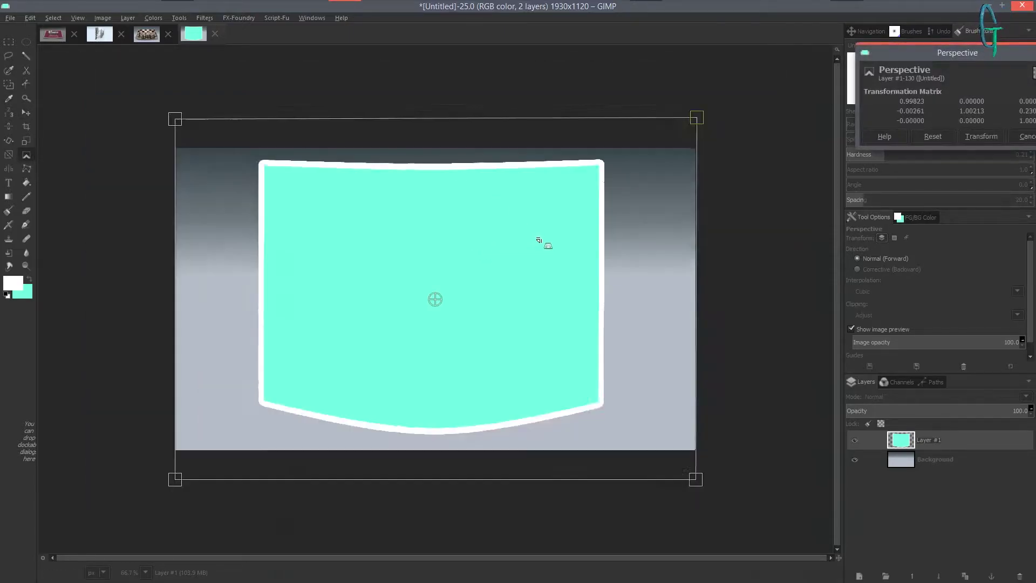
{"action": "left_click_drag", "start_coordinate": [264, 178], "coordinate": [262, 180]}
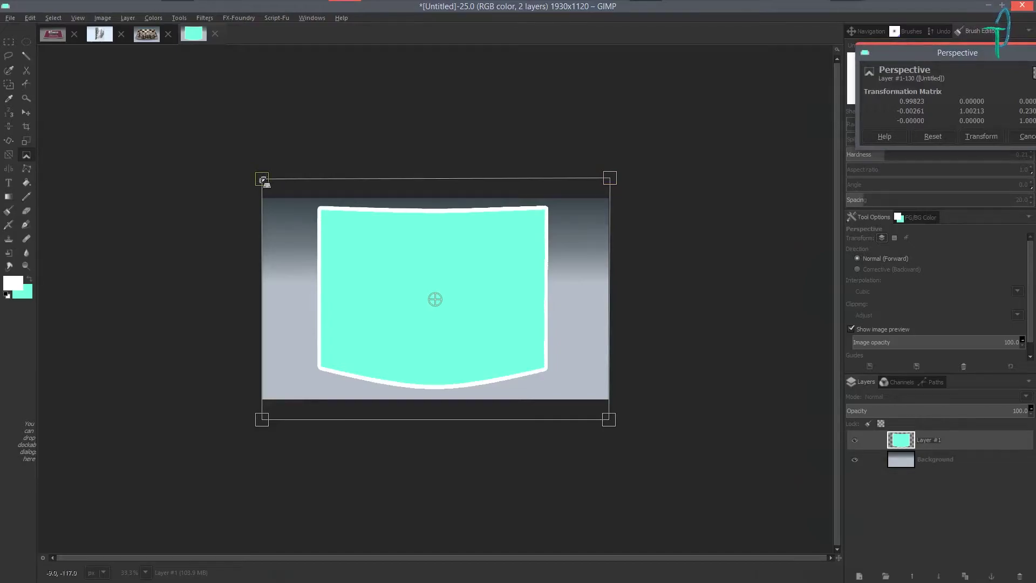
{"action": "left_click_drag", "start_coordinate": [262, 180], "coordinate": [336, 242]}
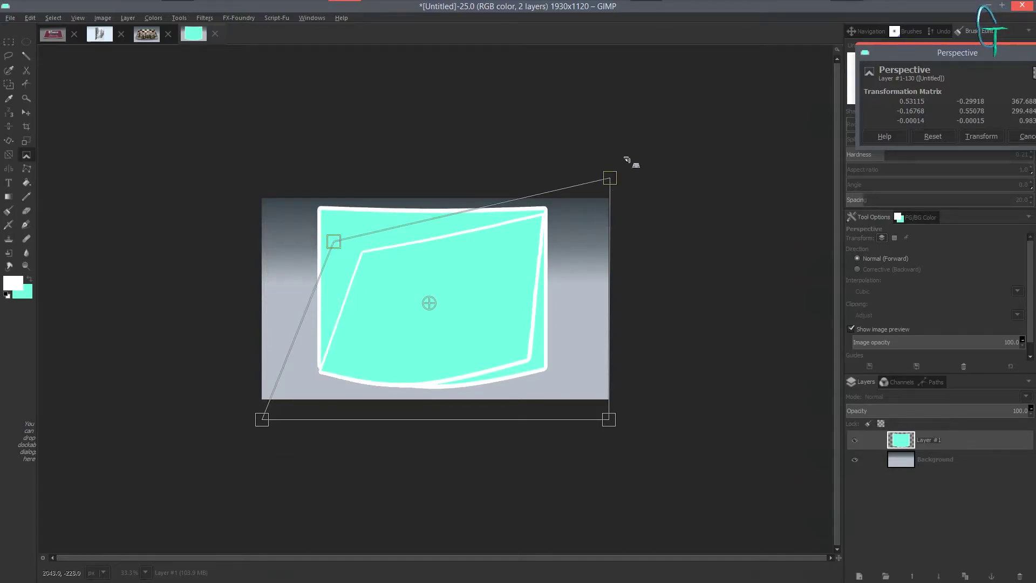
{"action": "left_click_drag", "start_coordinate": [615, 180], "coordinate": [570, 242]}
{"action": "left_click_drag", "start_coordinate": [329, 239], "coordinate": [323, 241]}
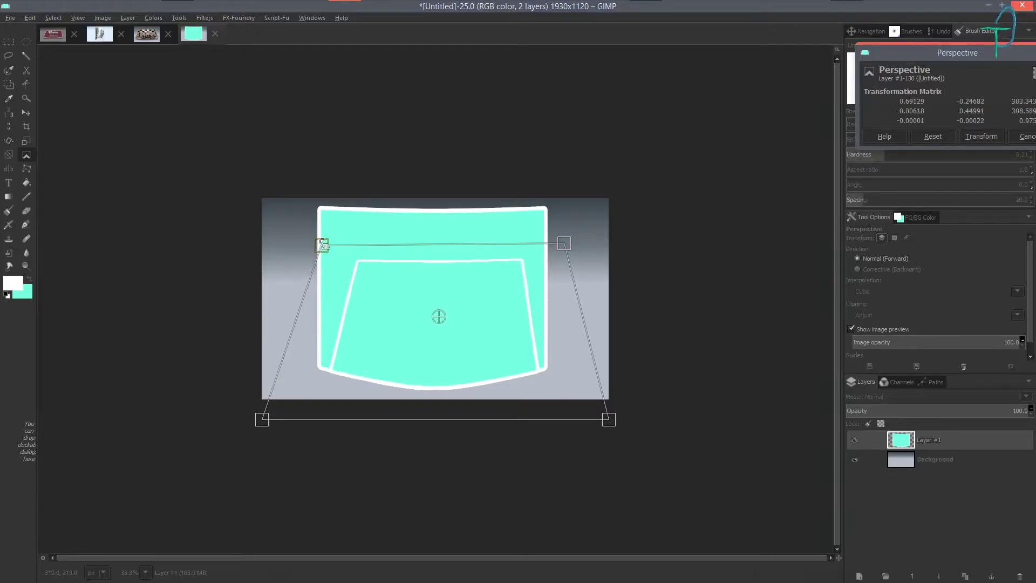
Step: Spread the two lower perspective corners well outside the image on both sides and apply the transform
{"action": "left_click_drag", "start_coordinate": [258, 421], "coordinate": [170, 426]}
{"action": "left_click_drag", "start_coordinate": [613, 415], "coordinate": [717, 416]}
{"action": "left_click_drag", "start_coordinate": [171, 422], "coordinate": [139, 422]}
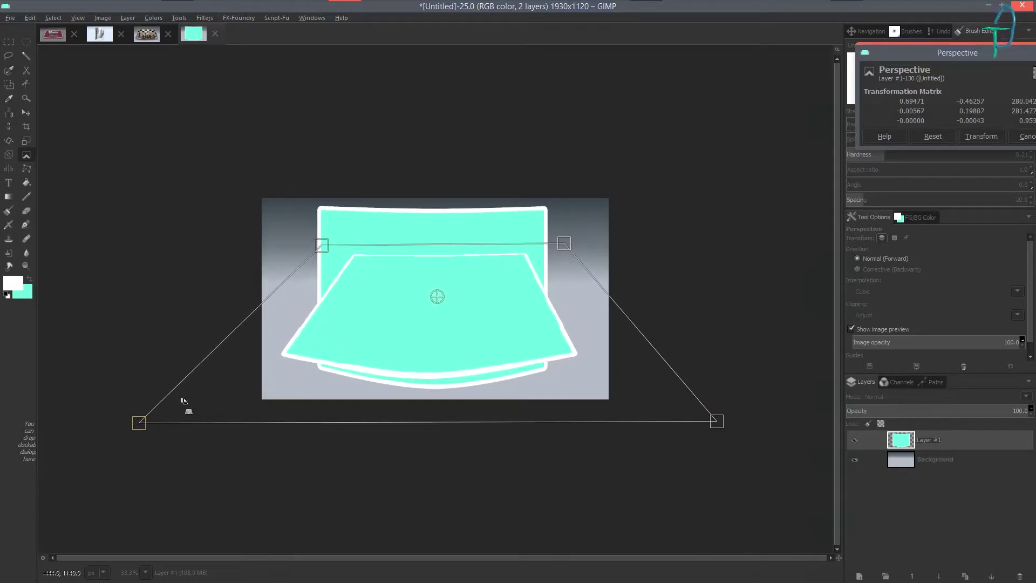
{"action": "key", "text": "Return"}
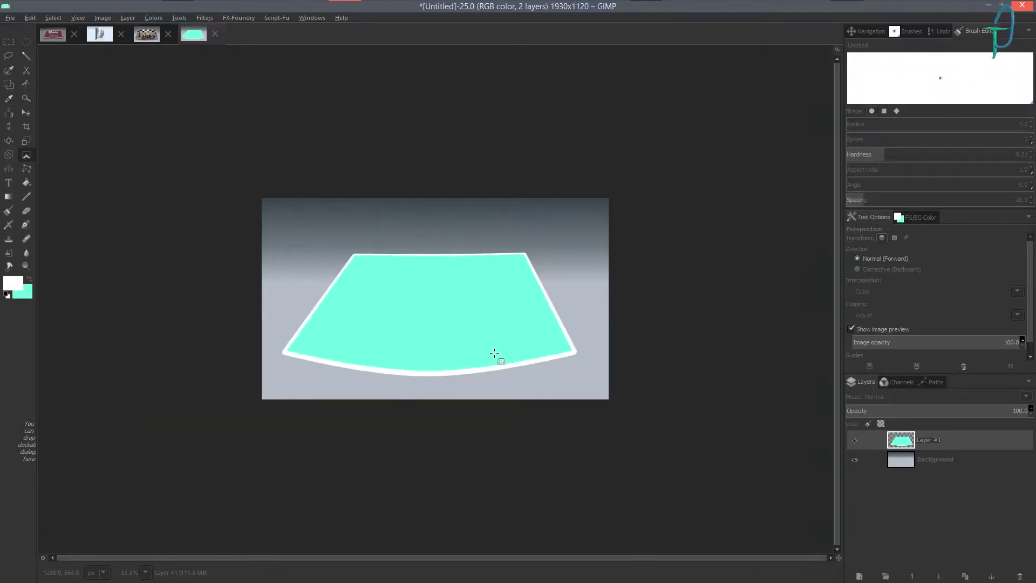
Step: Move the perspective panel upward so it sits higher on the gradient background
{"action": "key", "text": "m"}
{"action": "left_click_drag", "start_coordinate": [474, 349], "coordinate": [473, 314]}
{"action": "key", "text": "1"}
{"action": "key", "text": "shift+ctrl+j"}
{"action": "key", "text": "minus"}
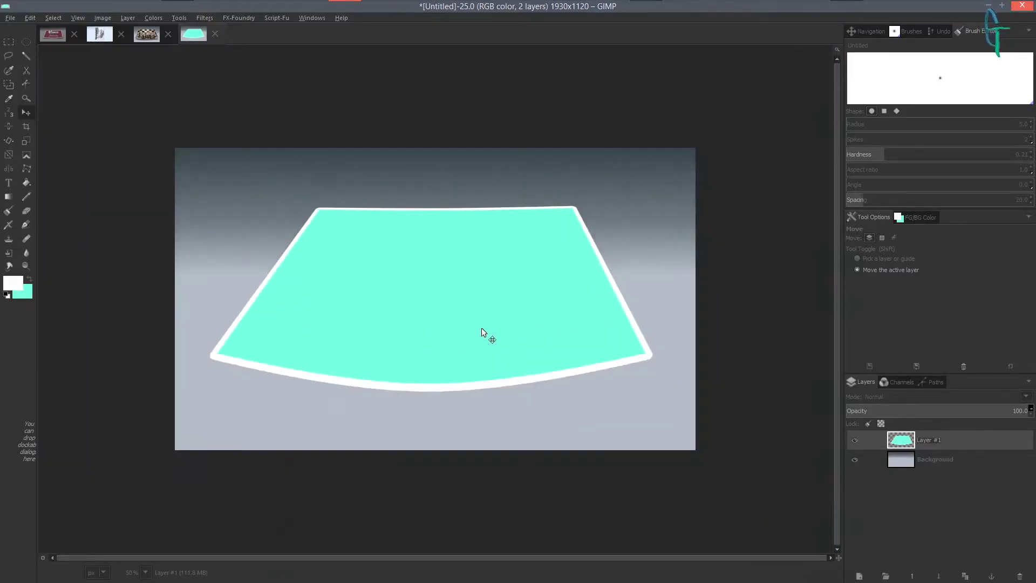
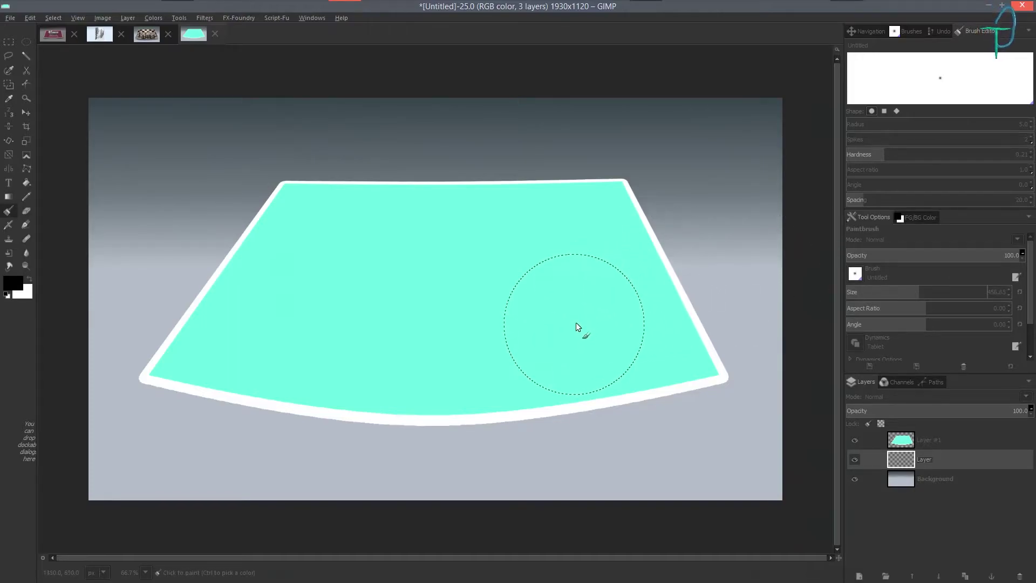
Step: Paint a soft black shadow along the panel's lower edge and corners on the layer beneath it, using the large soft brush
{"action": "mouse_move", "coordinate": [557, 348]}
{"action": "left_mouse_down"}
{"action": "mouse_move", "coordinate": [571, 354]}
{"action": "mouse_move", "coordinate": [564, 361]}
{"action": "mouse_move", "coordinate": [619, 352]}
{"action": "left_mouse_up"}
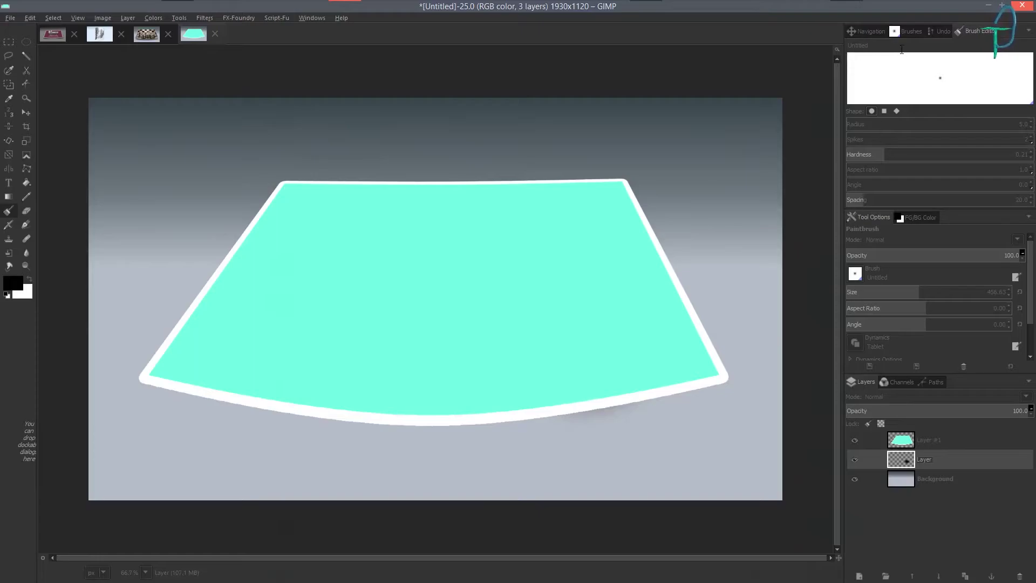
{"action": "left_click", "coordinate": [896, 31]}
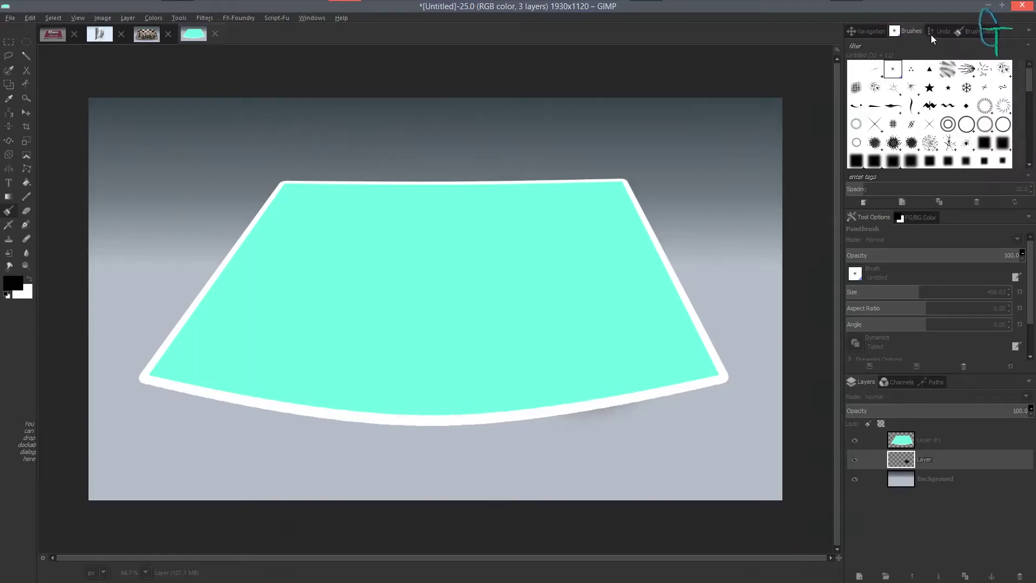
{"action": "left_click", "coordinate": [967, 30]}
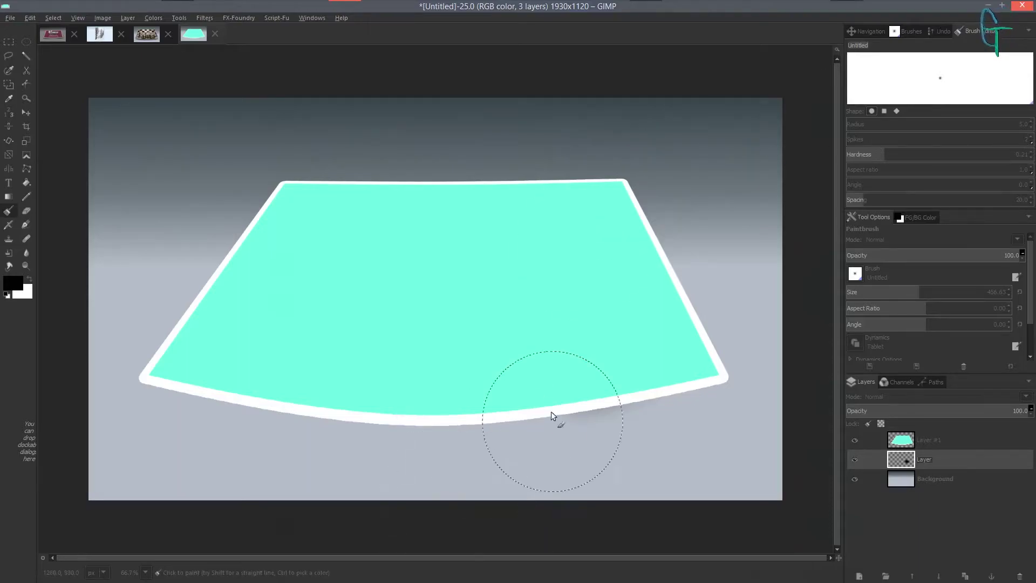
{"action": "left_click", "coordinate": [529, 377]}
{"action": "left_click", "coordinate": [494, 380]}
{"action": "mouse_move", "coordinate": [493, 380]}
{"action": "left_mouse_down"}
{"action": "mouse_move", "coordinate": [365, 385]}
{"action": "mouse_move", "coordinate": [203, 367]}
{"action": "mouse_move", "coordinate": [363, 367]}
{"action": "mouse_move", "coordinate": [459, 334]}
{"action": "mouse_move", "coordinate": [553, 336]}
{"action": "mouse_move", "coordinate": [552, 369]}
{"action": "mouse_move", "coordinate": [612, 354]}
{"action": "mouse_move", "coordinate": [669, 360]}
{"action": "mouse_move", "coordinate": [445, 377]}
{"action": "mouse_move", "coordinate": [350, 377]}
{"action": "mouse_move", "coordinate": [261, 363]}
{"action": "left_mouse_up"}
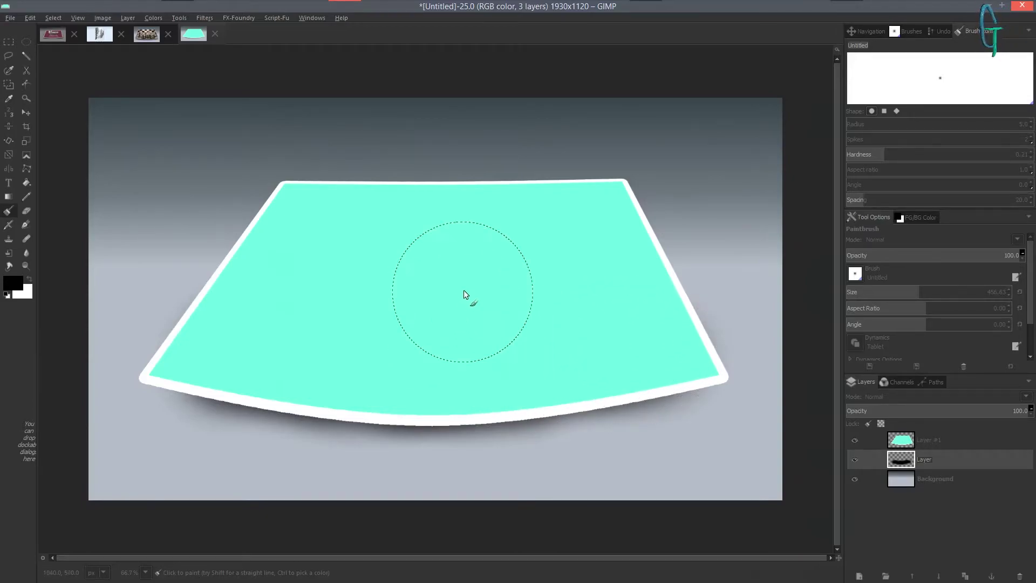
{"action": "scroll", "coordinate": [474, 287], "scroll_direction": "down", "scroll_amount": 1}
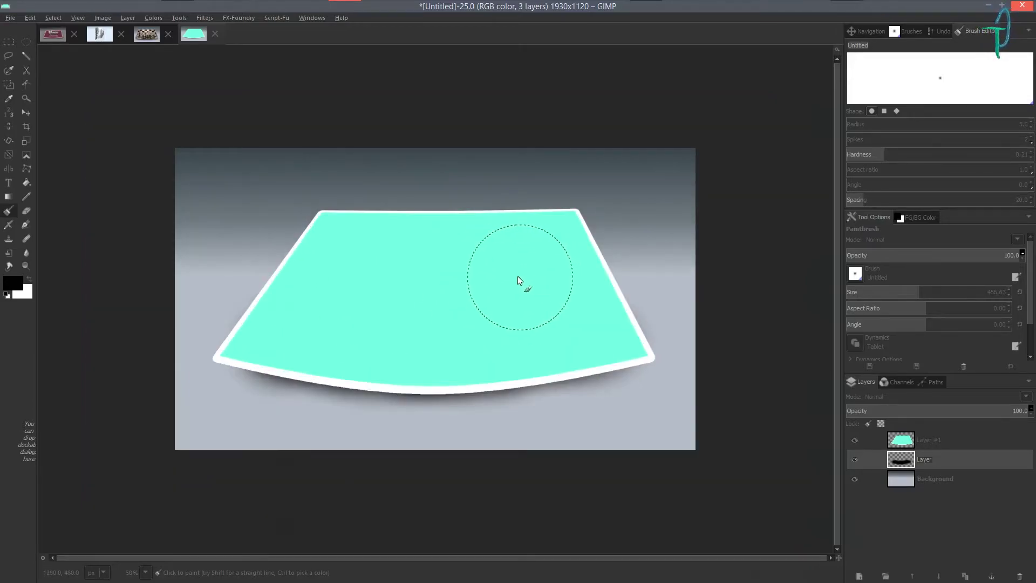
{"action": "scroll", "coordinate": [436, 239], "scroll_direction": "up", "scroll_amount": 1}
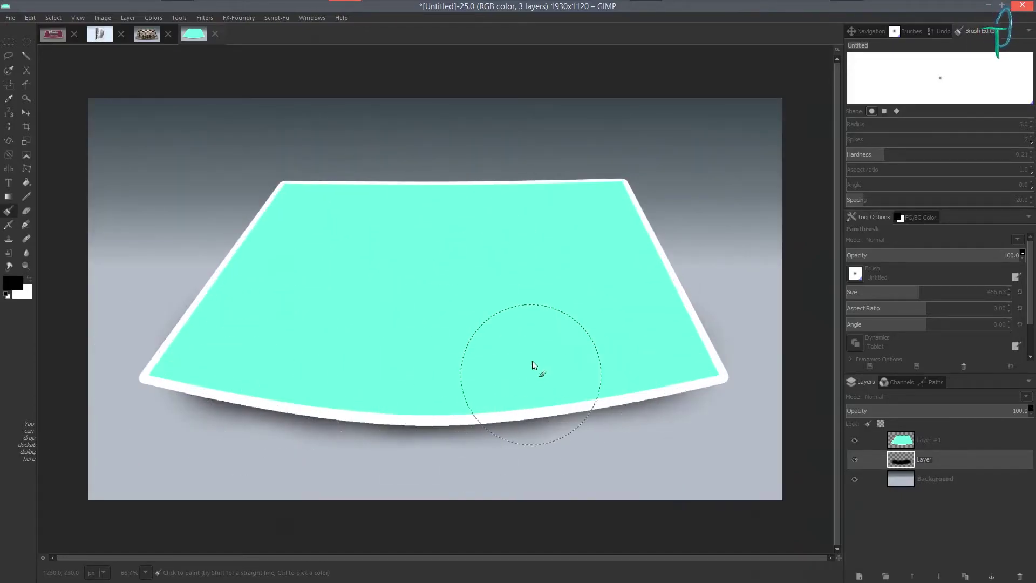
{"action": "scroll", "coordinate": [205, 122], "scroll_direction": "down", "scroll_amount": 1}
{"action": "scroll", "coordinate": [173, 134], "scroll_direction": "up", "scroll_amount": 1}
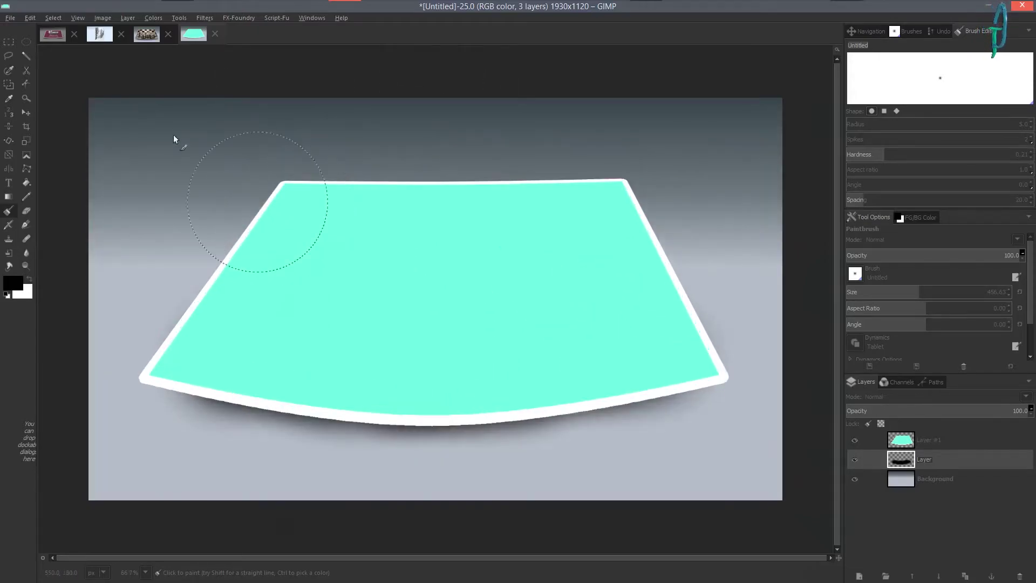
Step: Create a new 1930 x 1120 px image with a white background
{"action": "left_click", "coordinate": [13, 20]}
{"action": "left_click", "coordinate": [25, 31]}
{"action": "left_click", "coordinate": [582, 193]}
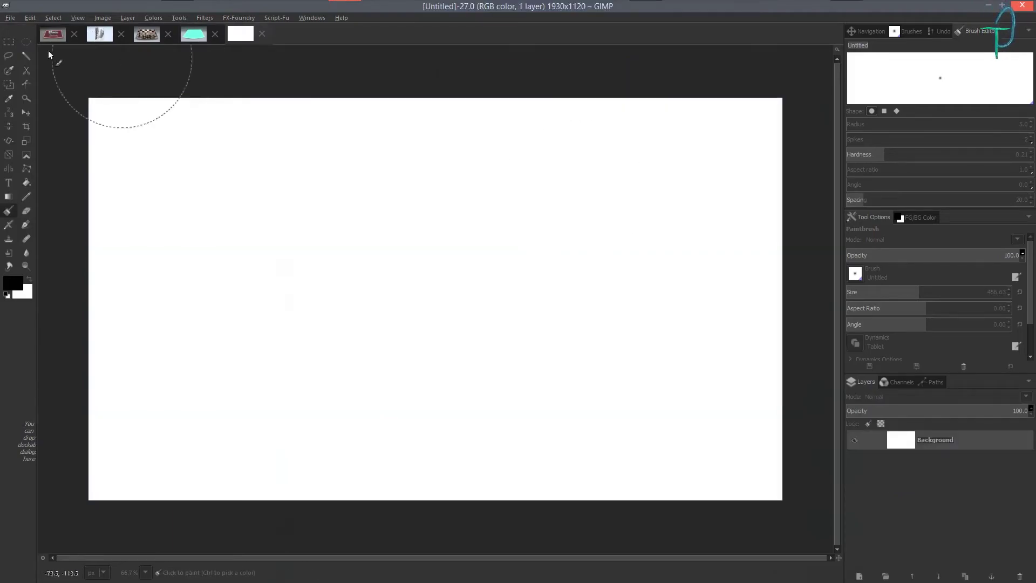
Step: Browse the Pixabay pictures and open winter-523961.jpg as a layer in the new image
{"action": "left_click", "coordinate": [10, 19]}
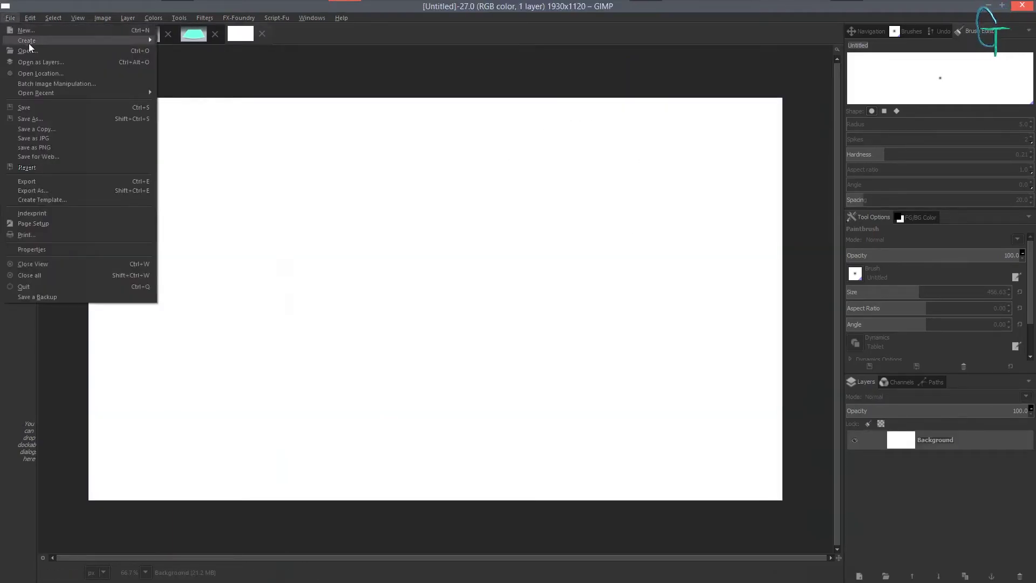
{"action": "left_click", "coordinate": [45, 63]}
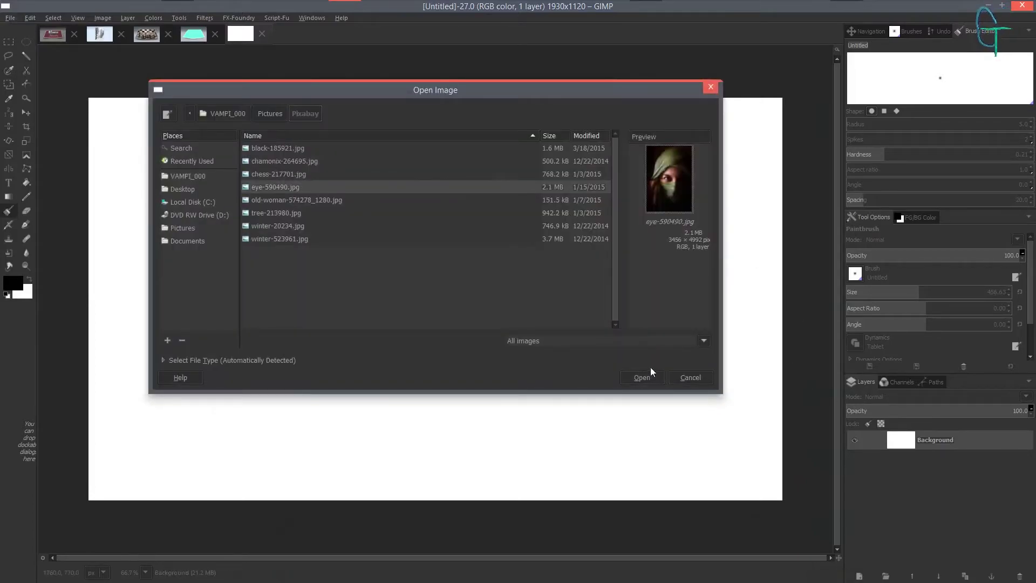
{"action": "left_click", "coordinate": [278, 164]}
{"action": "left_click", "coordinate": [283, 185]}
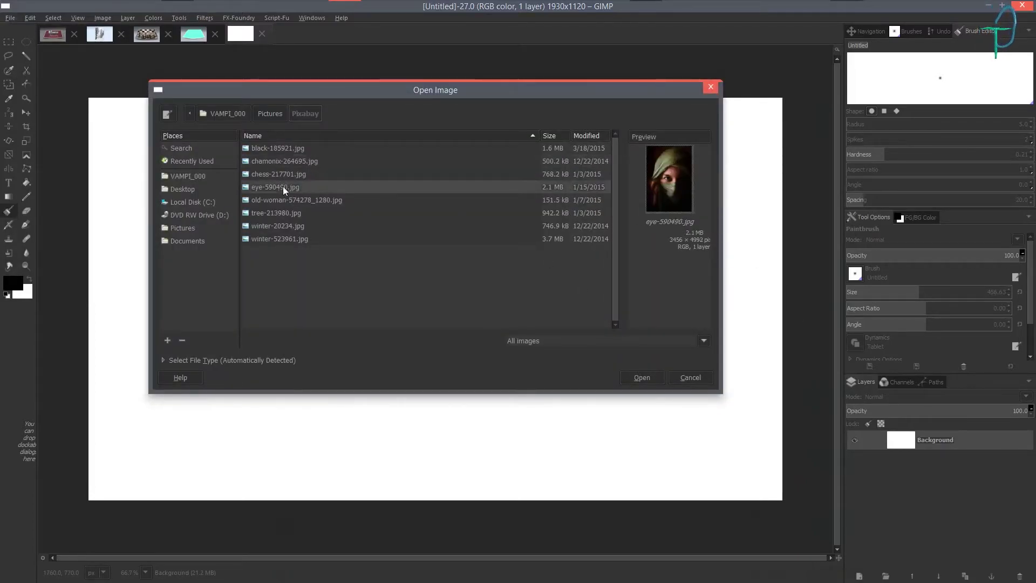
{"action": "left_click", "coordinate": [279, 208]}
{"action": "left_click", "coordinate": [280, 190]}
{"action": "left_click", "coordinate": [279, 201]}
{"action": "left_click", "coordinate": [280, 236]}
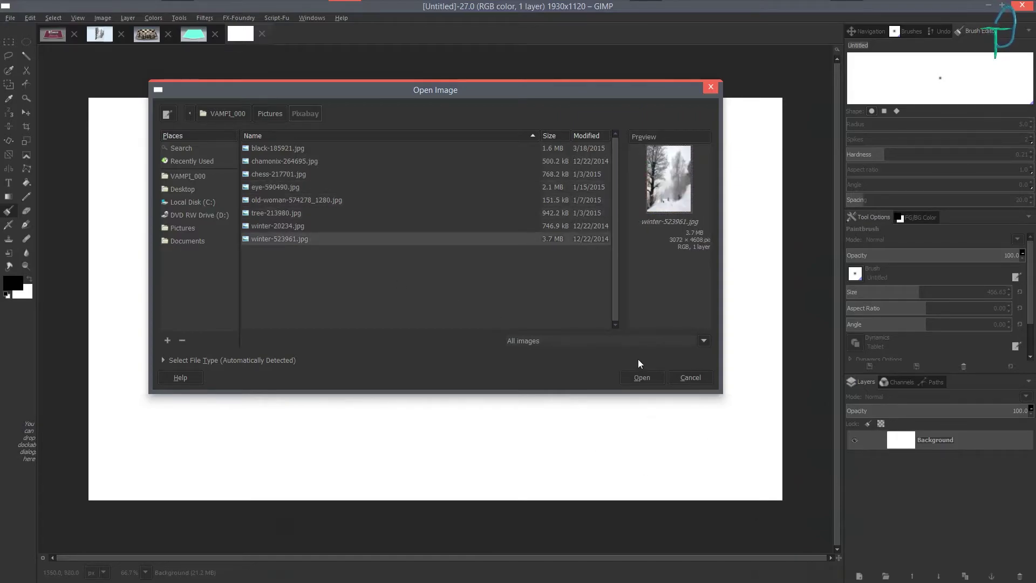
{"action": "left_click", "coordinate": [641, 377]}
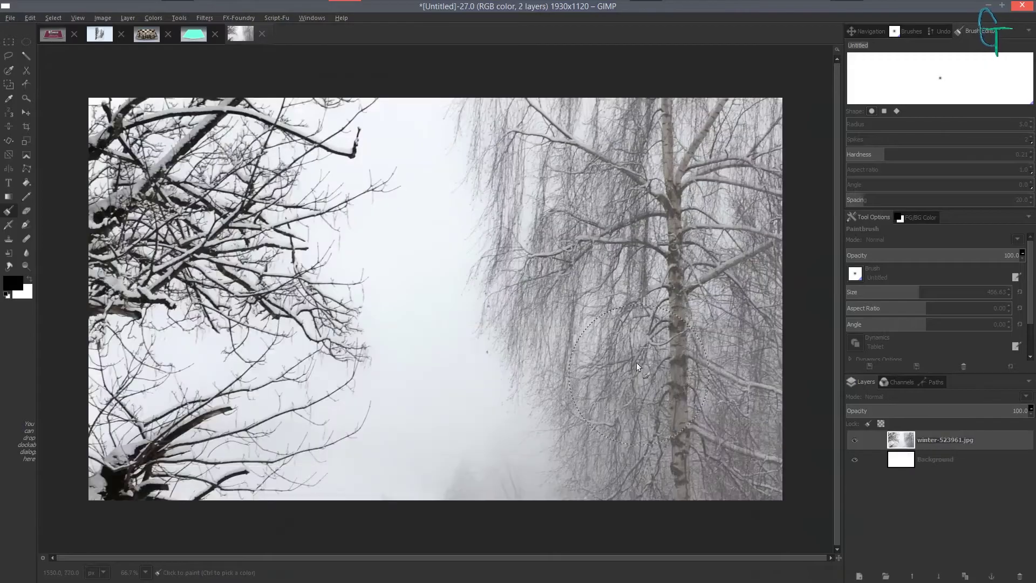
Step: Scale the winter photo layer down proportionally to a height of 1000 px
{"action": "scroll", "coordinate": [574, 245], "scroll_direction": "down", "scroll_amount": 3}
{"action": "key", "text": "shift+s"}
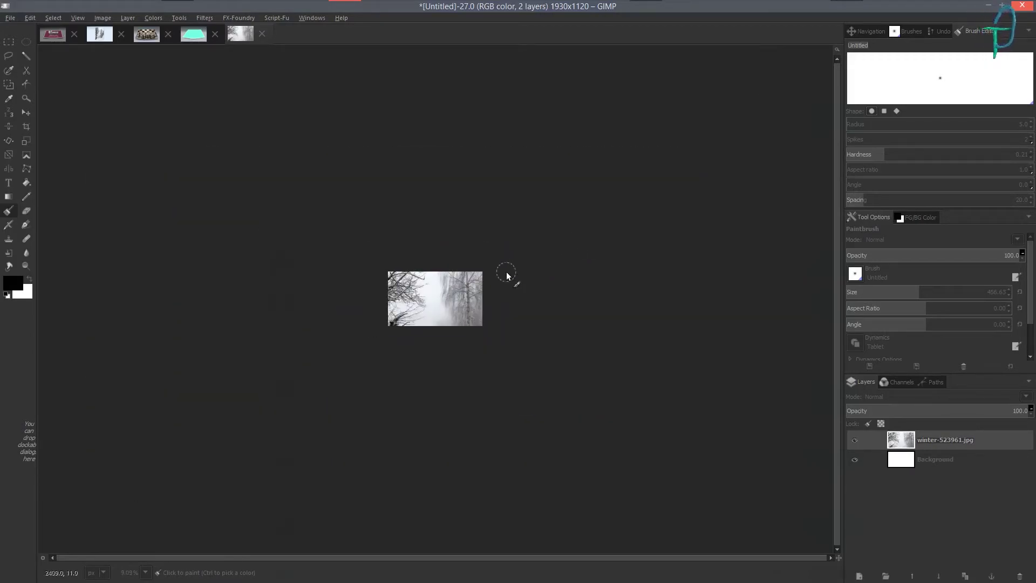
{"action": "left_click", "coordinate": [506, 272]}
{"action": "left_click_drag", "start_coordinate": [513, 412], "coordinate": [451, 235]}
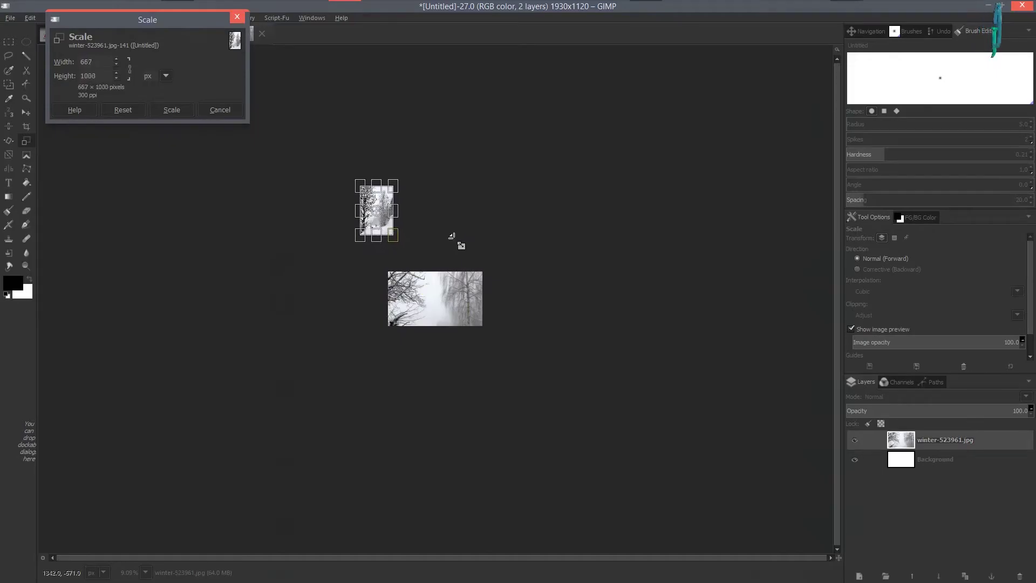
{"action": "left_click", "coordinate": [413, 210]}
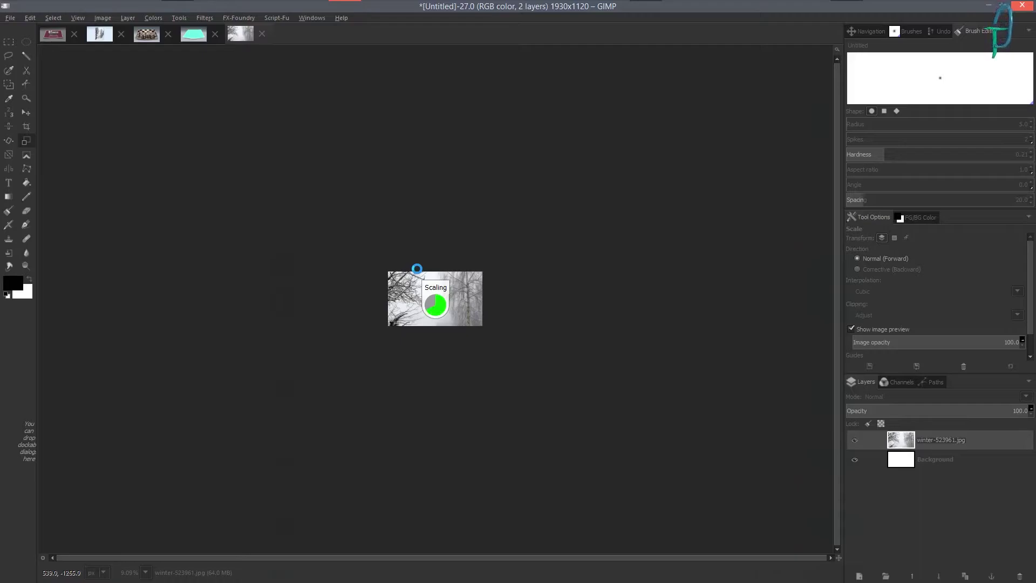
Step: Move the scaled winter photo onto the middle of the white canvas
{"action": "key", "text": "m"}
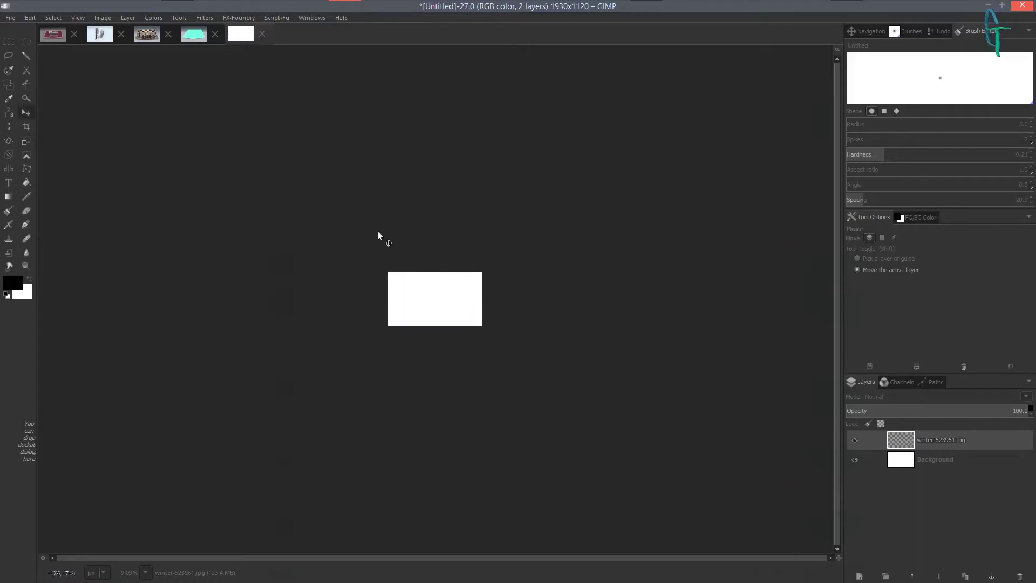
{"action": "left_click_drag", "start_coordinate": [340, 198], "coordinate": [403, 287]}
{"action": "scroll", "coordinate": [437, 302], "scroll_direction": "up", "scroll_amount": 4}
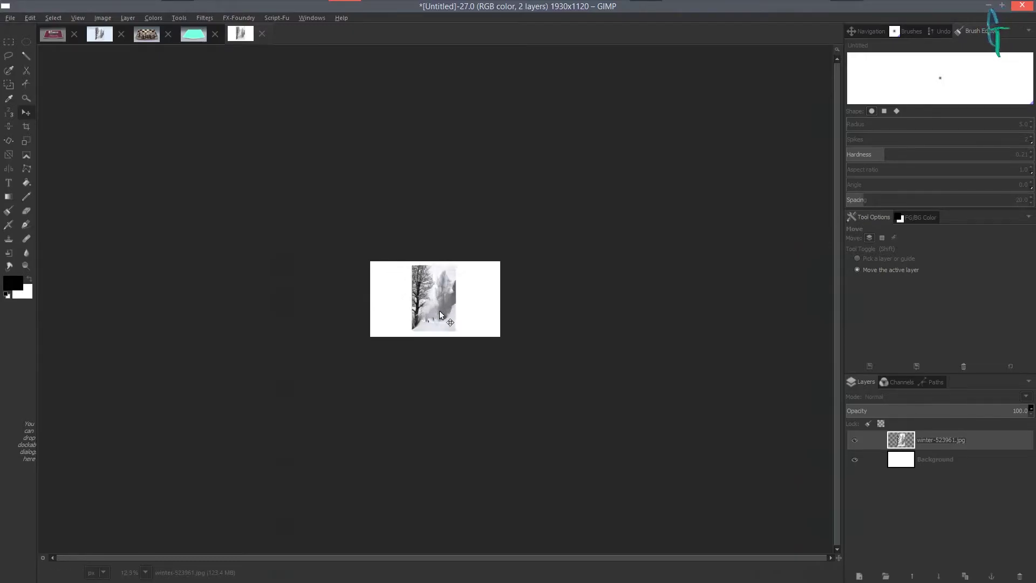
Step: Activate the Blend tool and choose the Blue 3D#6 gradient
{"action": "scroll", "coordinate": [470, 304], "scroll_direction": "up", "scroll_amount": 1}
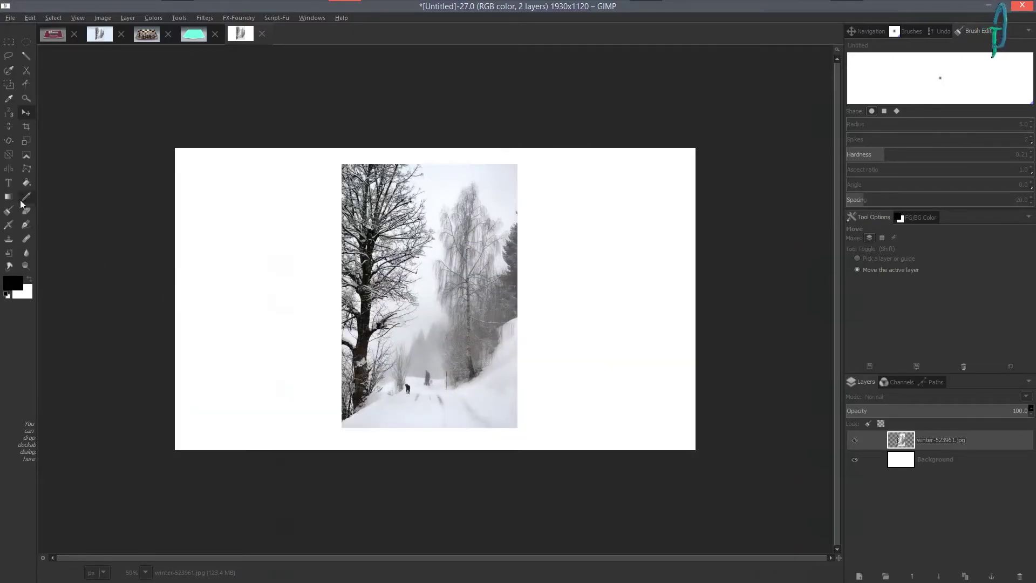
{"action": "key", "text": "g"}
{"action": "left_click", "coordinate": [862, 275]}
{"action": "scroll", "coordinate": [902, 334], "scroll_direction": "up", "scroll_amount": 2}
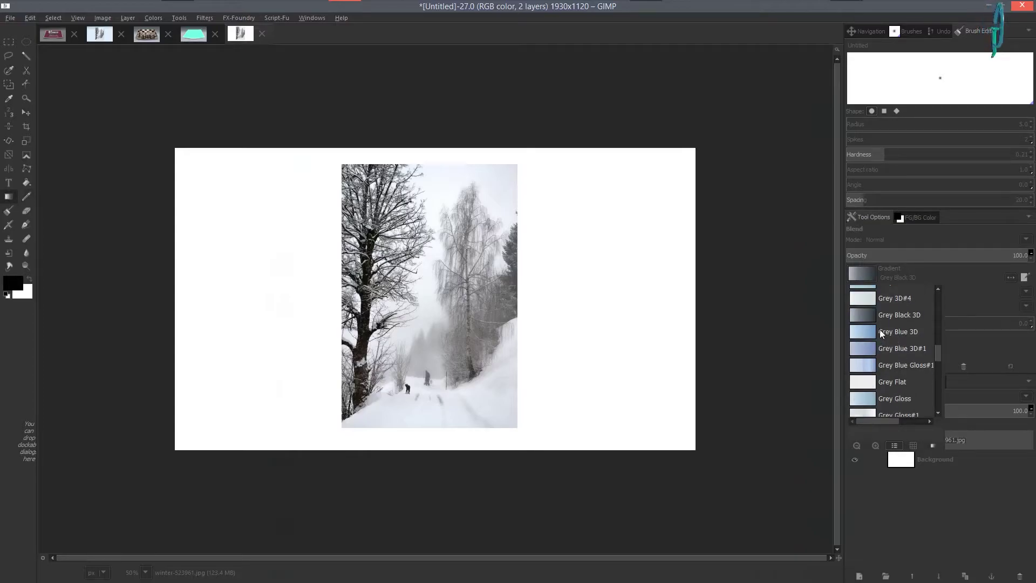
{"action": "scroll", "coordinate": [879, 332], "scroll_direction": "up", "scroll_amount": 5}
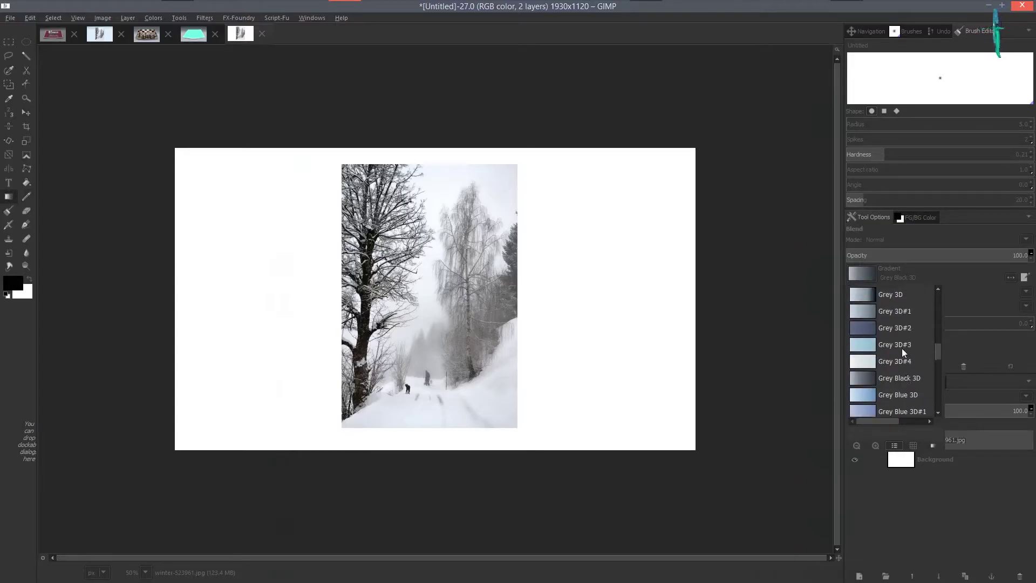
{"action": "scroll", "coordinate": [894, 350], "scroll_direction": "up", "scroll_amount": 10}
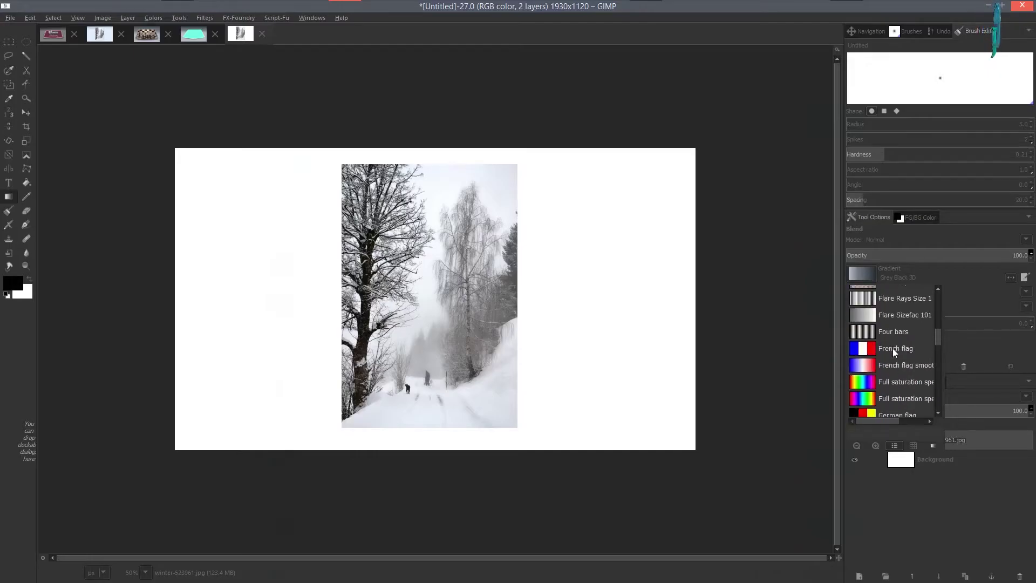
{"action": "scroll", "coordinate": [893, 350], "scroll_direction": "up", "scroll_amount": 10}
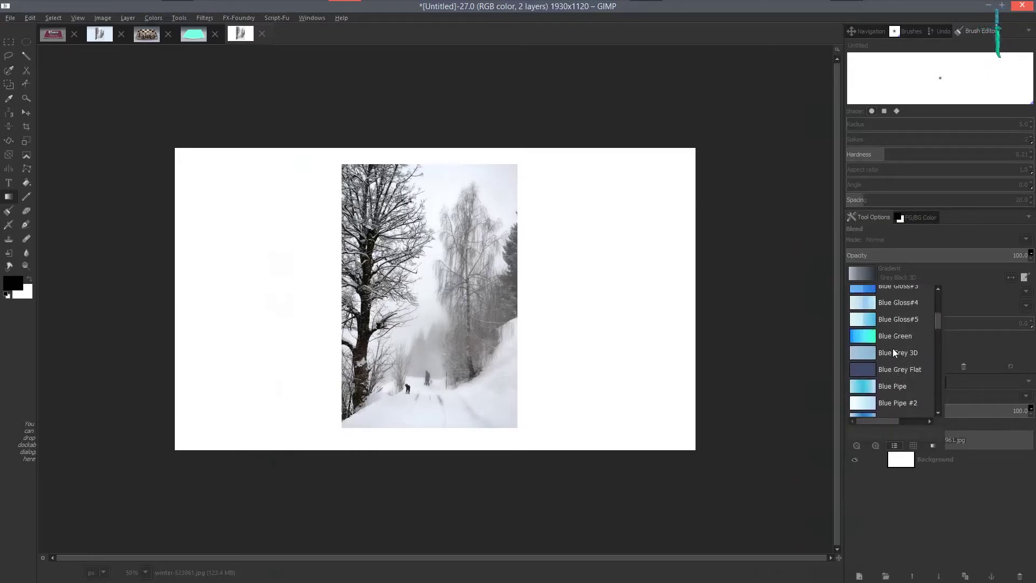
{"action": "scroll", "coordinate": [893, 352], "scroll_direction": "up", "scroll_amount": 8}
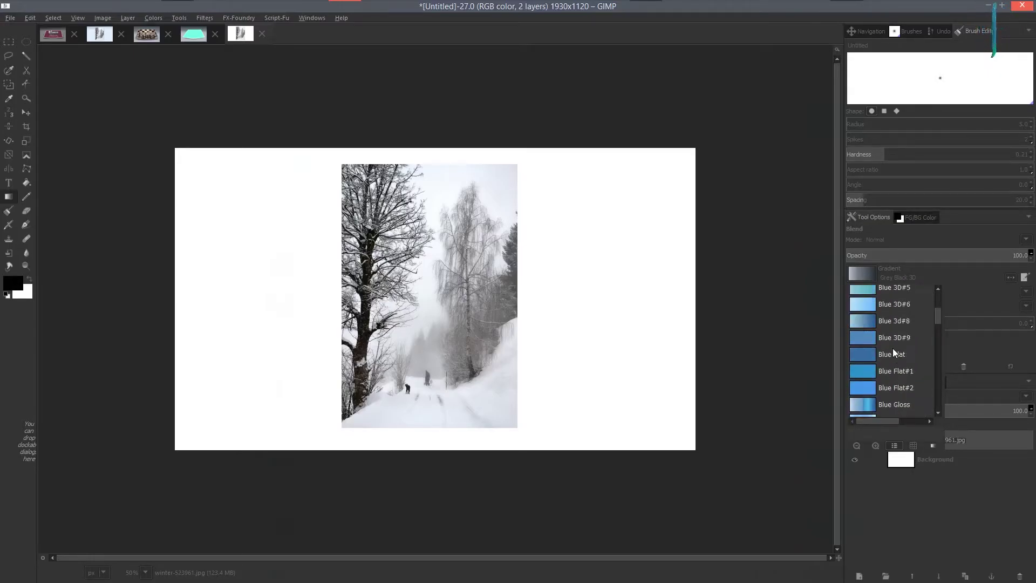
{"action": "left_click", "coordinate": [885, 346]}
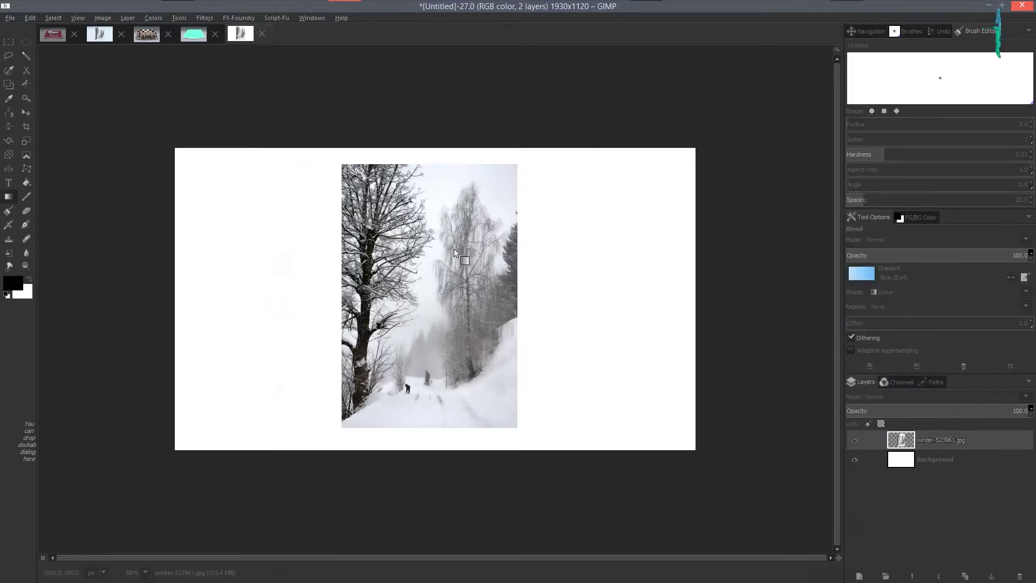
{"action": "left_click_drag", "start_coordinate": [433, 264], "coordinate": [442, 235]}
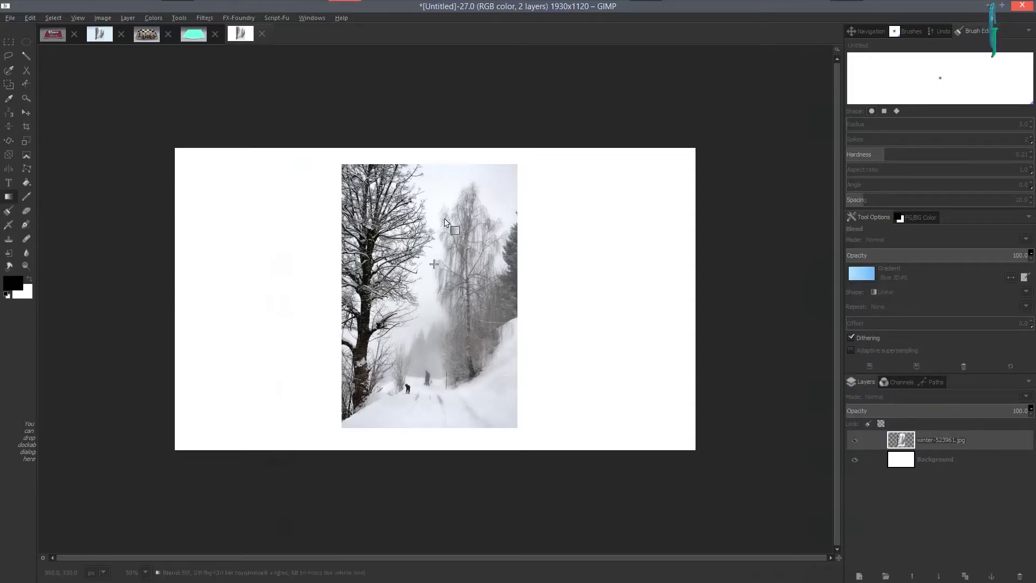
{"action": "left_click_drag", "start_coordinate": [446, 184], "coordinate": [446, 183]}
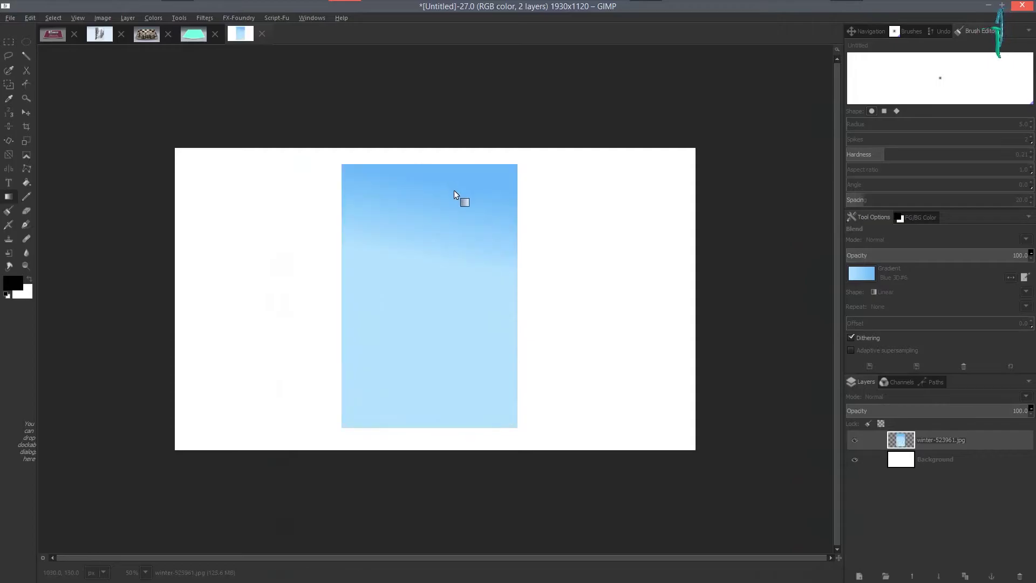
{"action": "key", "text": "ctrl+z"}
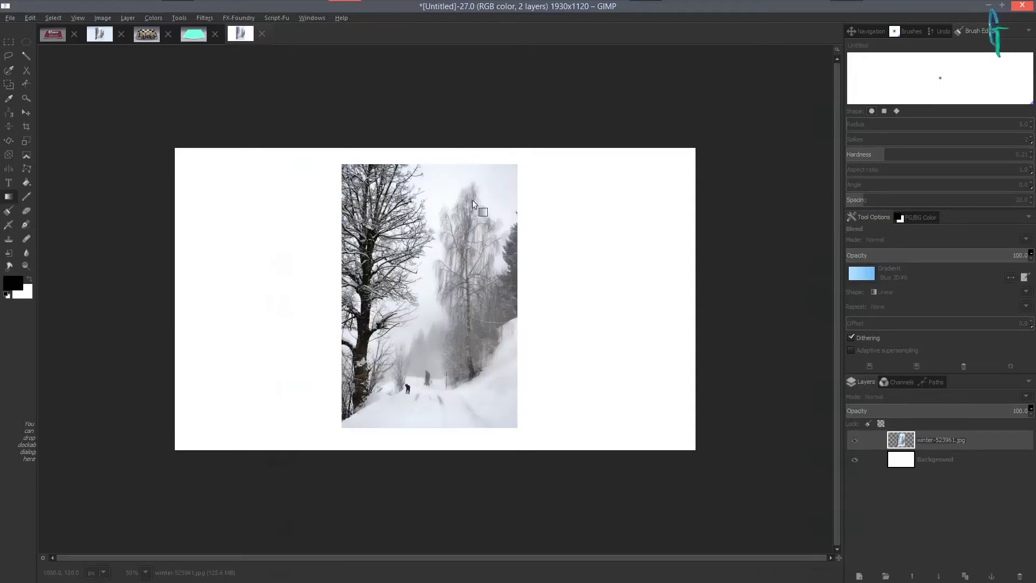
Step: Fill the Background layer with a vertical linear Blue 3D#6 gradient, keeping it pale with slightly darker blue only along the upper edge
{"action": "left_click", "coordinate": [910, 463]}
{"action": "left_click_drag", "start_coordinate": [453, 256], "coordinate": [458, 108]}
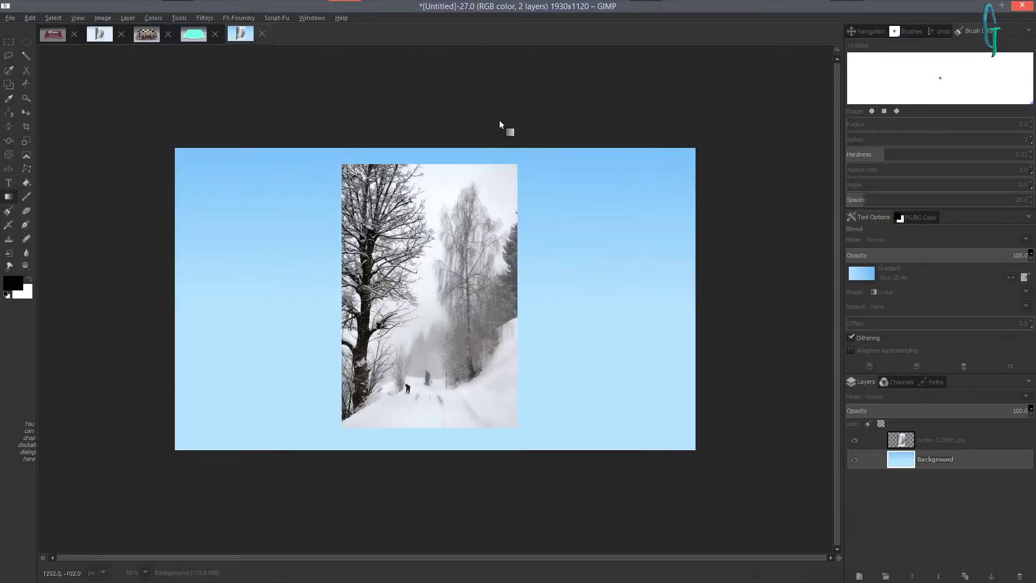
{"action": "left_click_drag", "start_coordinate": [454, 161], "coordinate": [444, 26]}
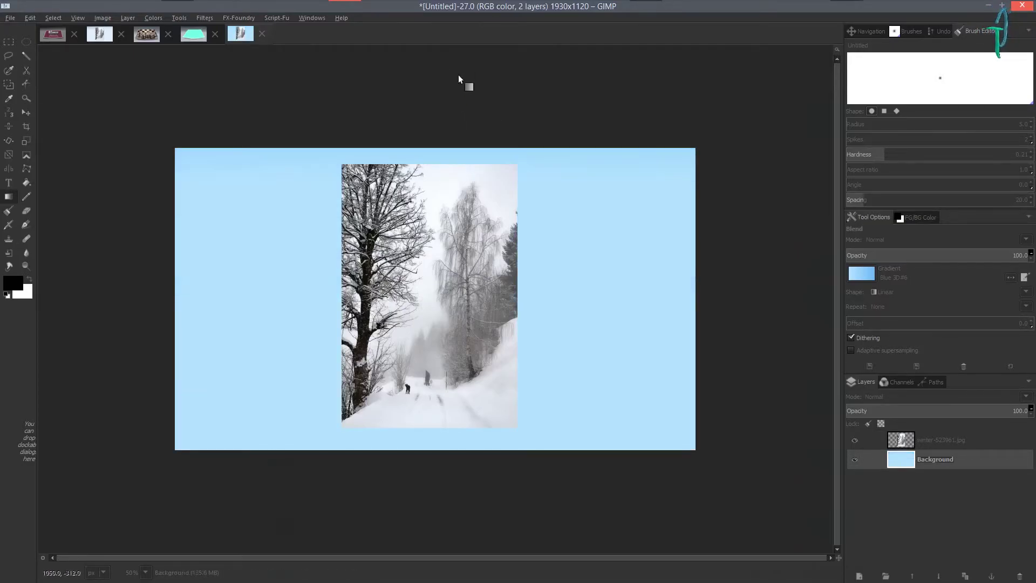
{"action": "left_click_drag", "start_coordinate": [443, 185], "coordinate": [446, 44]}
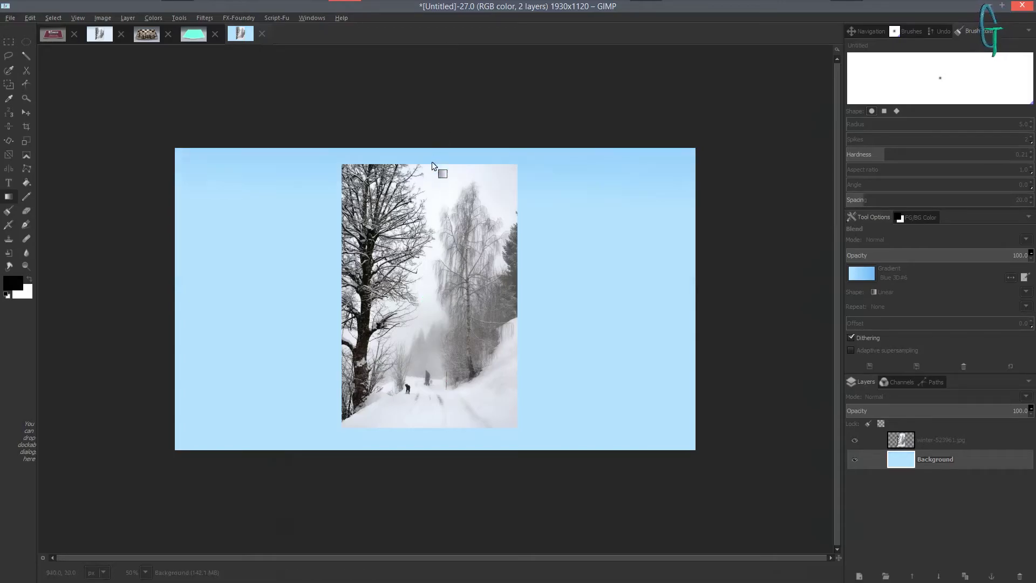
{"action": "left_click", "coordinate": [862, 274]}
{"action": "scroll", "coordinate": [886, 319], "scroll_direction": "up", "scroll_amount": 3}
{"action": "scroll", "coordinate": [886, 320], "scroll_direction": "up", "scroll_amount": 5}
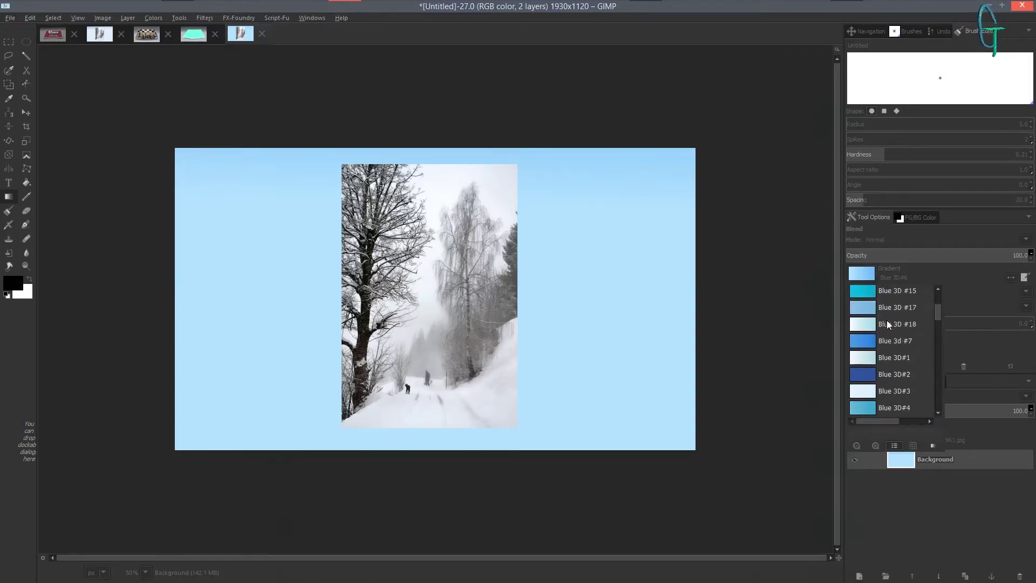
{"action": "left_click", "coordinate": [683, 110]}
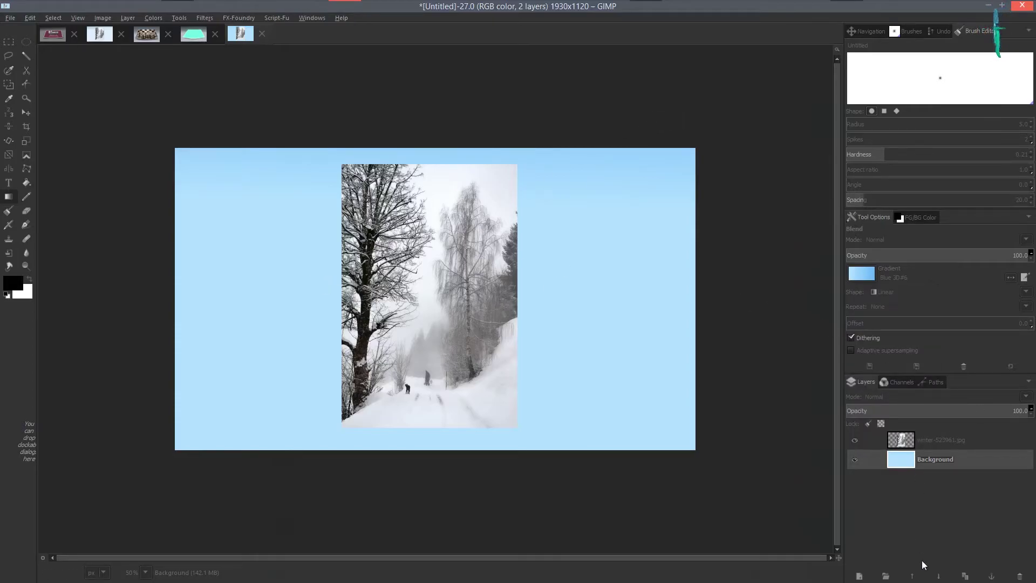
Step: Add a transparent 1930 x 1120 px layer between the winter photo and the background
{"action": "left_click", "coordinate": [859, 576]}
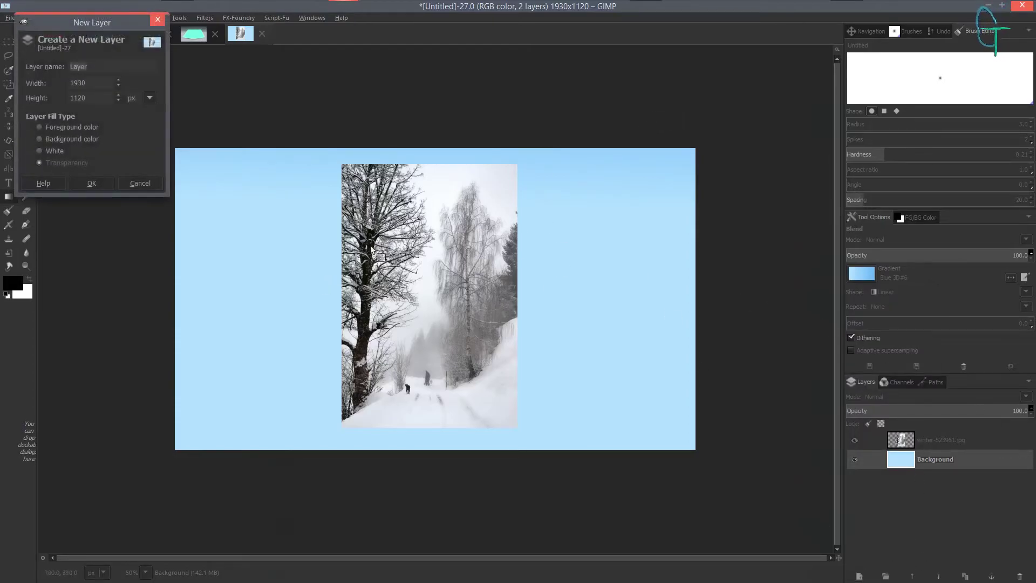
{"action": "left_click", "coordinate": [97, 185]}
Step: Paint a soft black shadow behind the photo's right and bottom edges, using a smaller brush of about 227 px at the lower-right corner
{"action": "left_click", "coordinate": [8, 210]}
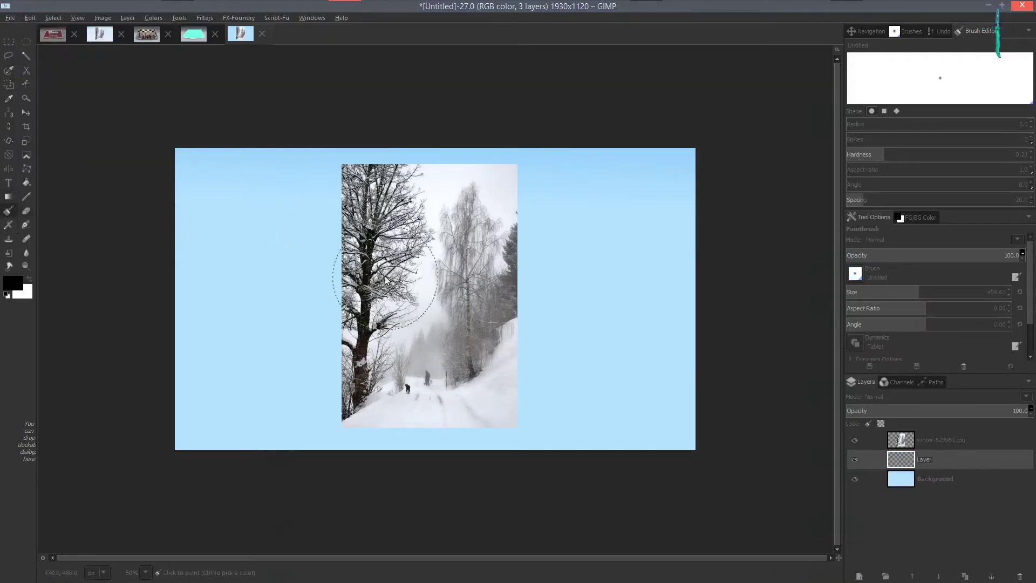
{"action": "scroll", "coordinate": [475, 289], "scroll_direction": "up", "scroll_amount": 2}
{"action": "scroll", "coordinate": [474, 290], "scroll_direction": "down", "scroll_amount": 1}
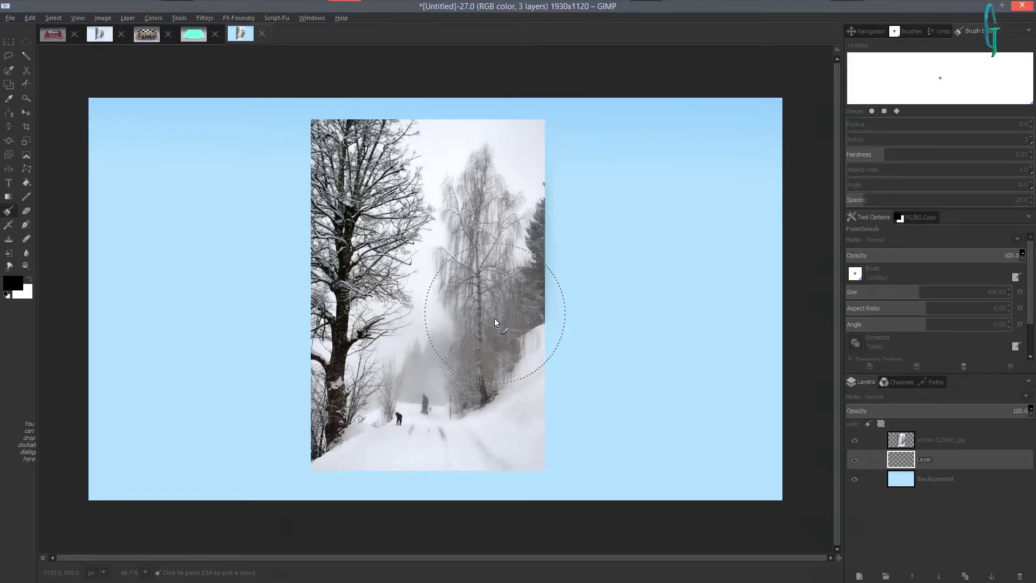
{"action": "mouse_move", "coordinate": [488, 396]}
{"action": "left_mouse_down"}
{"action": "mouse_move", "coordinate": [487, 447]}
{"action": "mouse_move", "coordinate": [487, 415]}
{"action": "left_mouse_up"}
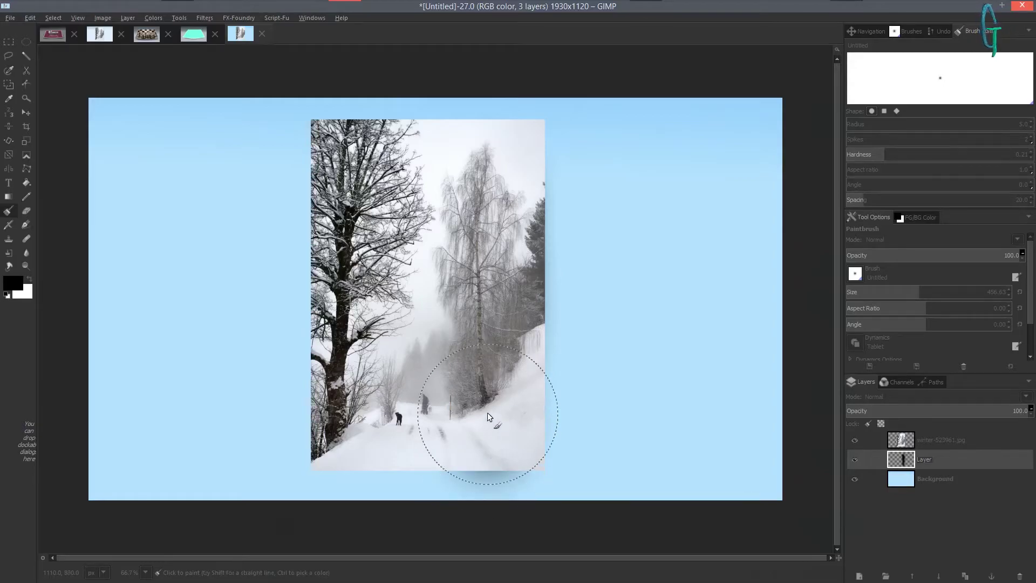
{"action": "key", "text": "ctrl+z"}
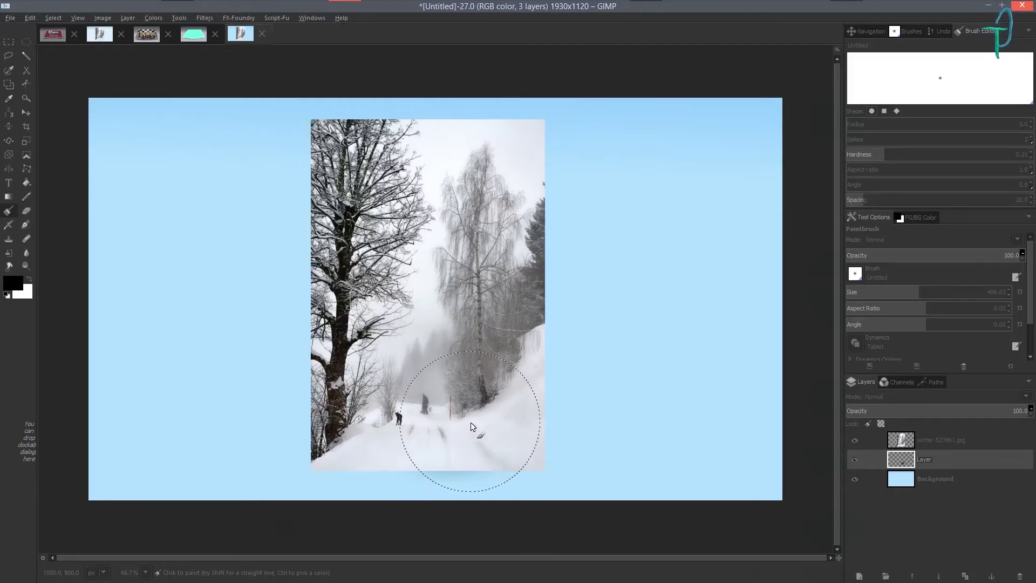
{"action": "mouse_move", "coordinate": [490, 425]}
{"action": "left_mouse_down"}
{"action": "mouse_move", "coordinate": [491, 266]}
{"action": "mouse_move", "coordinate": [507, 180]}
{"action": "left_mouse_up"}
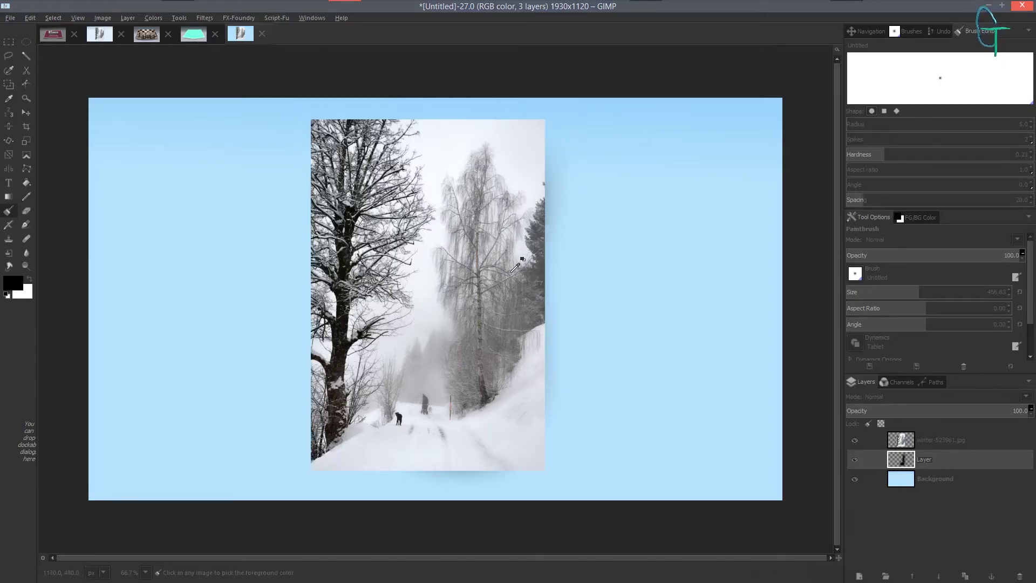
{"action": "key", "text": "ctrl+z"}
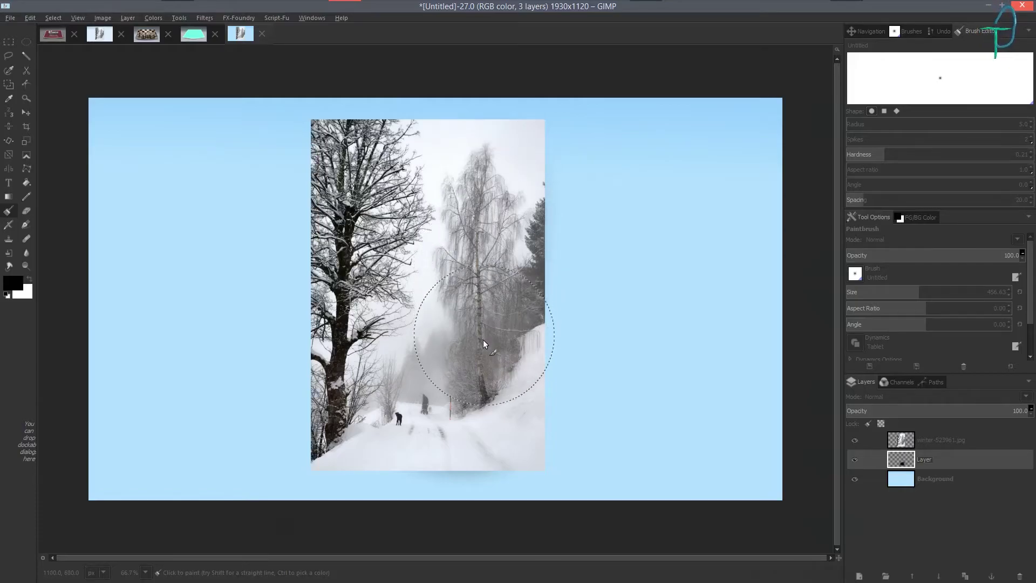
{"action": "left_click", "coordinate": [490, 407]}
{"action": "left_click_drag", "start_coordinate": [914, 292], "coordinate": [883, 292]}
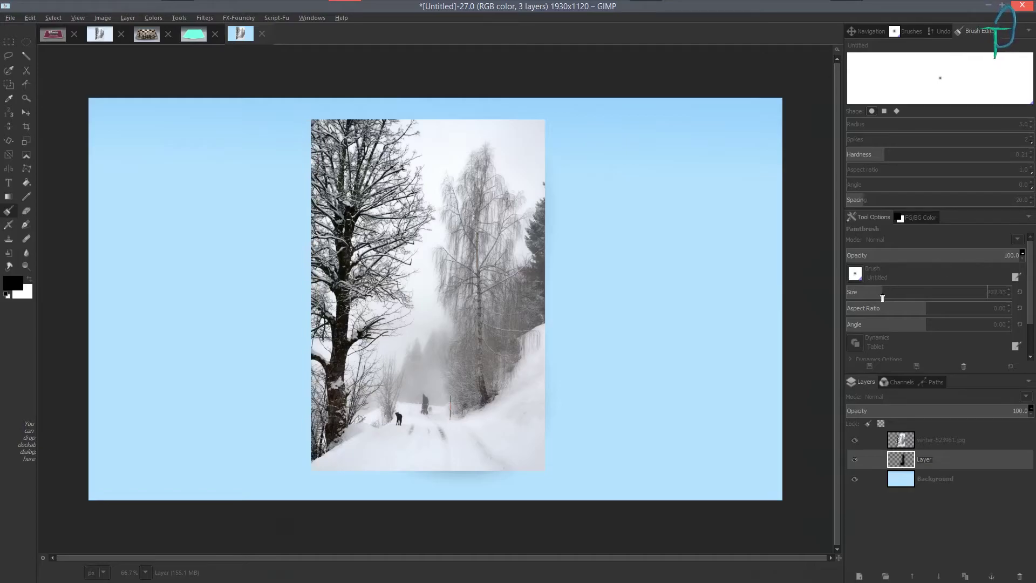
{"action": "left_click", "coordinate": [519, 451]}
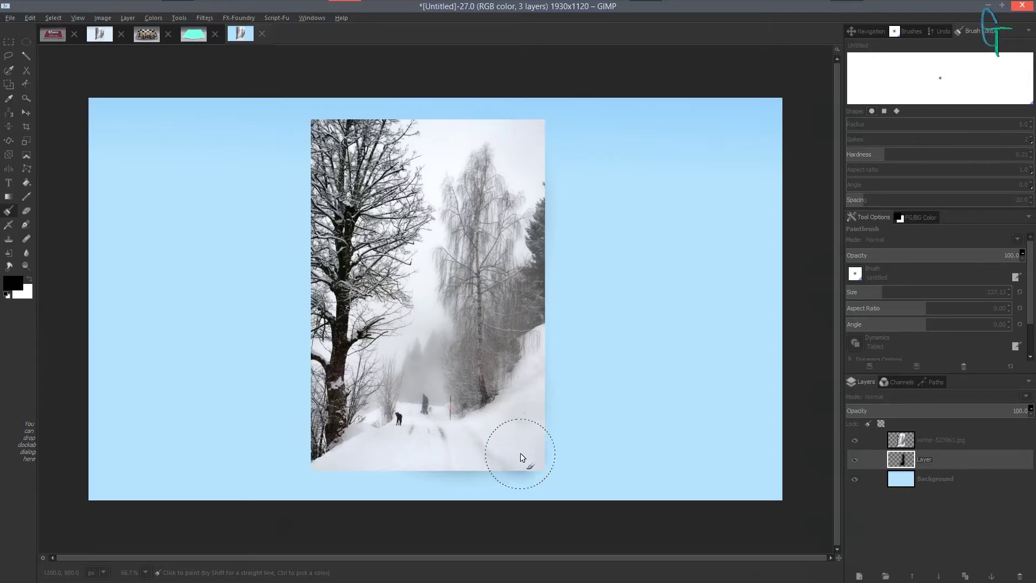
Step: Examine the painted shadow around the winter photo at close and full-image view
{"action": "scroll", "coordinate": [556, 296], "scroll_direction": "down", "scroll_amount": 1}
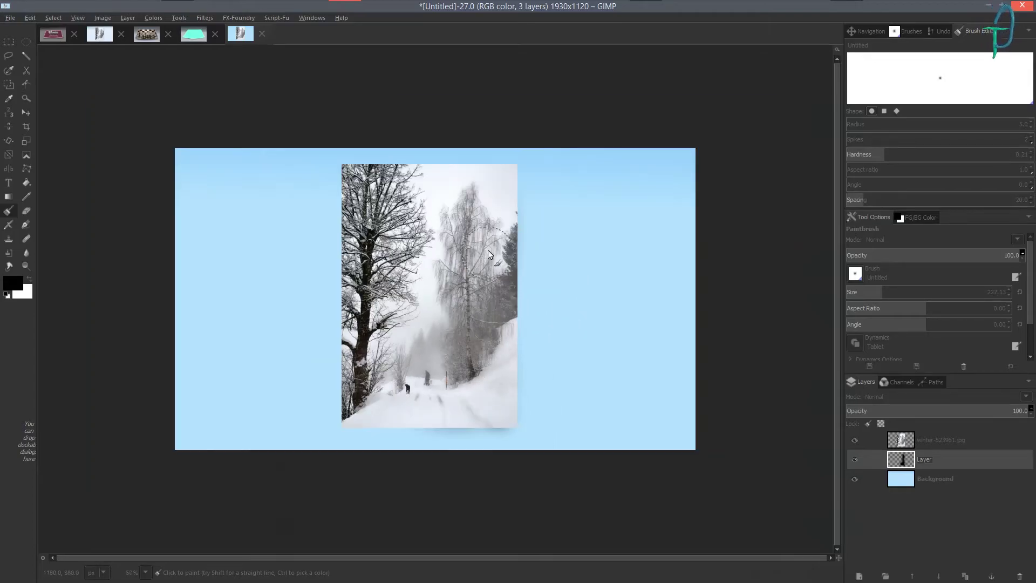
{"action": "scroll", "coordinate": [546, 299], "scroll_direction": "up", "scroll_amount": 2}
{"action": "scroll", "coordinate": [545, 221], "scroll_direction": "down", "scroll_amount": 2}
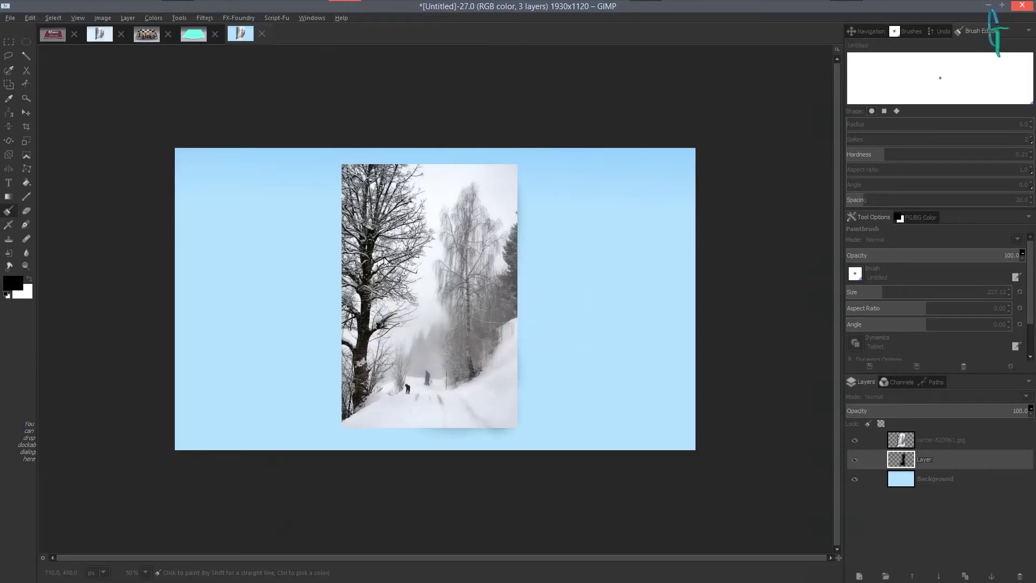
{"action": "scroll", "coordinate": [520, 252], "scroll_direction": "up", "scroll_amount": 2}
{"action": "scroll", "coordinate": [558, 210], "scroll_direction": "down", "scroll_amount": 2}
{"action": "key", "text": "plus"}
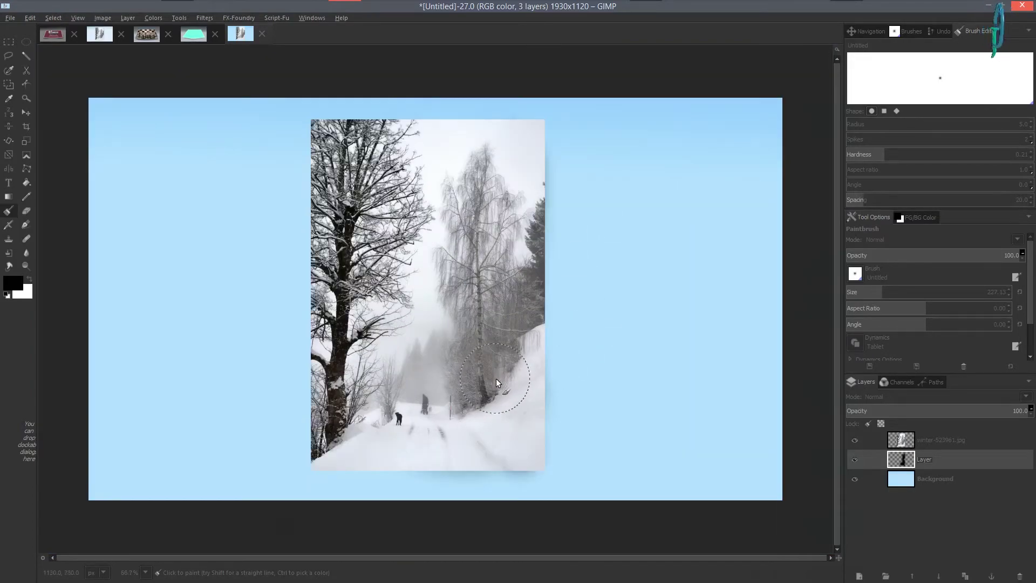
{"action": "key", "text": "minus"}
{"action": "key", "text": "plus"}
{"action": "key", "text": "minus"}
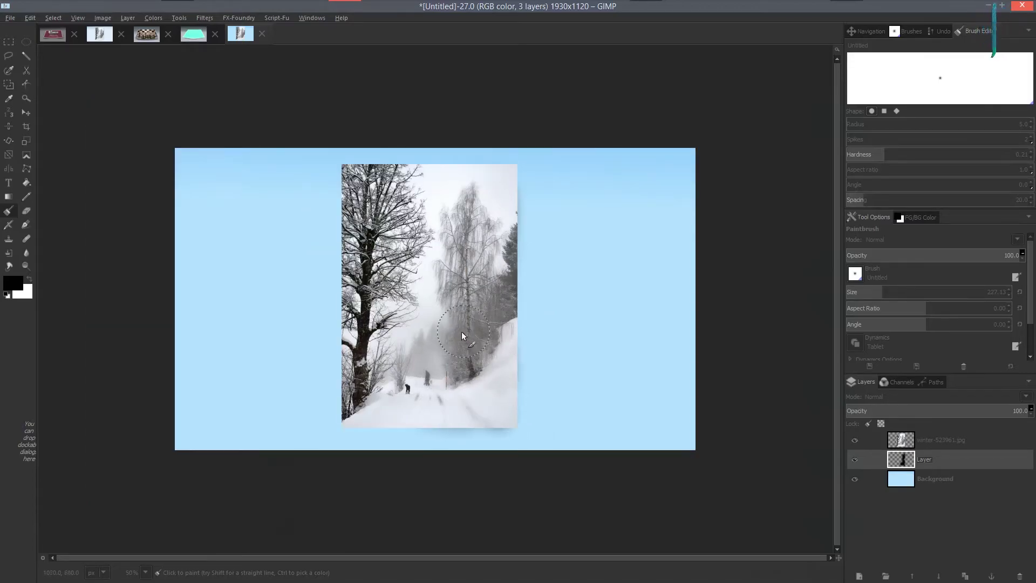
{"action": "key", "text": "plus"}
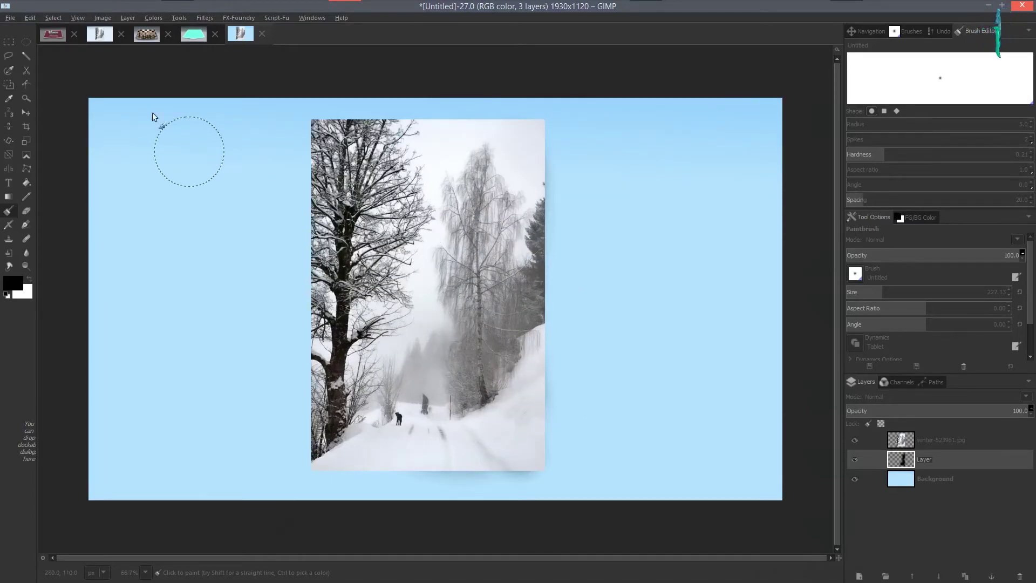
Step: Preview the Pixabay pictures and open eye-590490.jpg as a separate image
{"action": "left_click", "coordinate": [12, 21]}
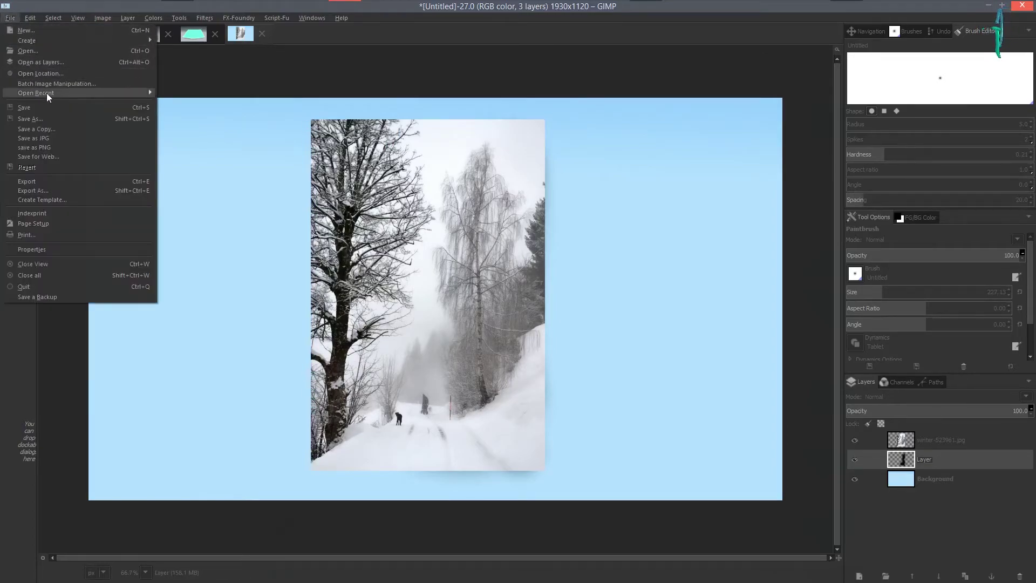
{"action": "left_click", "coordinate": [41, 52]}
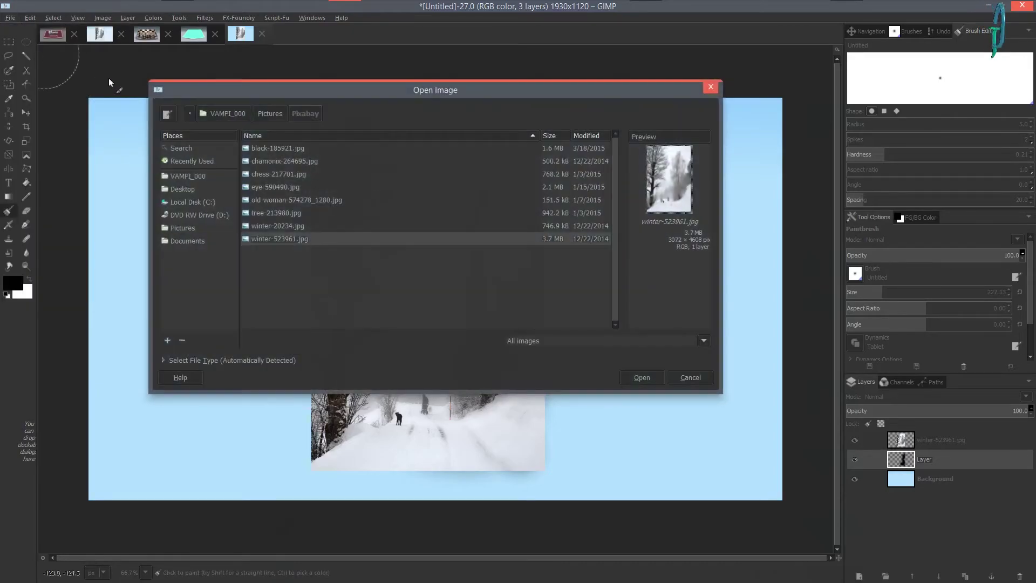
{"action": "left_click", "coordinate": [283, 151]}
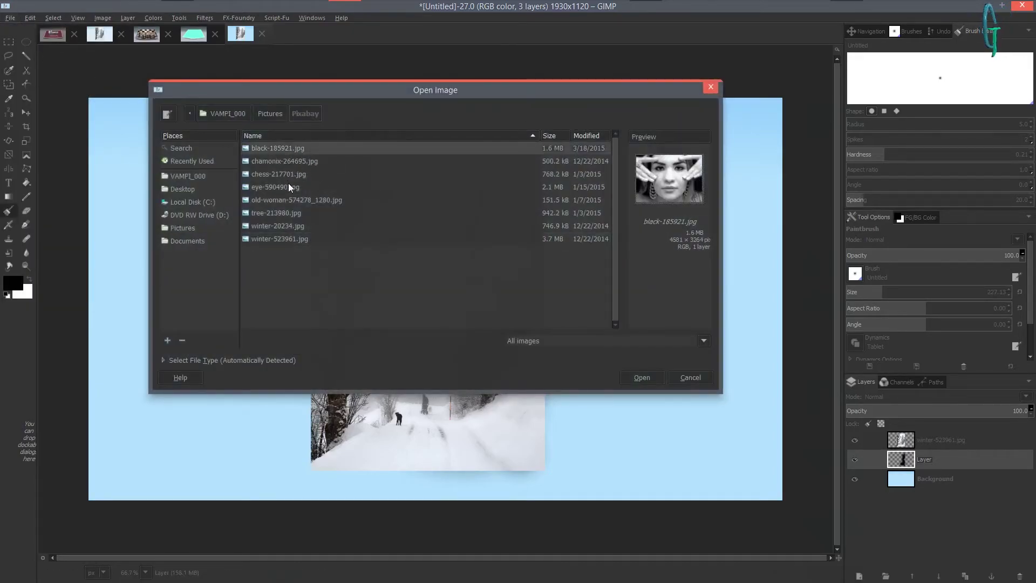
{"action": "left_click", "coordinate": [288, 182]}
{"action": "left_click", "coordinate": [281, 176]}
{"action": "left_click", "coordinate": [289, 199]}
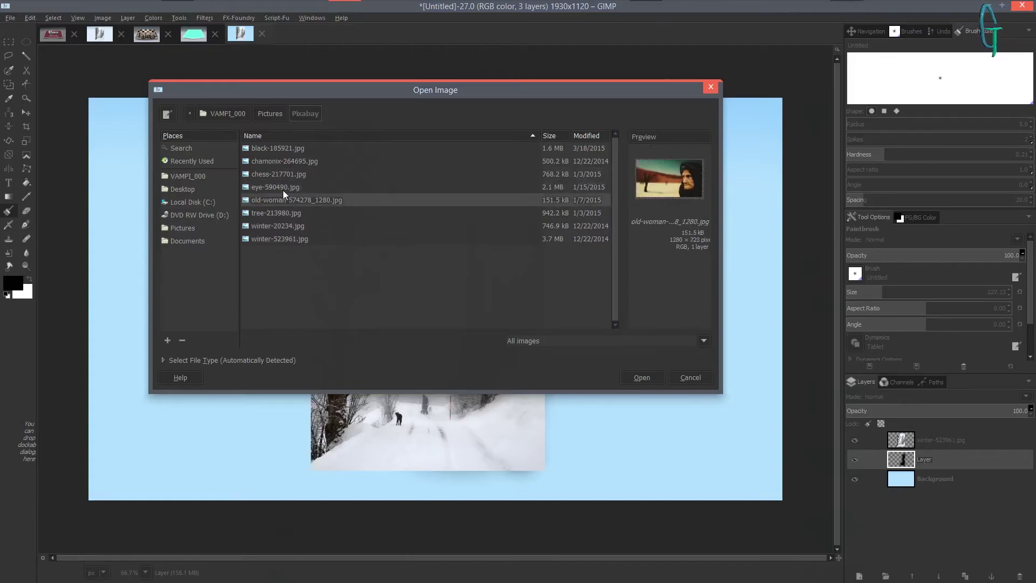
{"action": "left_click", "coordinate": [283, 189]}
{"action": "left_click", "coordinate": [648, 378]}
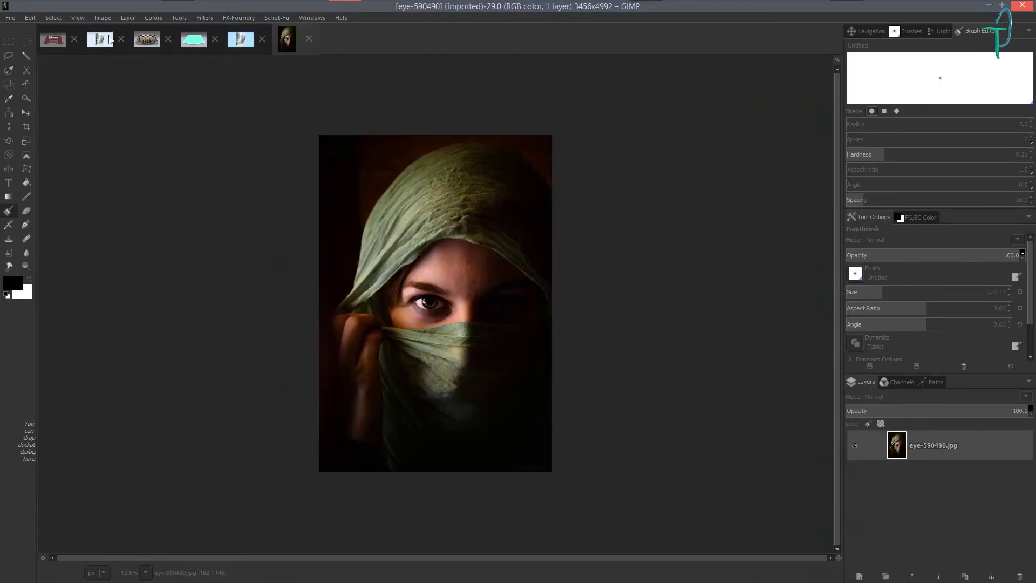
Step: Scale the portrait image to 1728 x 2496 px and add a transparent layer of the same size
{"action": "left_click", "coordinate": [111, 17]}
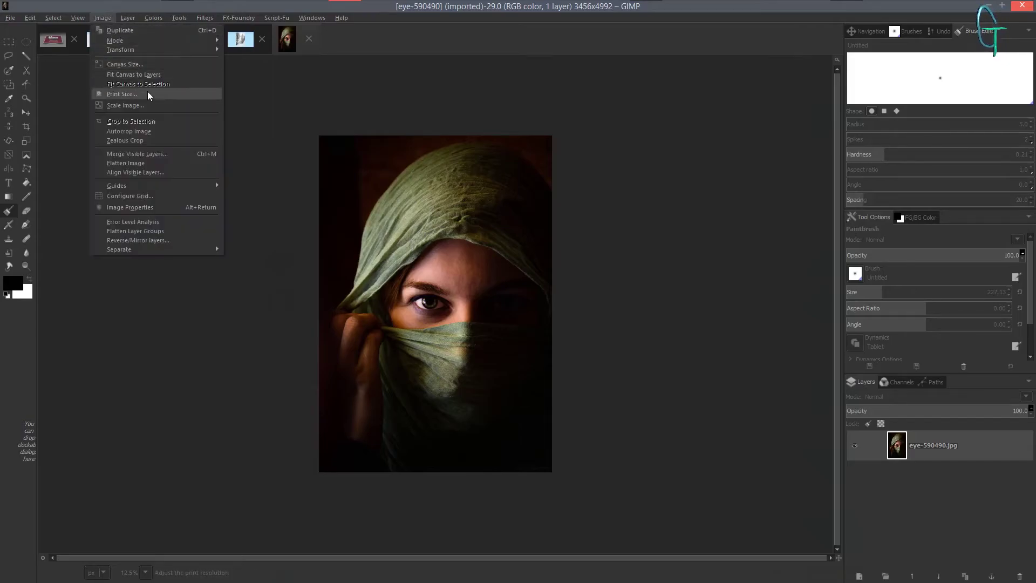
{"action": "left_click", "coordinate": [135, 105]}
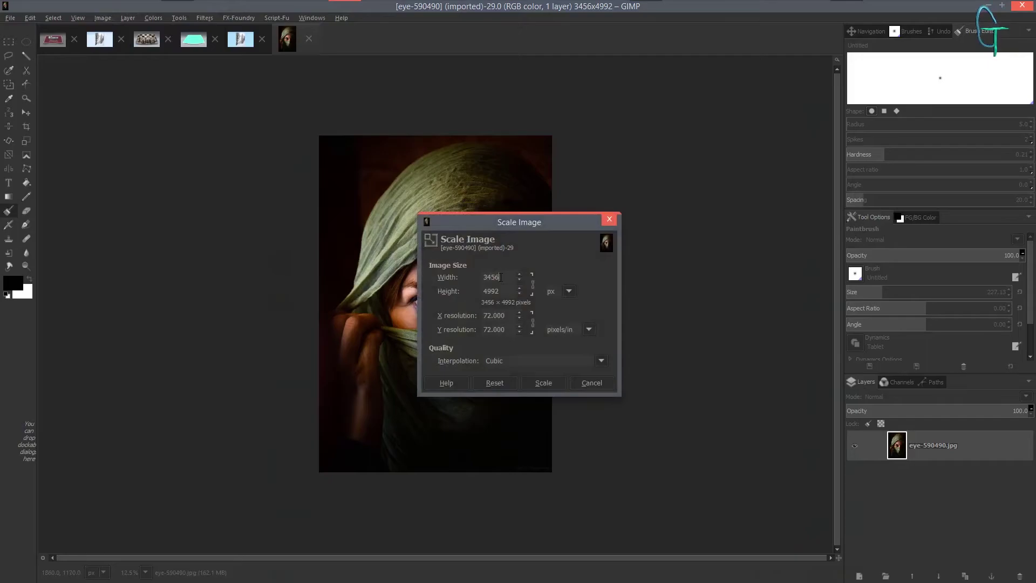
{"action": "type", "text": "/2"}
{"action": "key", "text": "Return"}
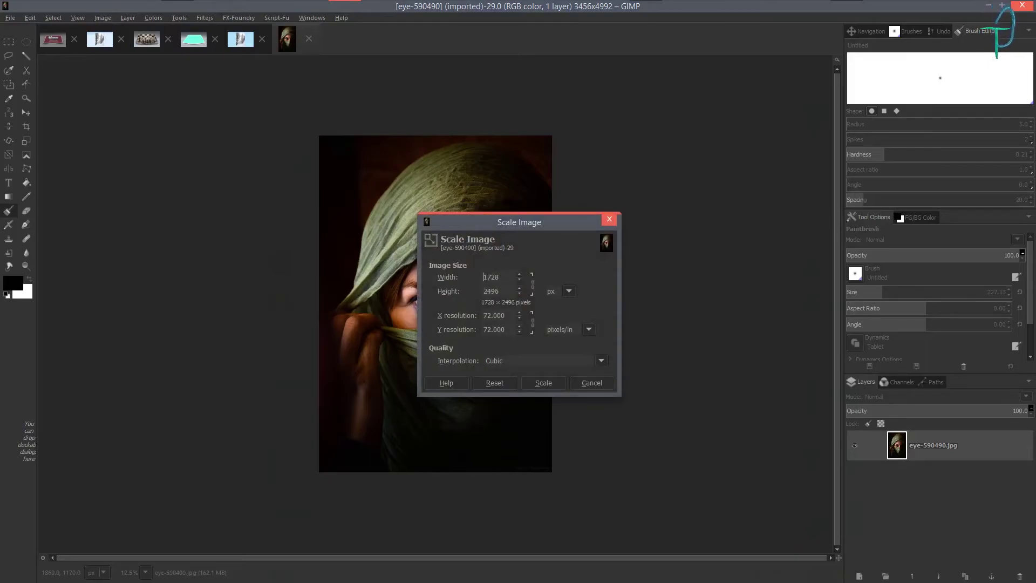
{"action": "left_click", "coordinate": [544, 383]}
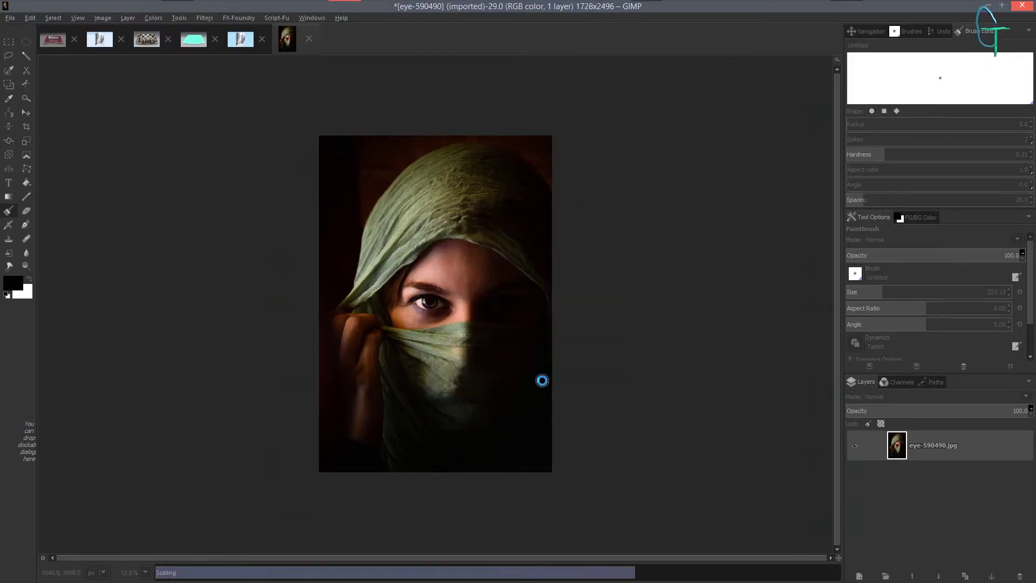
{"action": "key", "text": "shift+3"}
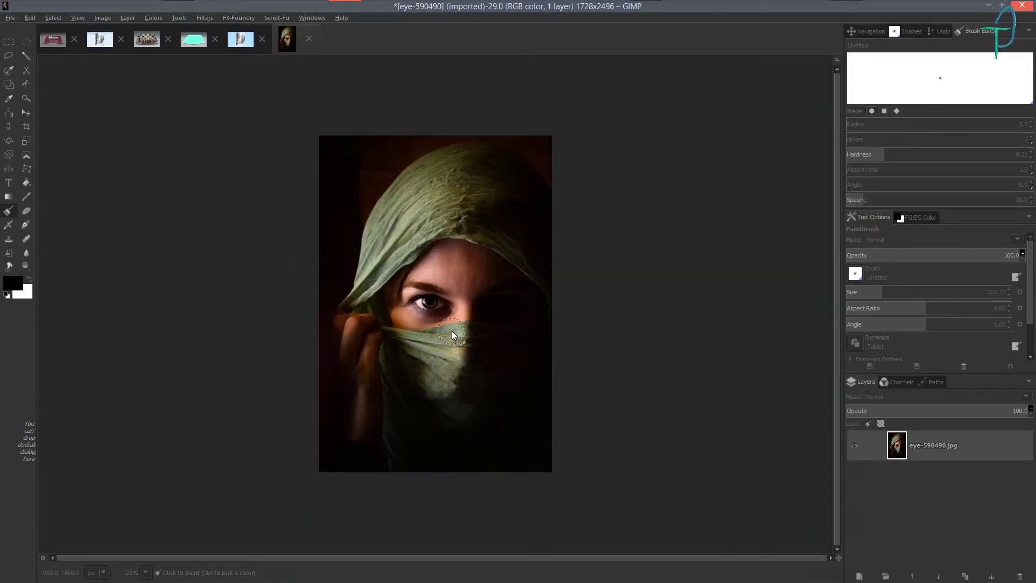
{"action": "left_click", "coordinate": [859, 576]}
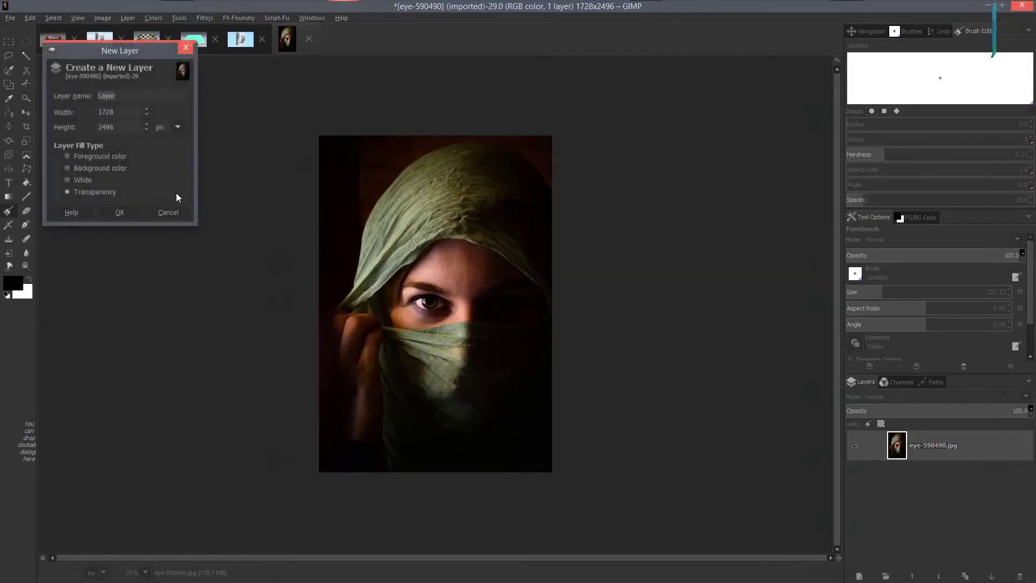
{"action": "left_click", "coordinate": [113, 214]}
Step: Apply Curve Bend to the portrait layer, pulling the middle of the upper border curve slightly downward
{"action": "left_click", "coordinate": [921, 477]}
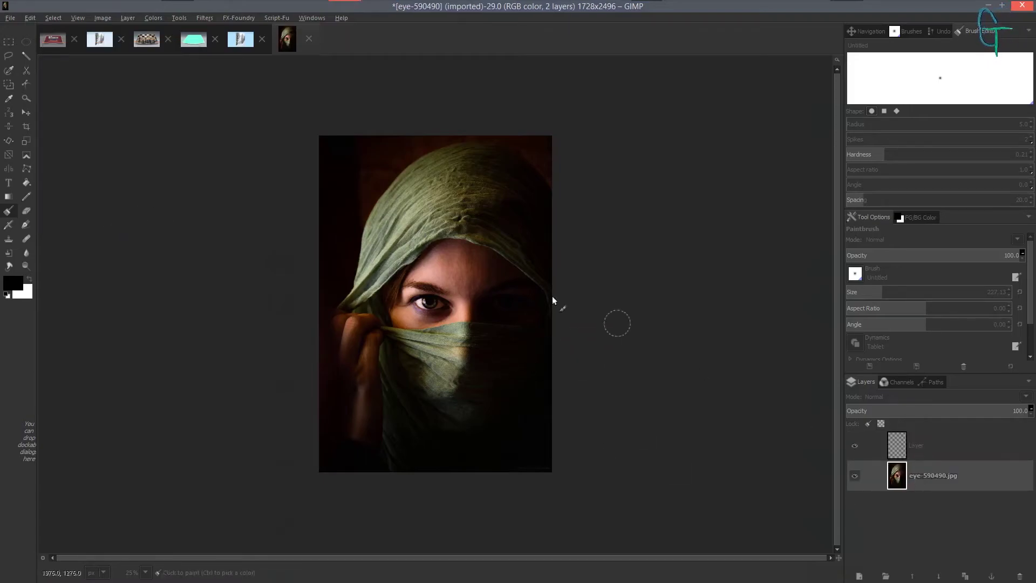
{"action": "left_click", "coordinate": [208, 20]}
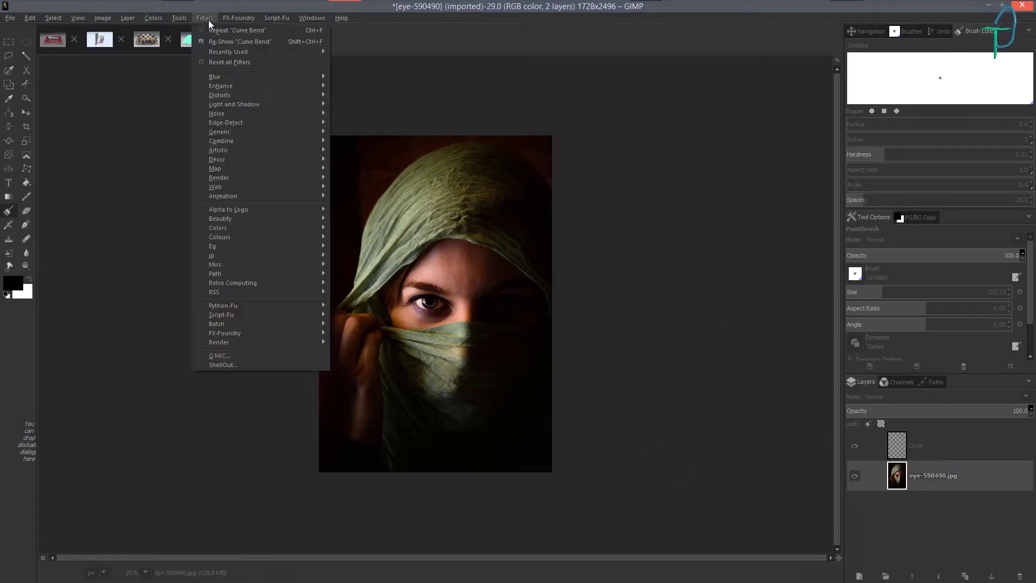
{"action": "left_click", "coordinate": [238, 45]}
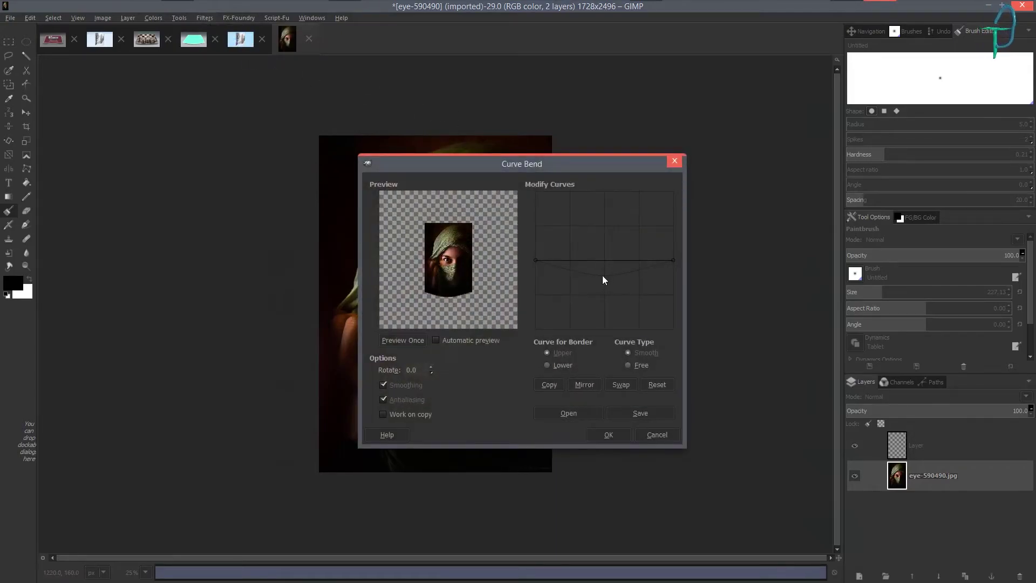
{"action": "left_click", "coordinate": [602, 275]}
{"action": "left_click_drag", "start_coordinate": [601, 274], "coordinate": [601, 268]}
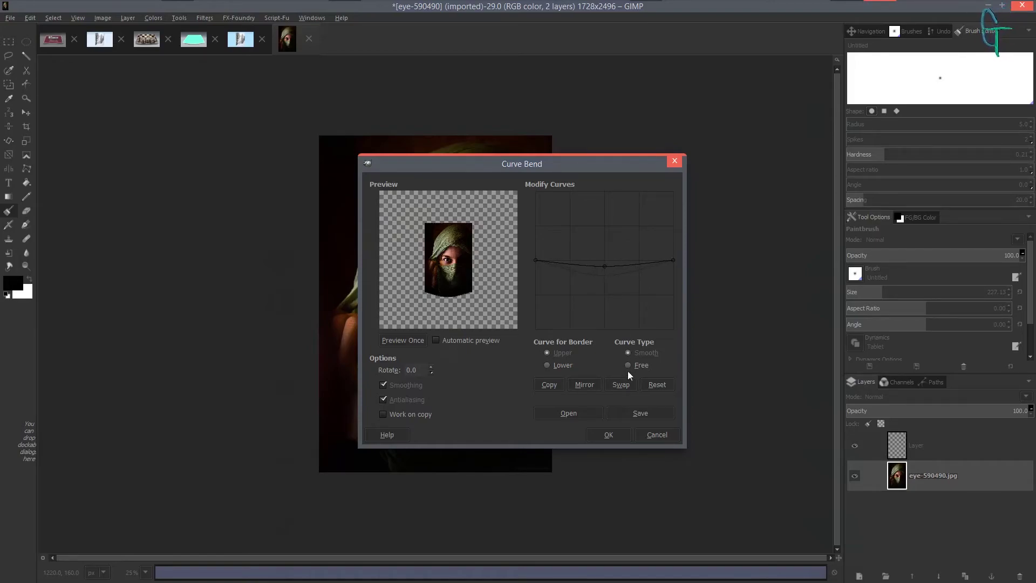
{"action": "left_click", "coordinate": [612, 434]}
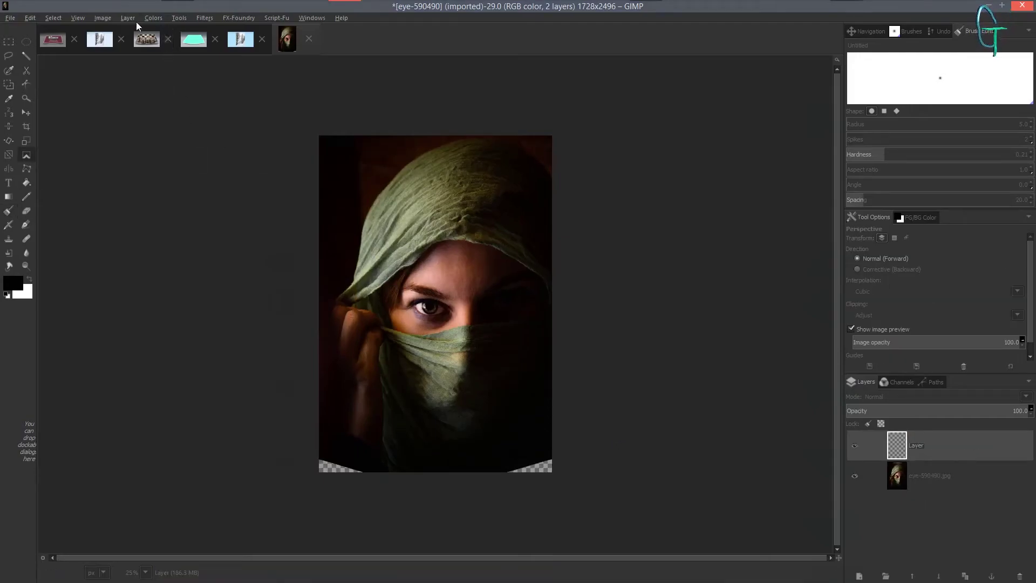
Step: Enlarge the canvas to 2110 x 3048 px with the image offset by 321 px in X and 289 px in Y
{"action": "left_click", "coordinate": [110, 18]}
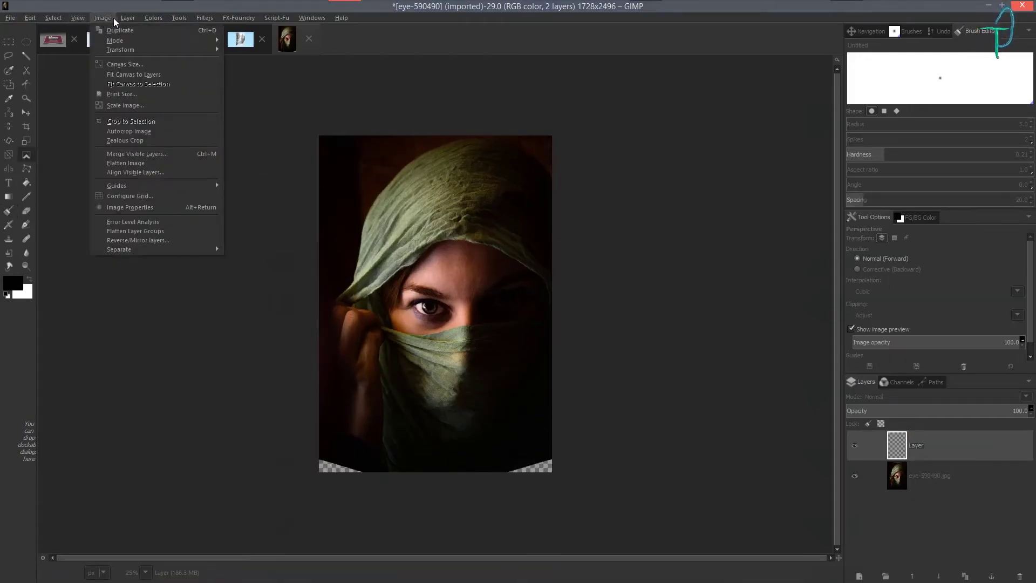
{"action": "left_click", "coordinate": [134, 65]}
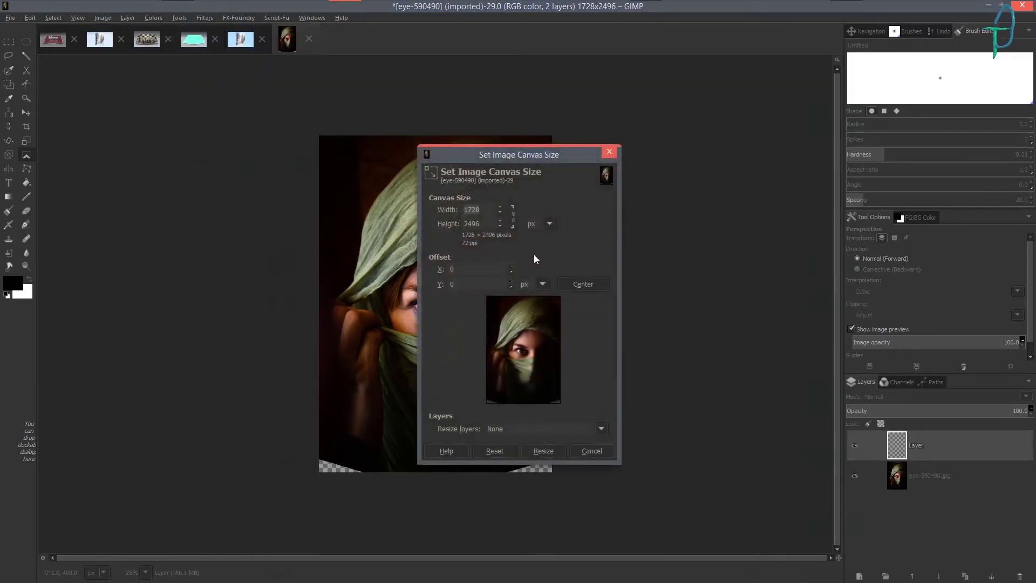
{"action": "left_click", "coordinate": [512, 217]}
{"action": "left_click", "coordinate": [500, 207]}
{"action": "left_click", "coordinate": [500, 206]}
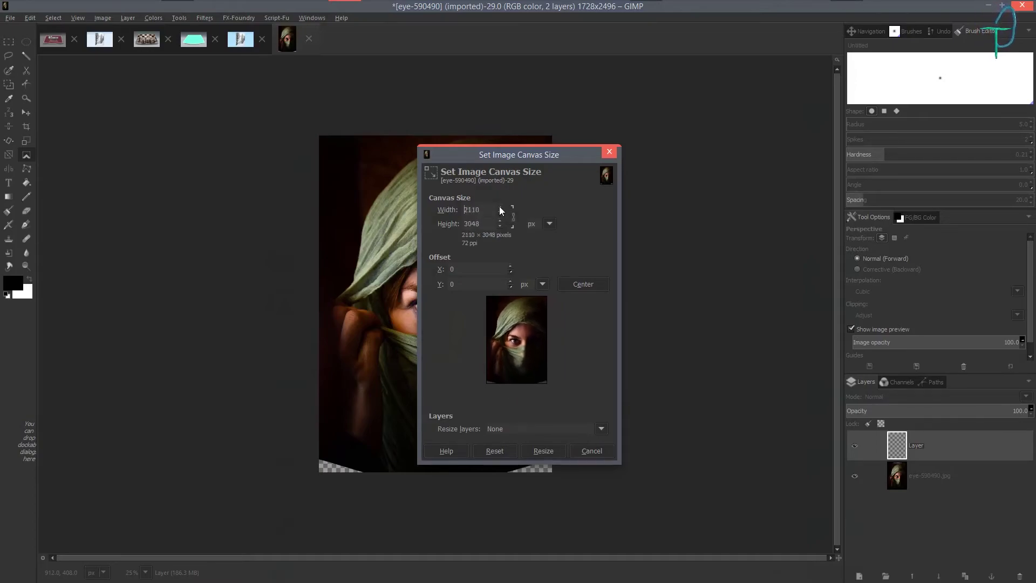
{"action": "left_click_drag", "start_coordinate": [528, 331], "coordinate": [542, 342]}
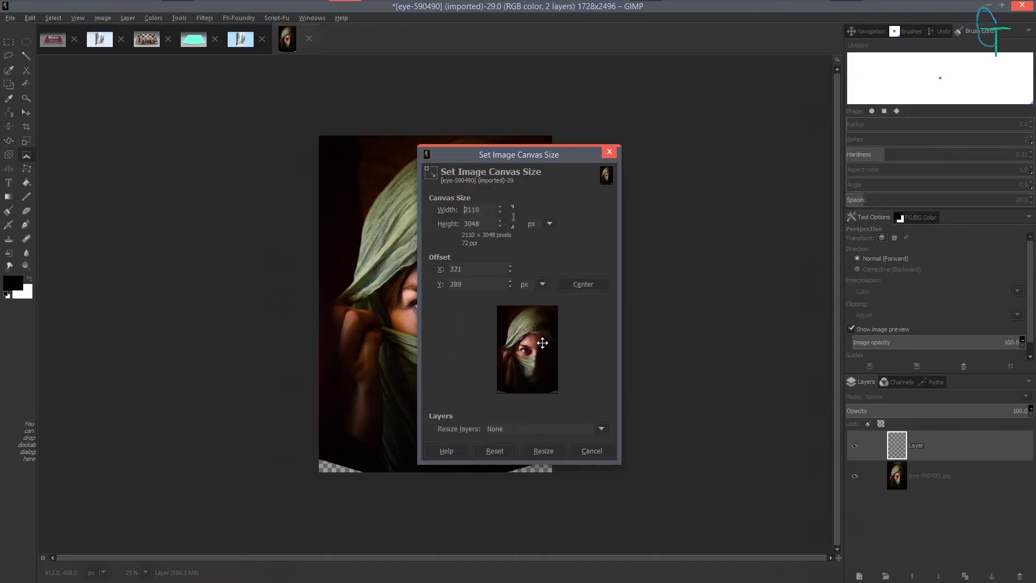
{"action": "left_click", "coordinate": [543, 450]}
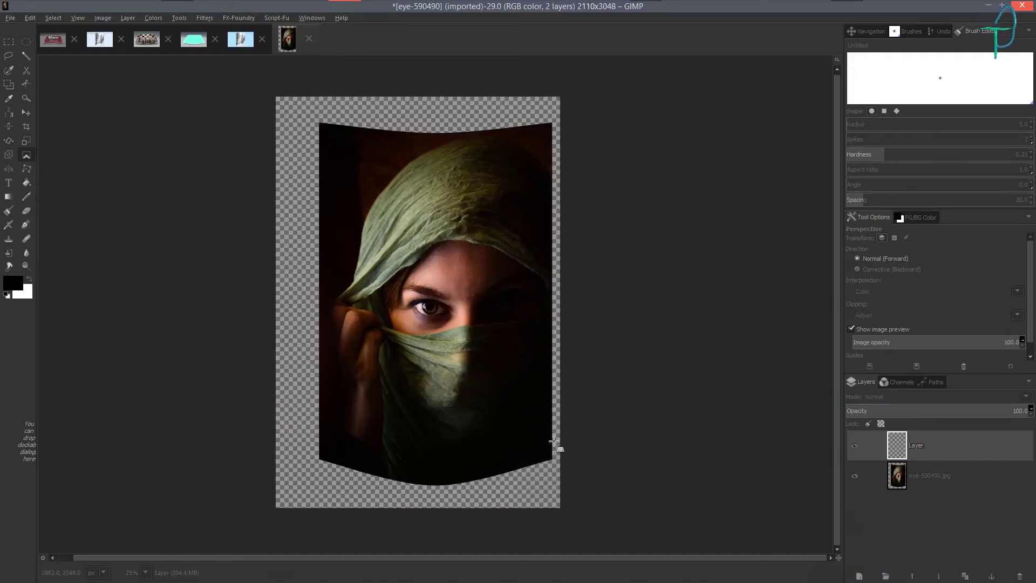
Step: Center the bent portrait horizontally on the enlarged canvas and place its layer above the transparent layer
{"action": "key", "text": "m"}
{"action": "left_click_drag", "start_coordinate": [473, 339], "coordinate": [461, 322]}
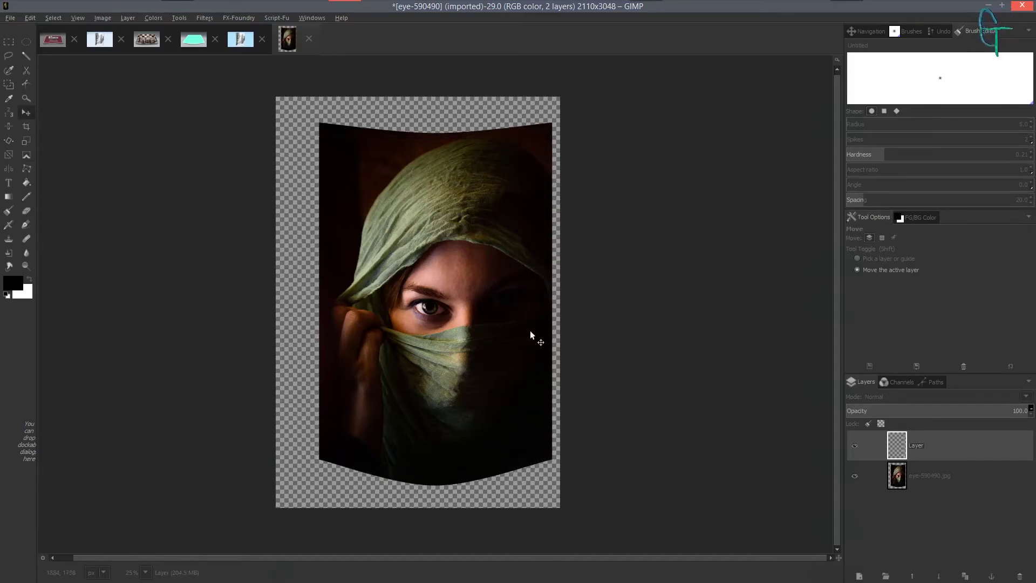
{"action": "left_click", "coordinate": [884, 475]}
{"action": "left_click_drag", "start_coordinate": [471, 366], "coordinate": [453, 364]}
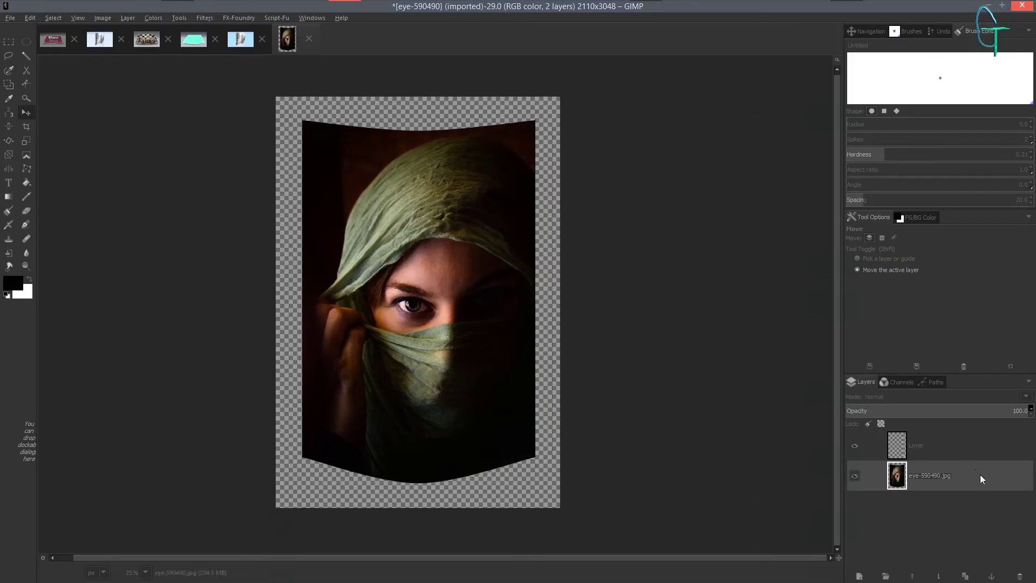
{"action": "left_click", "coordinate": [913, 445]}
{"action": "left_click_drag", "start_coordinate": [913, 444], "coordinate": [920, 489]}
{"action": "left_click", "coordinate": [918, 450]}
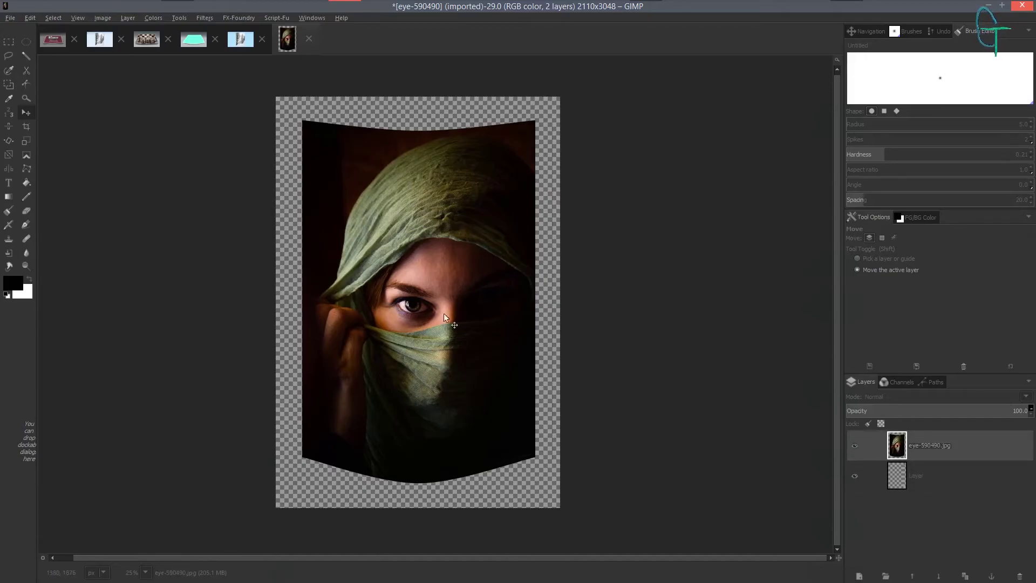
Step: Apply a Perspective transform to the portrait that lowers and narrows its top edge and widens its bottom edge
{"action": "left_click", "coordinate": [22, 157]}
{"action": "left_click", "coordinate": [481, 235]}
{"action": "left_click_drag", "start_coordinate": [531, 125], "coordinate": [519, 155]}
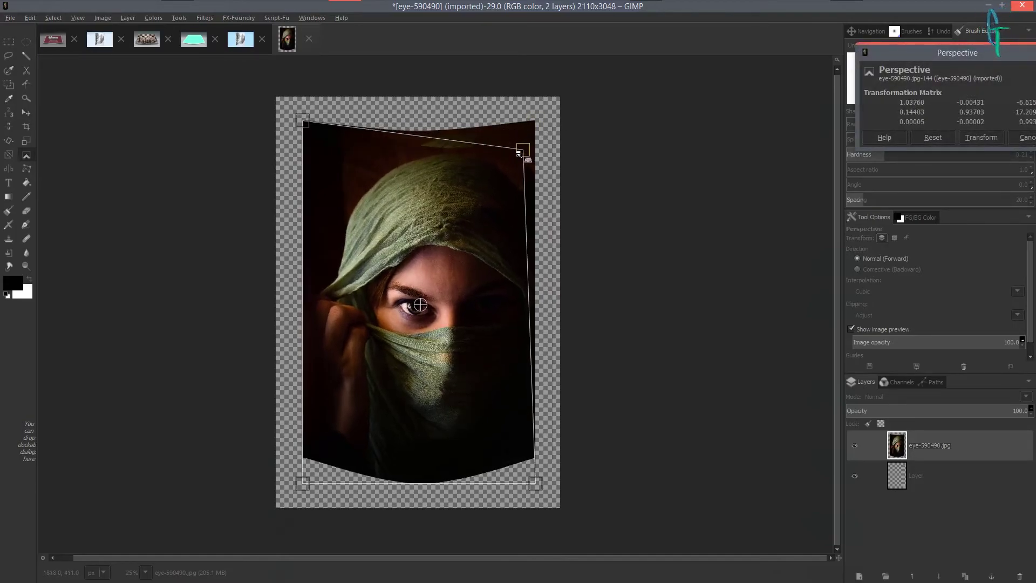
{"action": "left_click_drag", "start_coordinate": [307, 123], "coordinate": [320, 155]}
{"action": "left_click_drag", "start_coordinate": [535, 489], "coordinate": [557, 484]}
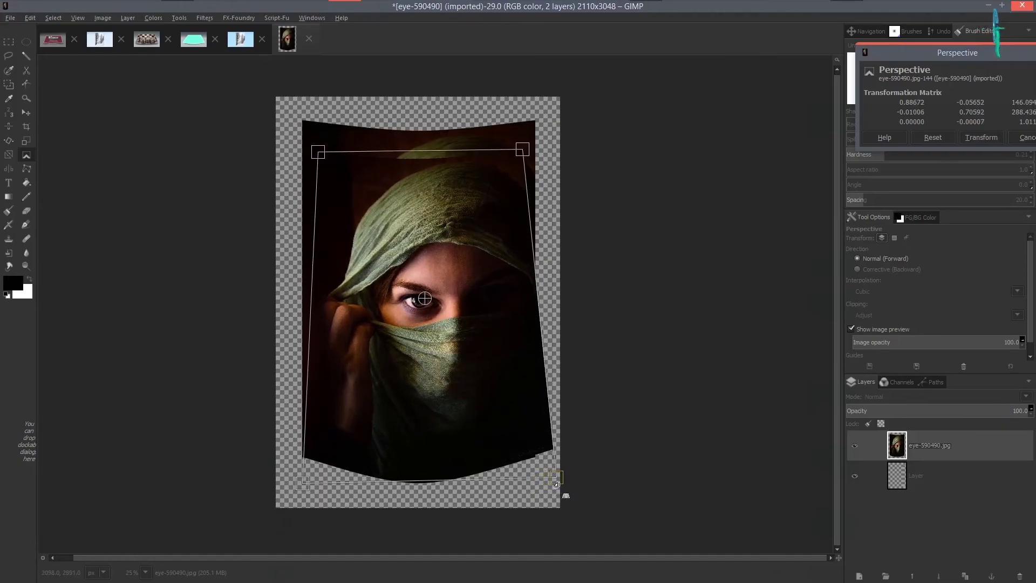
{"action": "left_click_drag", "start_coordinate": [302, 483], "coordinate": [272, 484]}
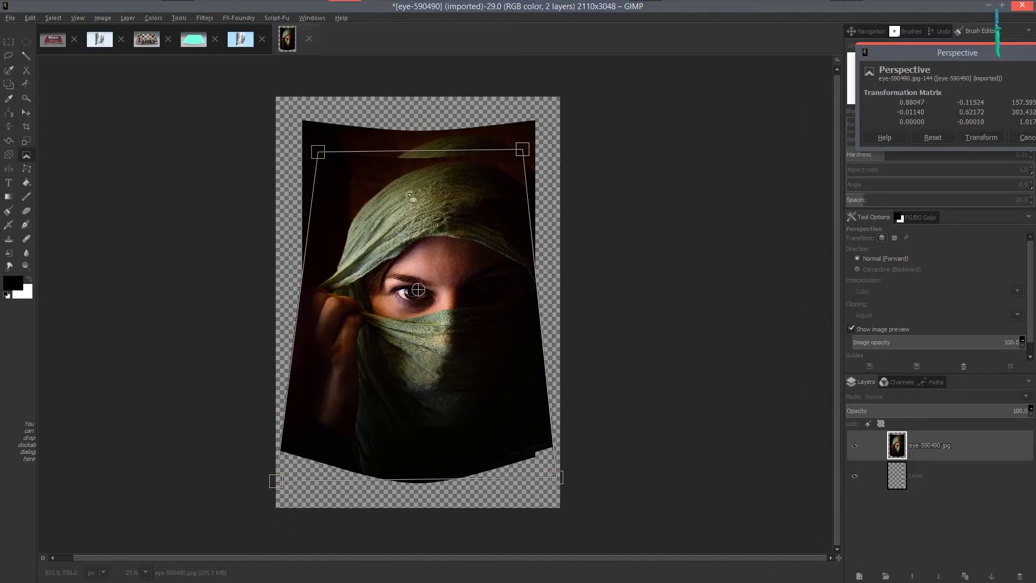
{"action": "left_click_drag", "start_coordinate": [521, 151], "coordinate": [522, 152]}
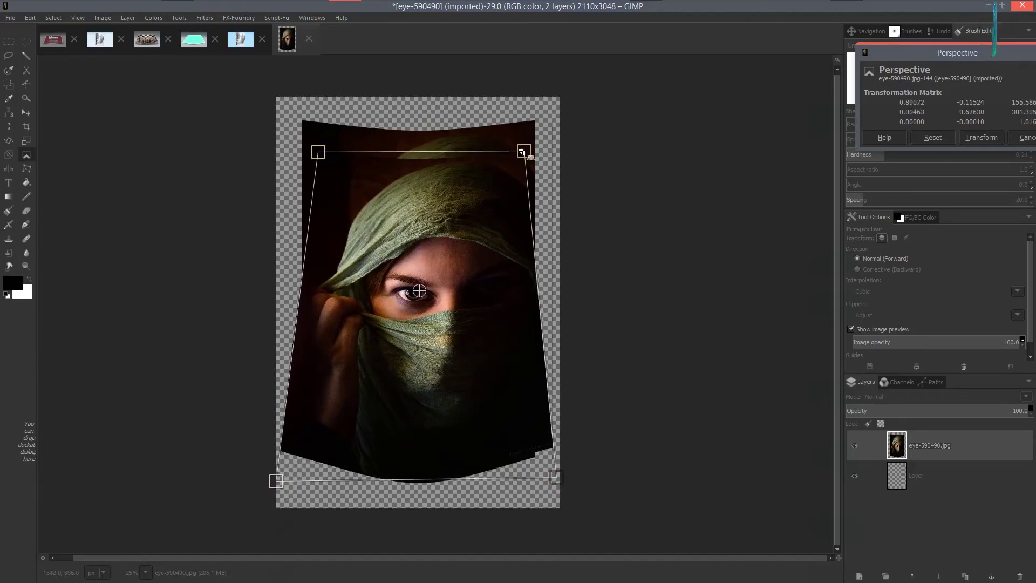
{"action": "key", "text": "Return"}
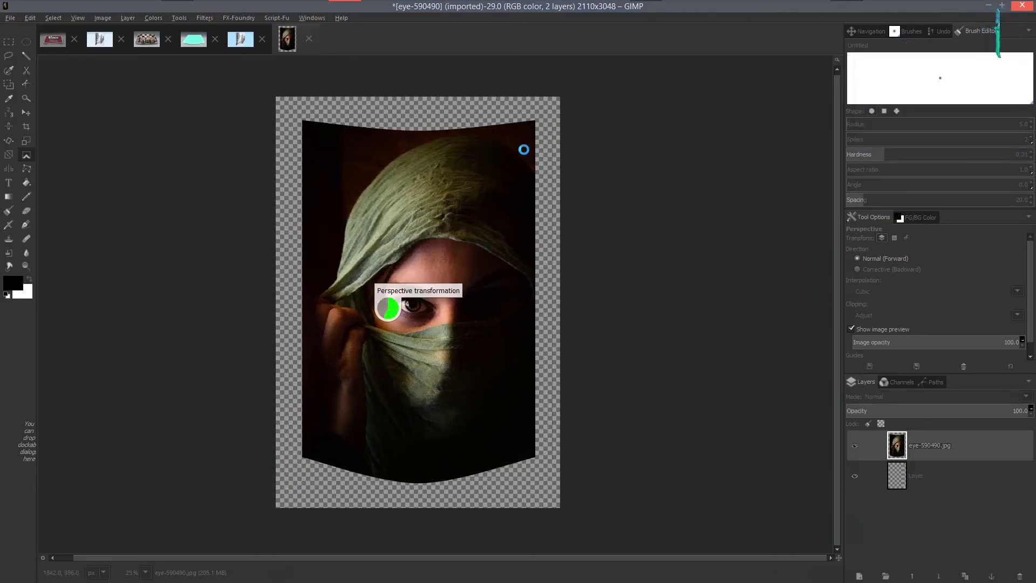
Step: Choose the Black 3D#1 gradient for the Blend tool, try a vertical blend on the transparent layer and undo it
{"action": "left_click", "coordinate": [919, 478]}
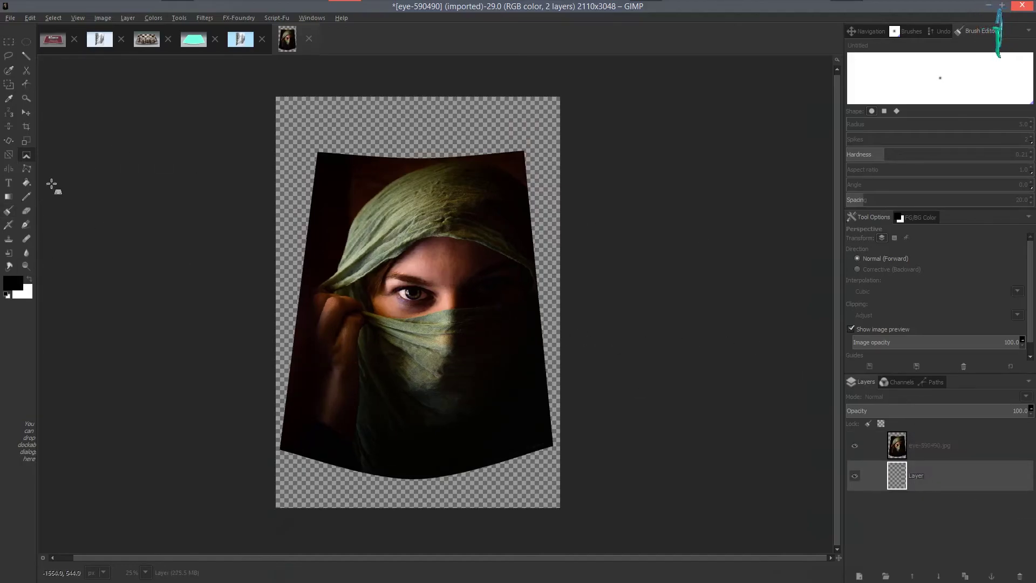
{"action": "left_click", "coordinate": [4, 197]}
{"action": "left_click", "coordinate": [863, 276]}
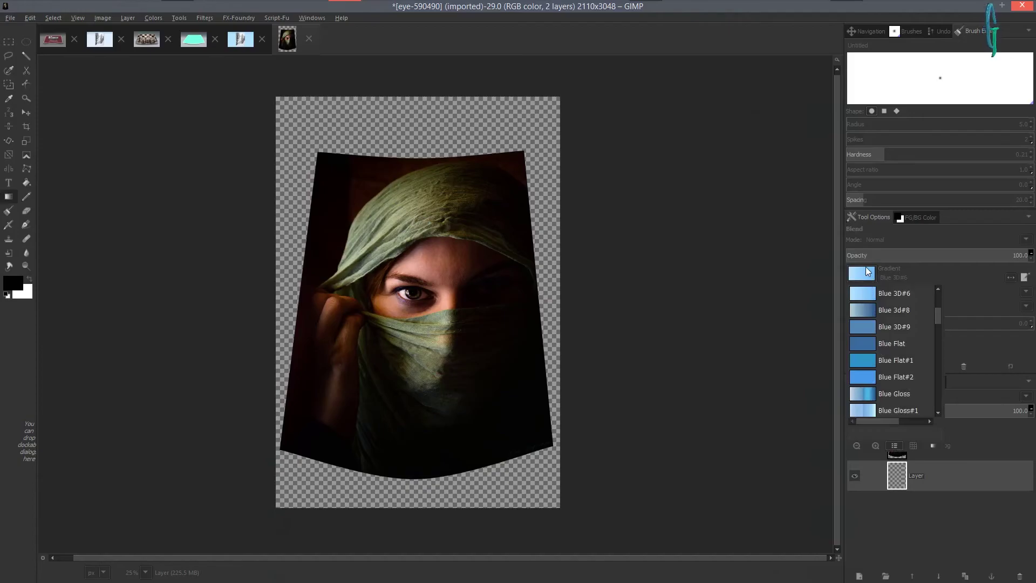
{"action": "scroll", "coordinate": [884, 313], "scroll_direction": "up", "scroll_amount": 10}
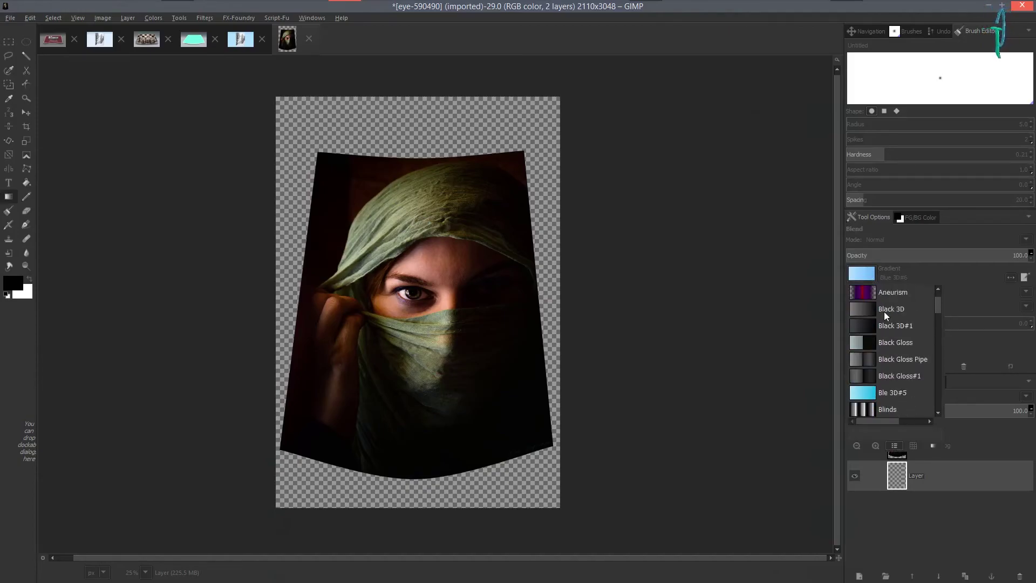
{"action": "left_click", "coordinate": [870, 349]}
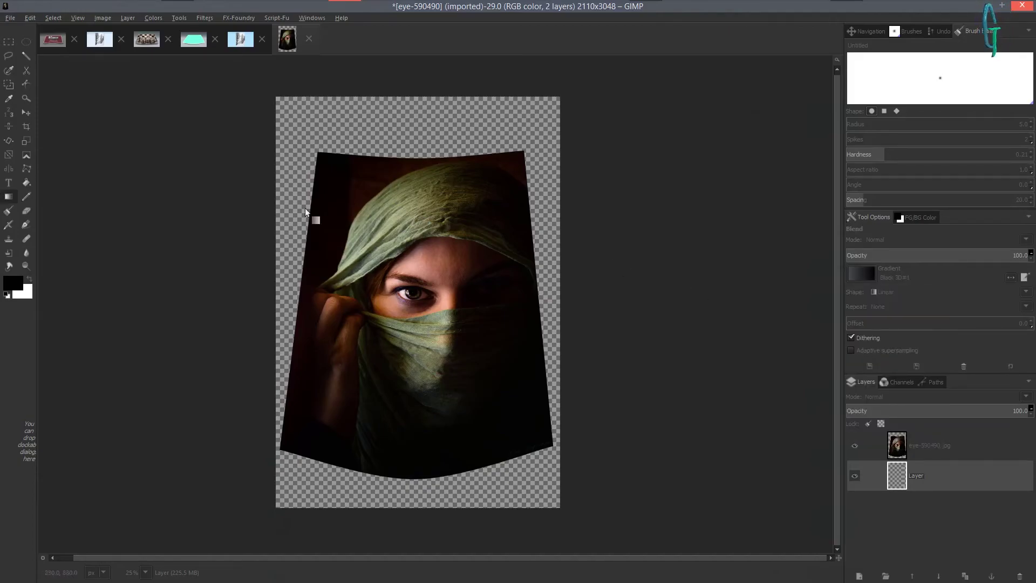
{"action": "left_click_drag", "start_coordinate": [439, 364], "coordinate": [446, 63]}
{"action": "key", "text": "ctrl+z"}
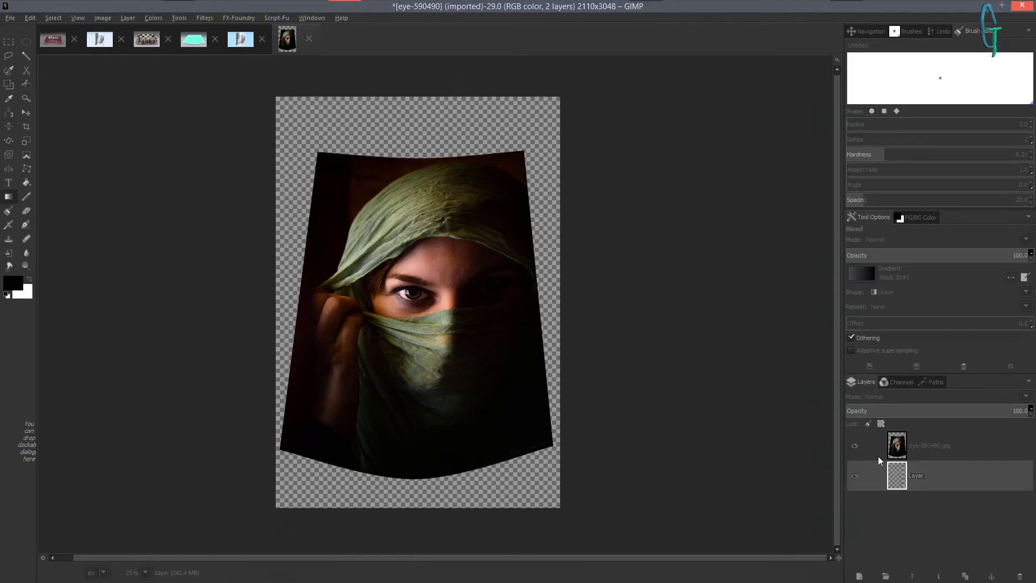
Step: Resize both the transparent layer and the portrait layer to the image size
{"action": "right_click", "coordinate": [900, 476]}
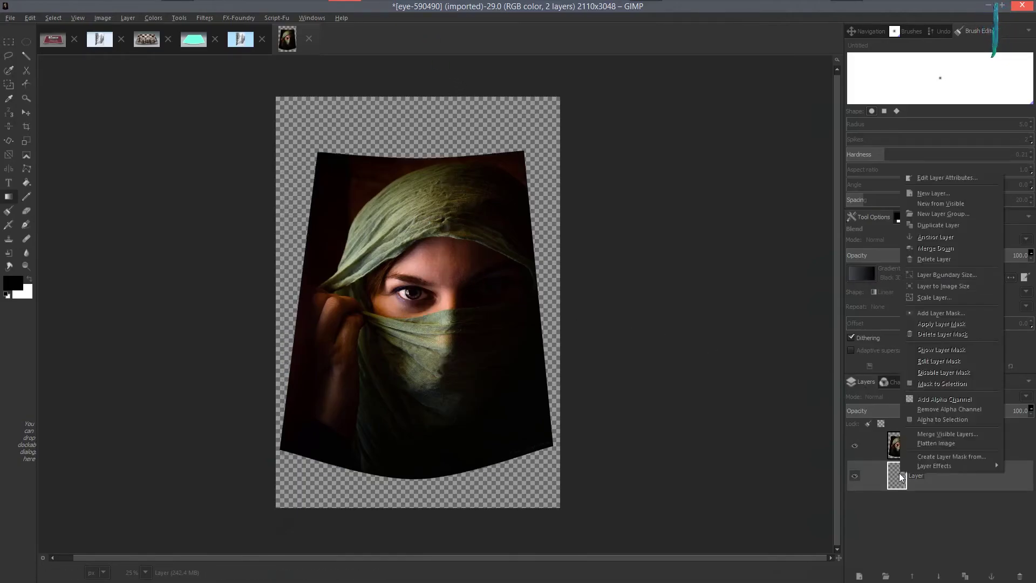
{"action": "left_click", "coordinate": [950, 289]}
{"action": "left_click", "coordinate": [923, 435]}
{"action": "right_click", "coordinate": [924, 434]}
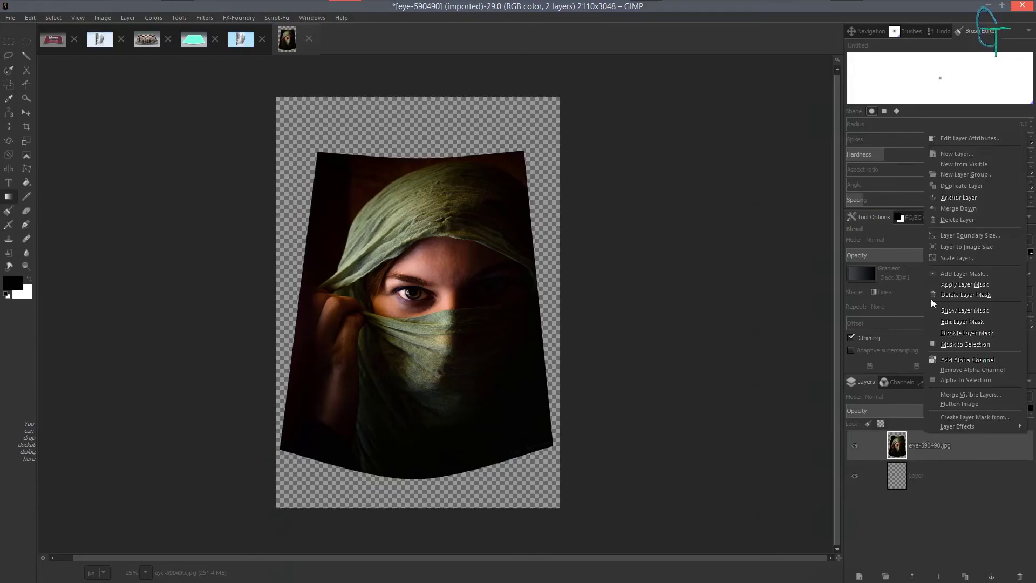
{"action": "left_click", "coordinate": [966, 248]}
Step: Fill the layer behind the portrait with a linear Black 3D#1 gradient, dark grey below and darkening to black near the top edge
{"action": "left_click", "coordinate": [917, 476]}
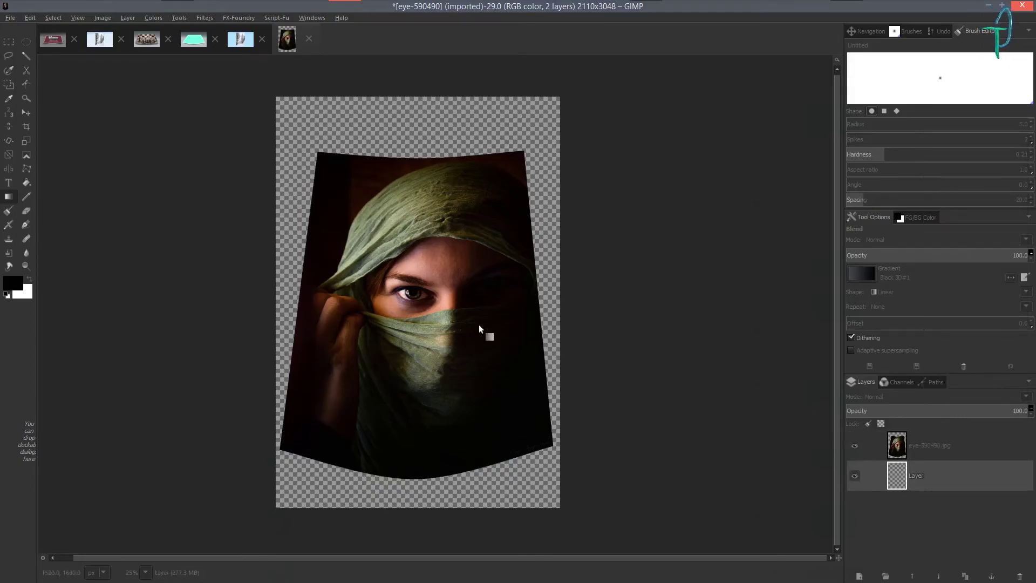
{"action": "left_click_drag", "start_coordinate": [438, 306], "coordinate": [433, 91]}
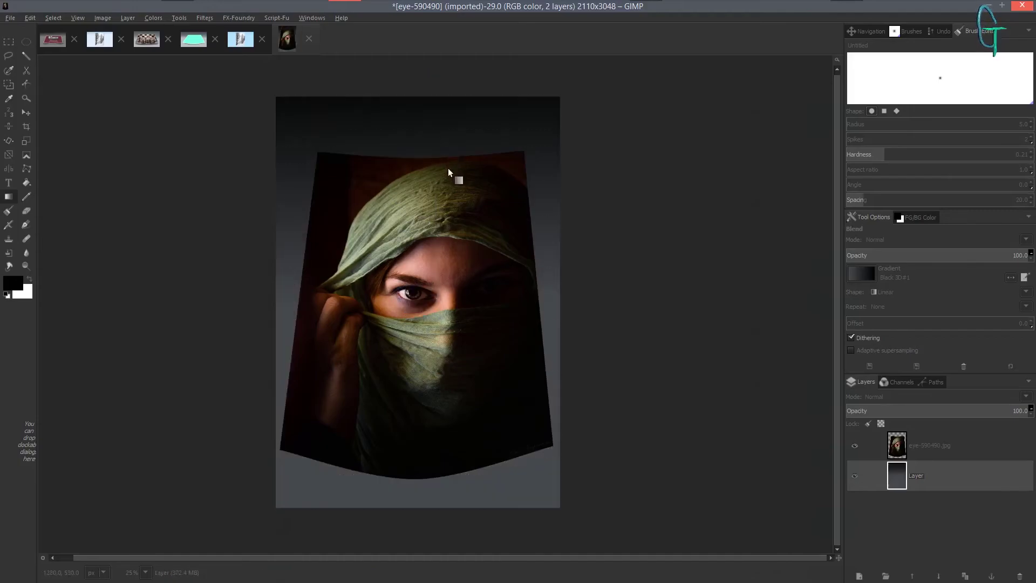
{"action": "left_click_drag", "start_coordinate": [434, 183], "coordinate": [429, 38]}
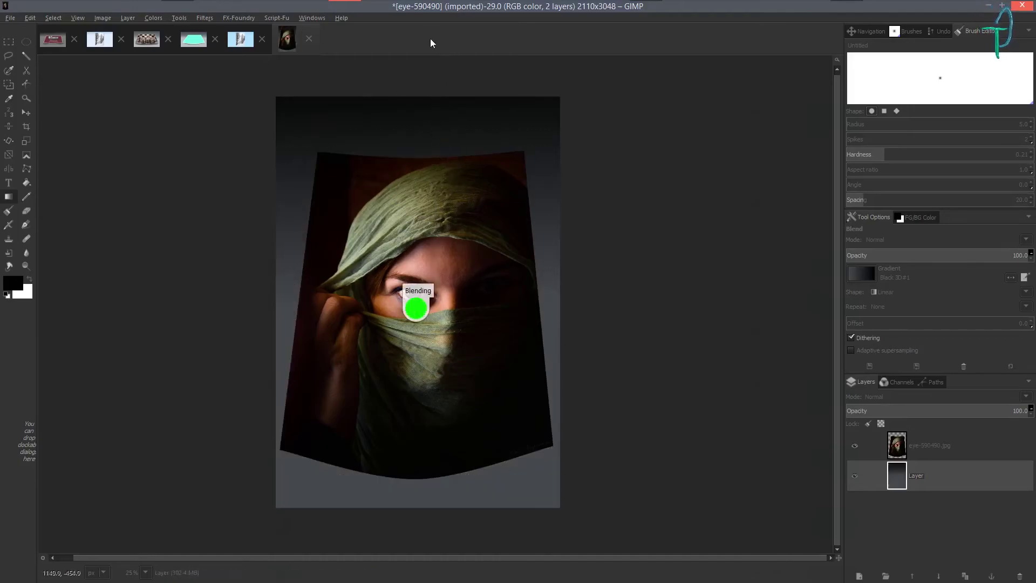
{"action": "left_click_drag", "start_coordinate": [430, 211], "coordinate": [428, 66]}
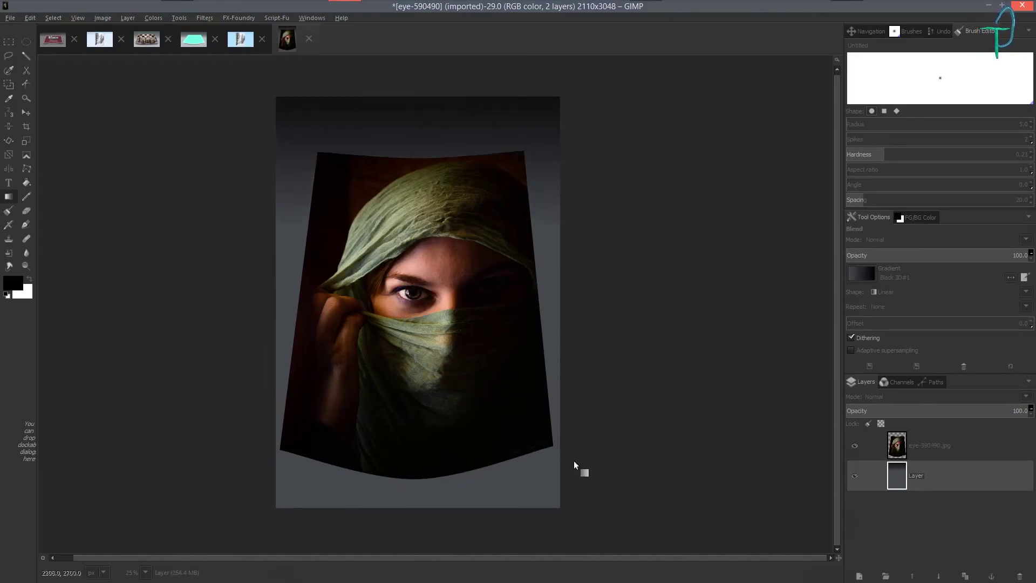
Step: Add a transparent layer between the portrait and the gradient, and paint a soft black shadow along the portrait's curved bottom edge with the Paintbrush
{"action": "left_click", "coordinate": [859, 575]}
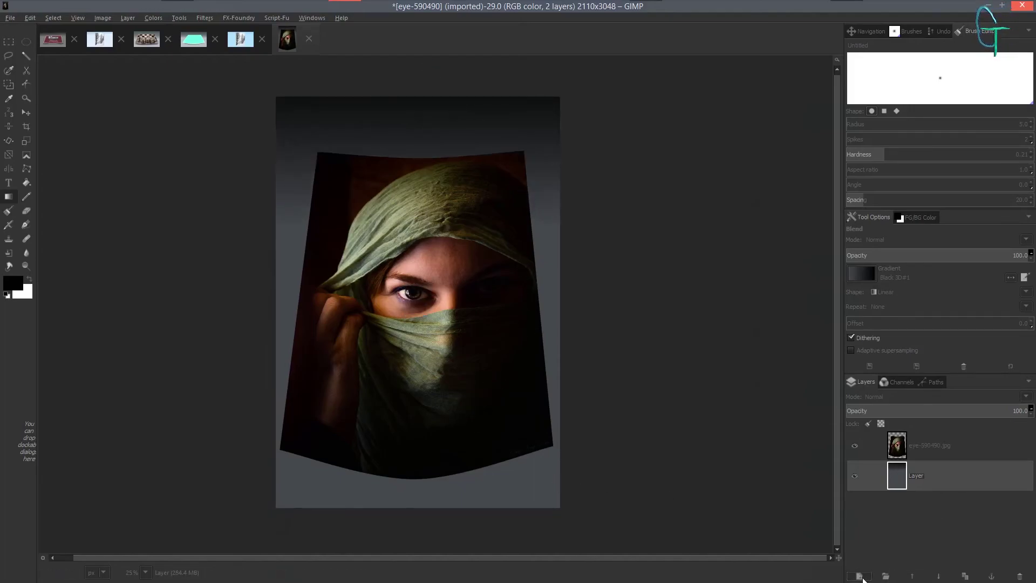
{"action": "left_click", "coordinate": [218, 296]}
{"action": "key", "text": "p"}
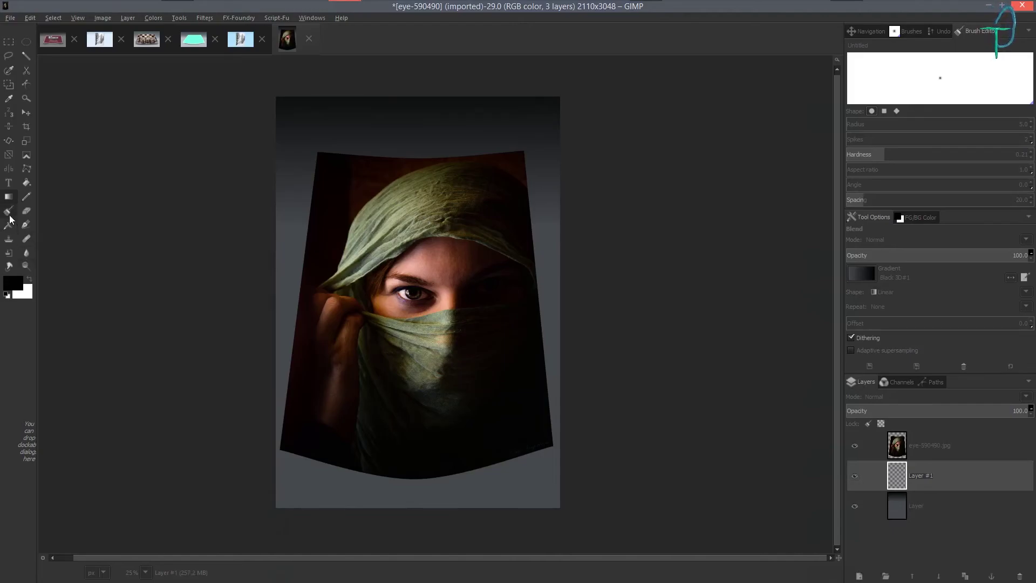
{"action": "left_click_drag", "start_coordinate": [887, 292], "coordinate": [927, 292]}
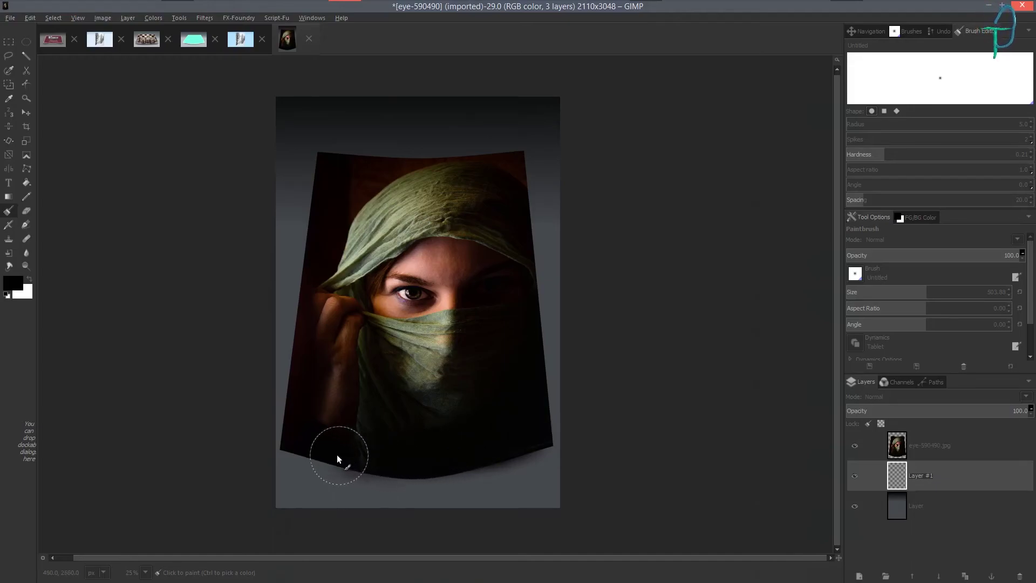
{"action": "mouse_move", "coordinate": [308, 439]}
{"action": "left_mouse_down"}
{"action": "mouse_move", "coordinate": [361, 468]}
{"action": "mouse_move", "coordinate": [456, 475]}
{"action": "left_mouse_up"}
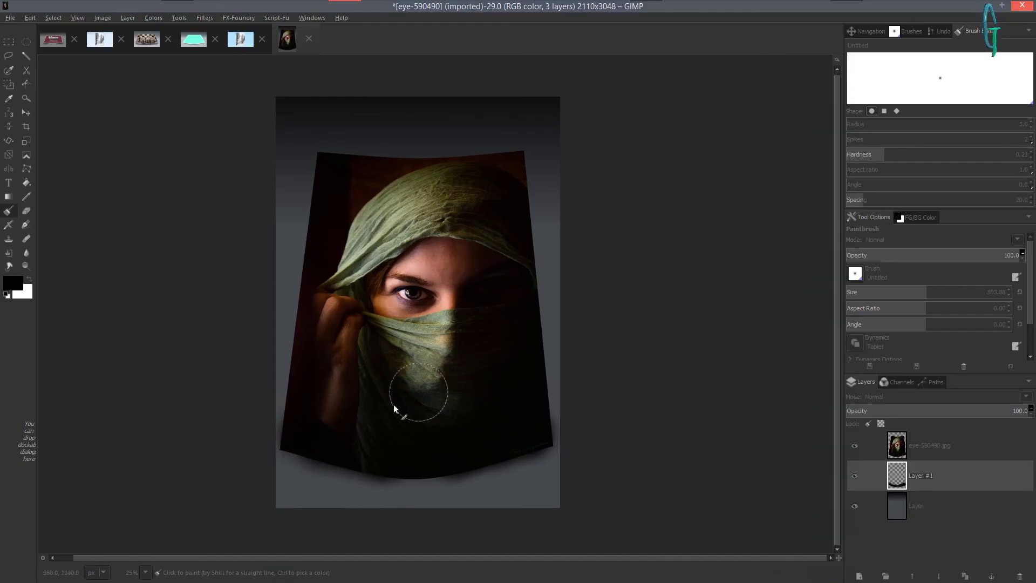
Step: Soften the painted shadow beneath the portrait's curved bottom edge with a low-opacity Eraser
{"action": "scroll", "coordinate": [342, 452], "scroll_direction": "up", "scroll_amount": 2}
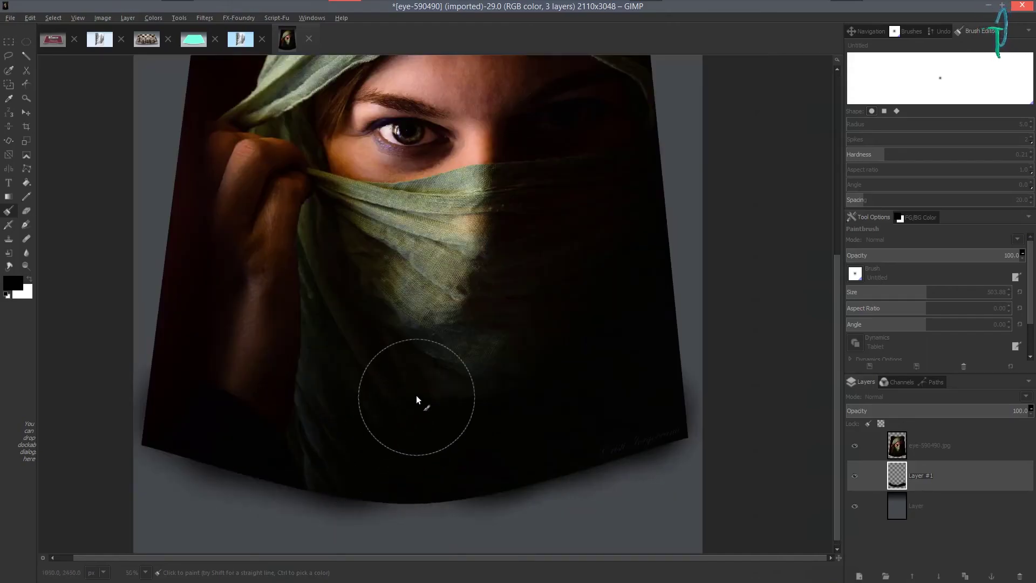
{"action": "scroll", "coordinate": [416, 395], "scroll_direction": "down", "scroll_amount": 1}
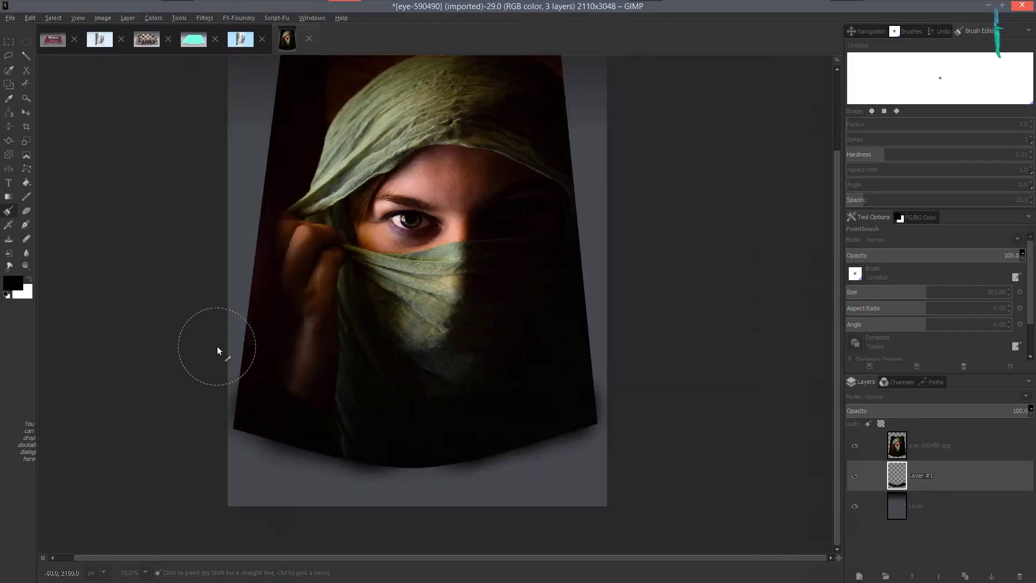
{"action": "left_click", "coordinate": [26, 210]}
{"action": "mouse_move", "coordinate": [344, 467]}
{"action": "left_mouse_down"}
{"action": "mouse_move", "coordinate": [254, 466]}
{"action": "mouse_move", "coordinate": [416, 507]}
{"action": "mouse_move", "coordinate": [416, 497]}
{"action": "mouse_move", "coordinate": [496, 487]}
{"action": "mouse_move", "coordinate": [463, 486]}
{"action": "mouse_move", "coordinate": [509, 469]}
{"action": "mouse_move", "coordinate": [444, 469]}
{"action": "mouse_move", "coordinate": [507, 471]}
{"action": "mouse_move", "coordinate": [565, 459]}
{"action": "mouse_move", "coordinate": [505, 465]}
{"action": "mouse_move", "coordinate": [554, 460]}
{"action": "mouse_move", "coordinate": [592, 438]}
{"action": "mouse_move", "coordinate": [430, 490]}
{"action": "mouse_move", "coordinate": [525, 470]}
{"action": "mouse_move", "coordinate": [628, 364]}
{"action": "mouse_move", "coordinate": [615, 410]}
{"action": "mouse_move", "coordinate": [618, 384]}
{"action": "mouse_move", "coordinate": [632, 453]}
{"action": "mouse_move", "coordinate": [629, 468]}
{"action": "mouse_move", "coordinate": [627, 388]}
{"action": "mouse_move", "coordinate": [627, 444]}
{"action": "mouse_move", "coordinate": [608, 489]}
{"action": "mouse_move", "coordinate": [558, 471]}
{"action": "mouse_move", "coordinate": [383, 482]}
{"action": "mouse_move", "coordinate": [299, 463]}
{"action": "mouse_move", "coordinate": [410, 494]}
{"action": "mouse_move", "coordinate": [346, 454]}
{"action": "mouse_move", "coordinate": [443, 460]}
{"action": "mouse_move", "coordinate": [366, 433]}
{"action": "mouse_move", "coordinate": [441, 443]}
{"action": "mouse_move", "coordinate": [376, 436]}
{"action": "mouse_move", "coordinate": [532, 425]}
{"action": "mouse_move", "coordinate": [503, 420]}
{"action": "mouse_move", "coordinate": [584, 387]}
{"action": "mouse_move", "coordinate": [507, 408]}
{"action": "mouse_move", "coordinate": [499, 420]}
{"action": "mouse_move", "coordinate": [550, 406]}
{"action": "mouse_move", "coordinate": [508, 424]}
{"action": "left_mouse_up"}
{"action": "scroll", "coordinate": [540, 329], "scroll_direction": "down", "scroll_amount": 2}
{"action": "scroll", "coordinate": [516, 277], "scroll_direction": "up", "scroll_amount": 2}
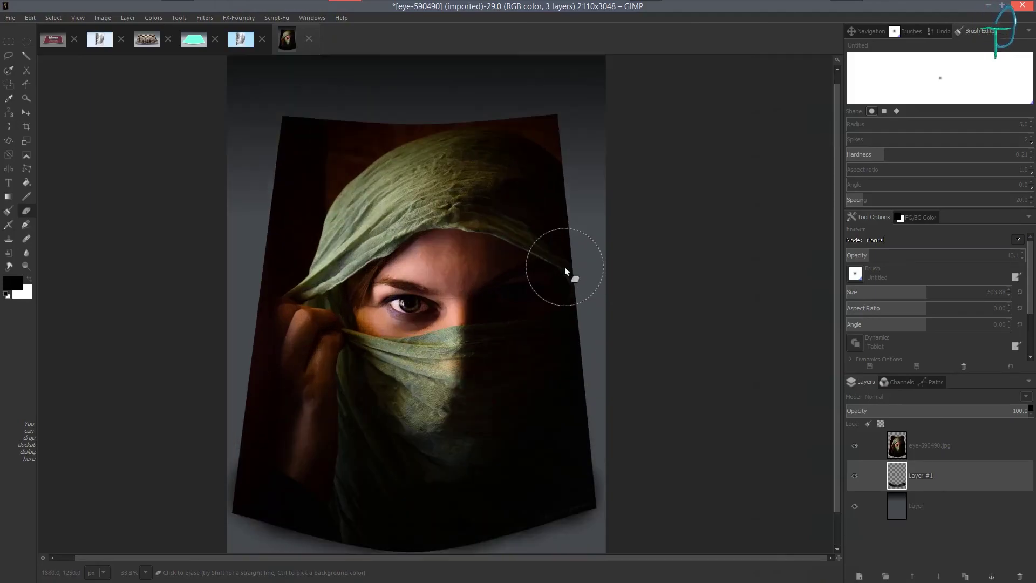
{"action": "scroll", "coordinate": [614, 264], "scroll_direction": "down", "scroll_amount": 1}
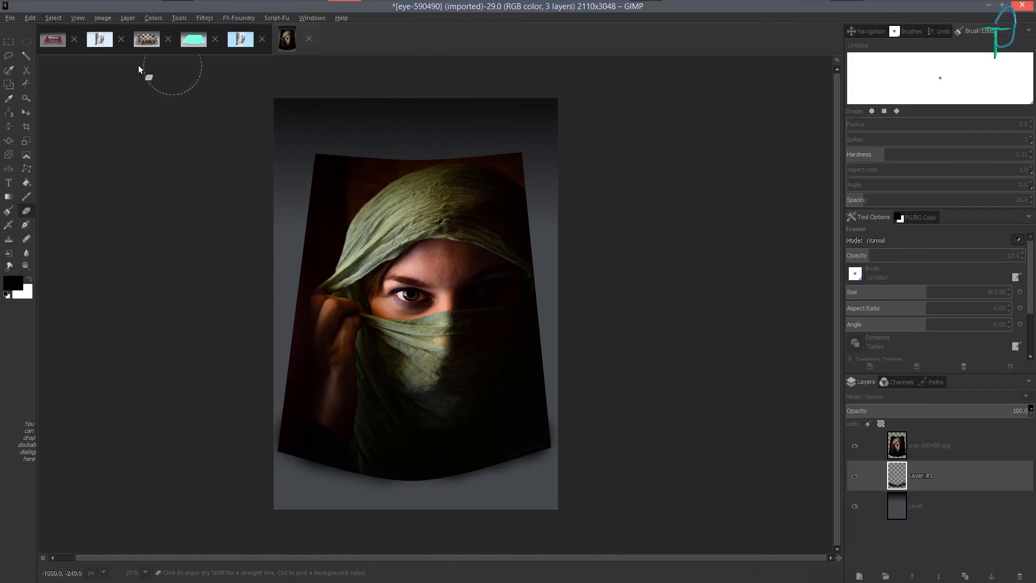
Step: Review the shadows in the winter photo and turquoise shape compositions, and return to the portrait to examine its overall 3D look
{"action": "left_click", "coordinate": [252, 43]}
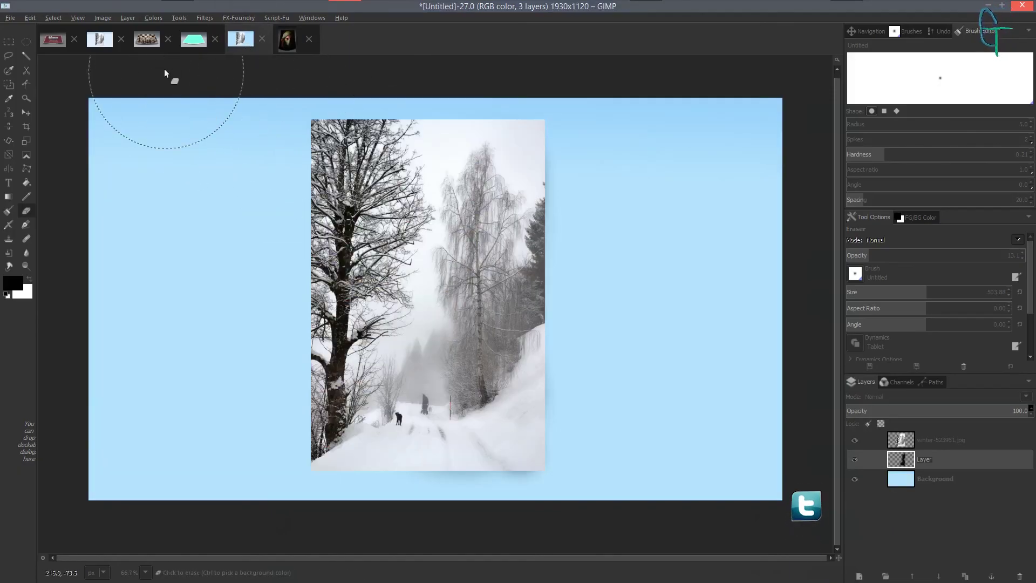
{"action": "left_click", "coordinate": [184, 42]}
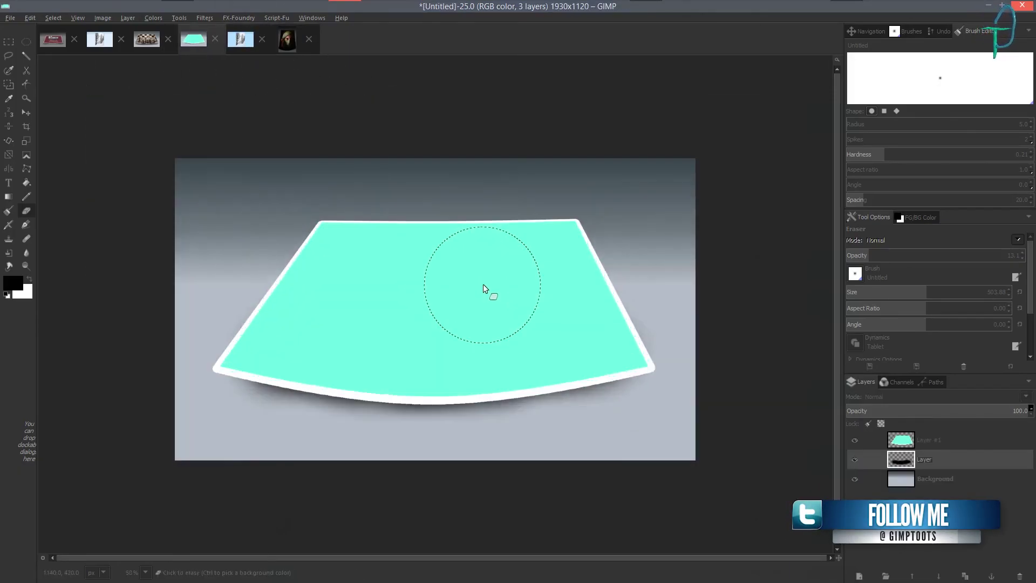
{"action": "left_click", "coordinate": [288, 38]}
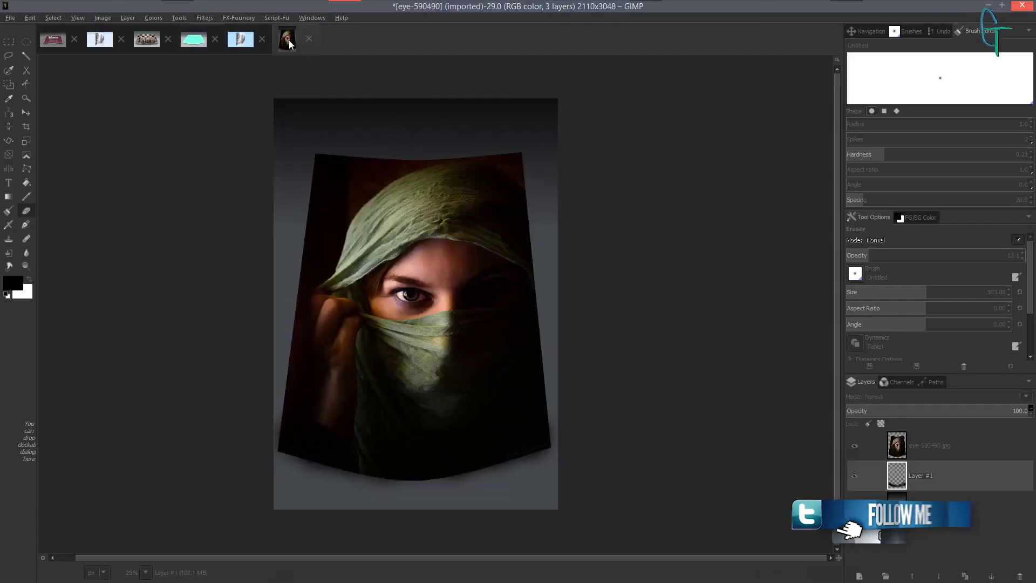
{"action": "scroll", "coordinate": [499, 294], "scroll_direction": "up", "scroll_amount": 1}
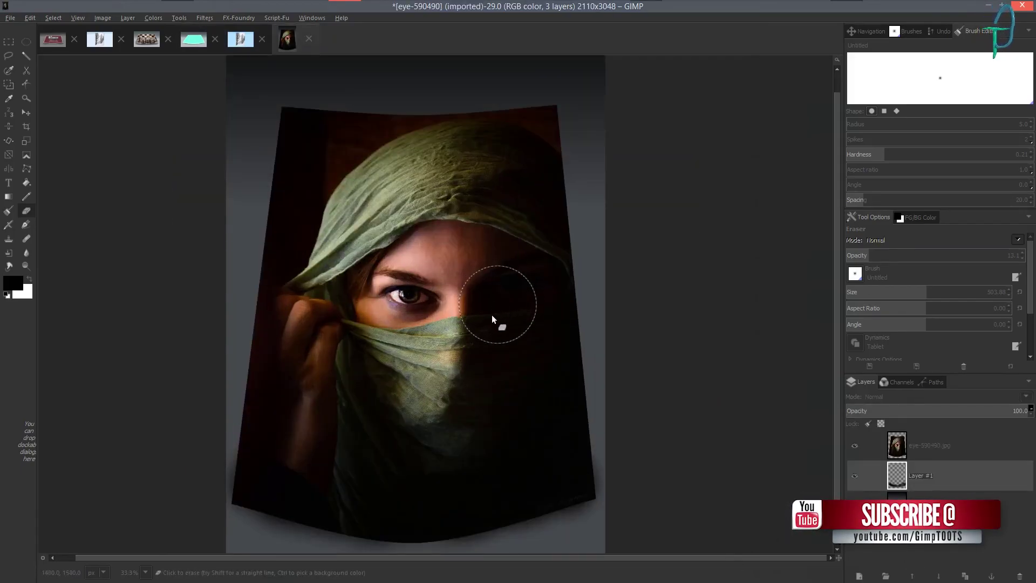
{"action": "scroll", "coordinate": [502, 306], "scroll_direction": "down", "scroll_amount": 1}
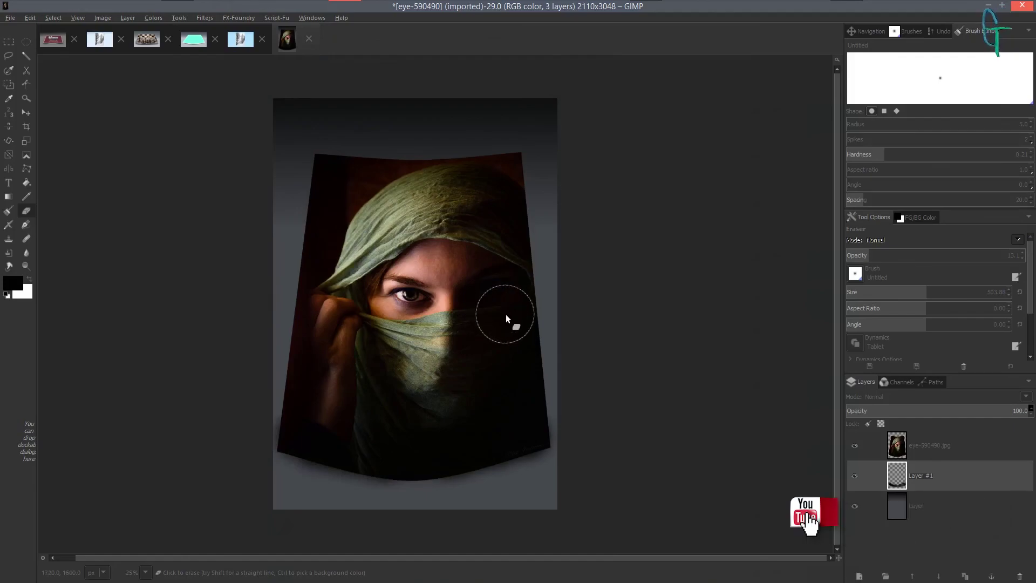
{"action": "scroll", "coordinate": [477, 300], "scroll_direction": "down", "scroll_amount": 1}
{"action": "scroll", "coordinate": [477, 300], "scroll_direction": "up", "scroll_amount": 1}
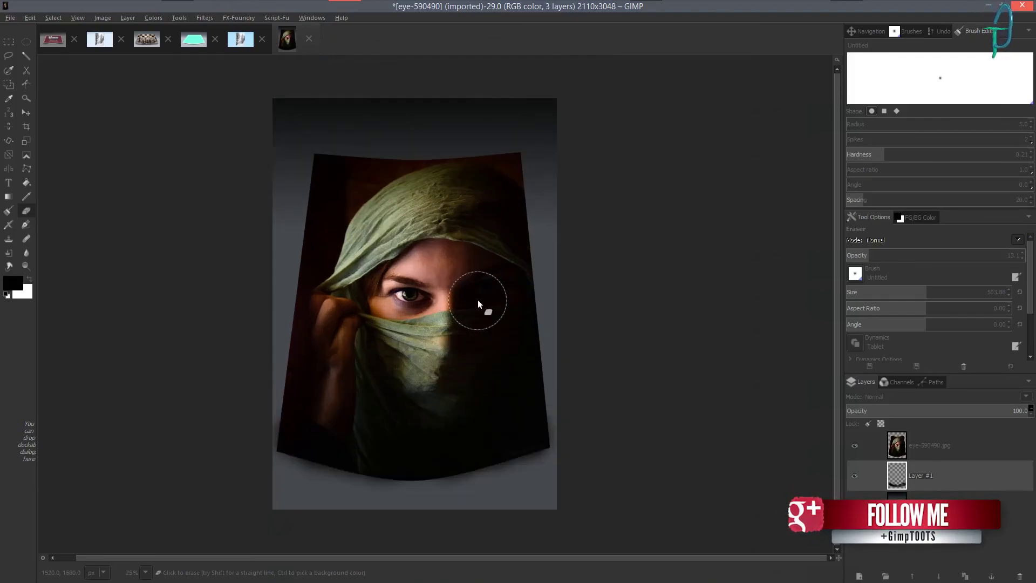
{"action": "scroll", "coordinate": [478, 302], "scroll_direction": "down", "scroll_amount": 1}
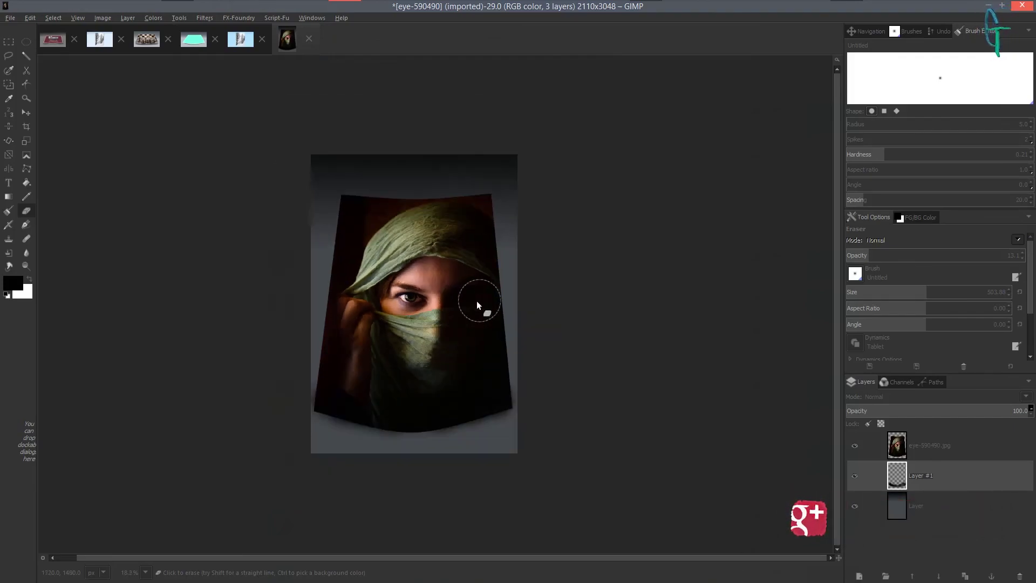
{"action": "mouse_move", "coordinate": [521, 296]}
{"action": "left_mouse_down"}
{"action": "mouse_move", "coordinate": [451, 284]}
{"action": "mouse_move", "coordinate": [541, 403]}
{"action": "mouse_move", "coordinate": [441, 370]}
{"action": "mouse_move", "coordinate": [432, 313]}
{"action": "left_mouse_up"}
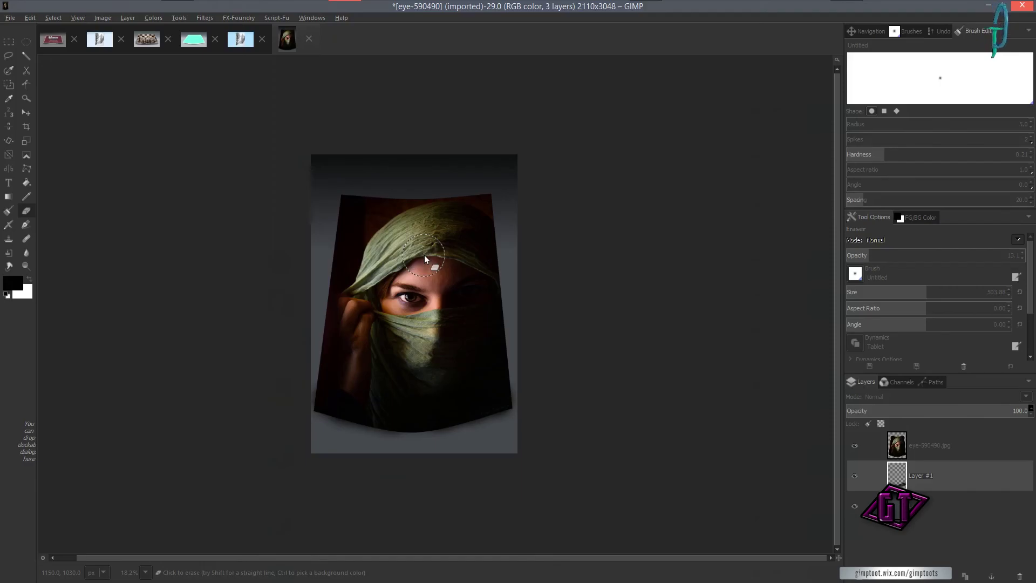